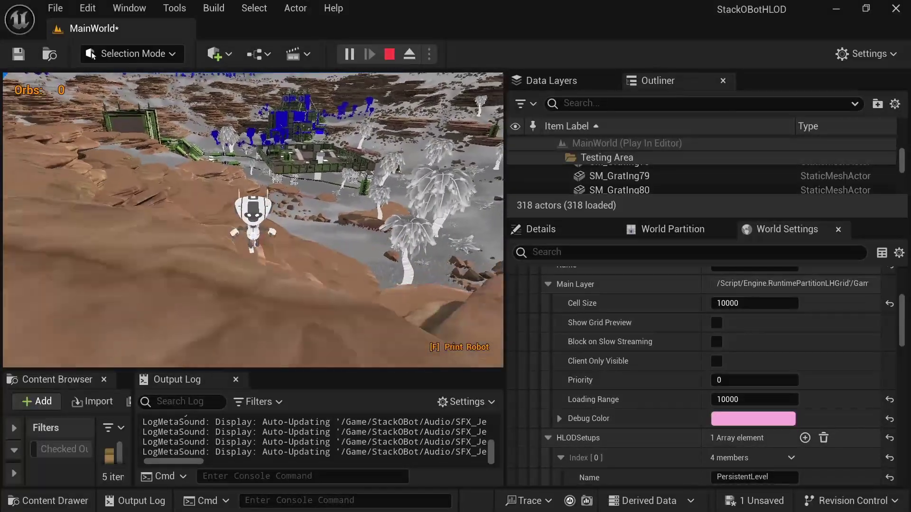
Stop the play-in-editor session and enable Show Grid Preview for the Main Layer.
key(shift+F1)
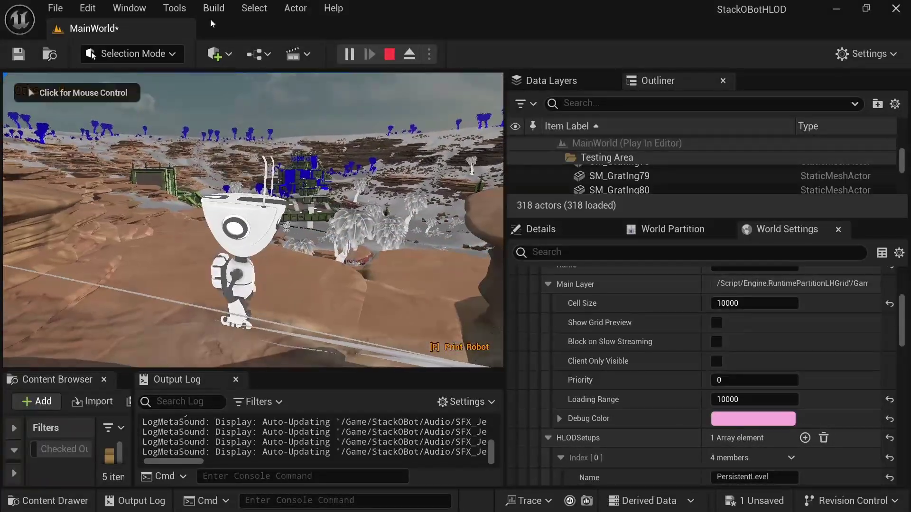
click(390, 53)
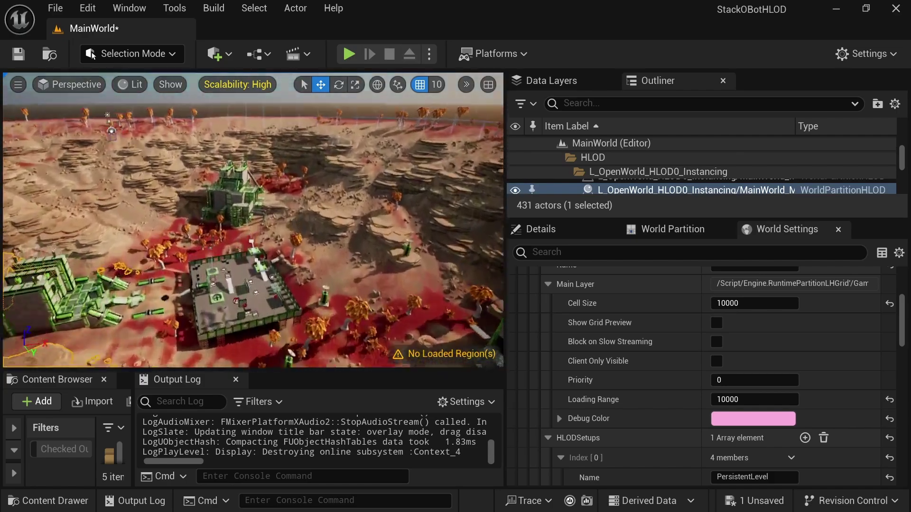
click(717, 324)
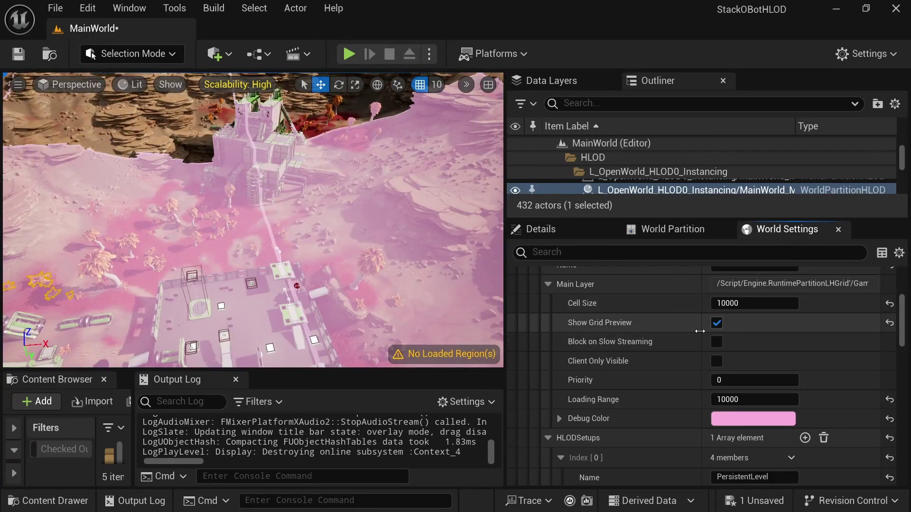
Try a Main Layer cell size of 2000 with the grid preview on, and restore it to 10000.
click(748, 305)
text(20)
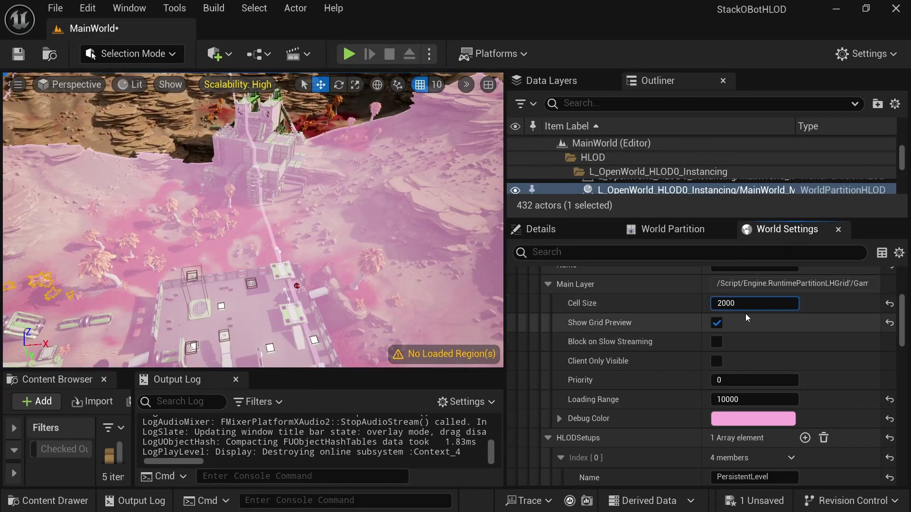
key(Return)
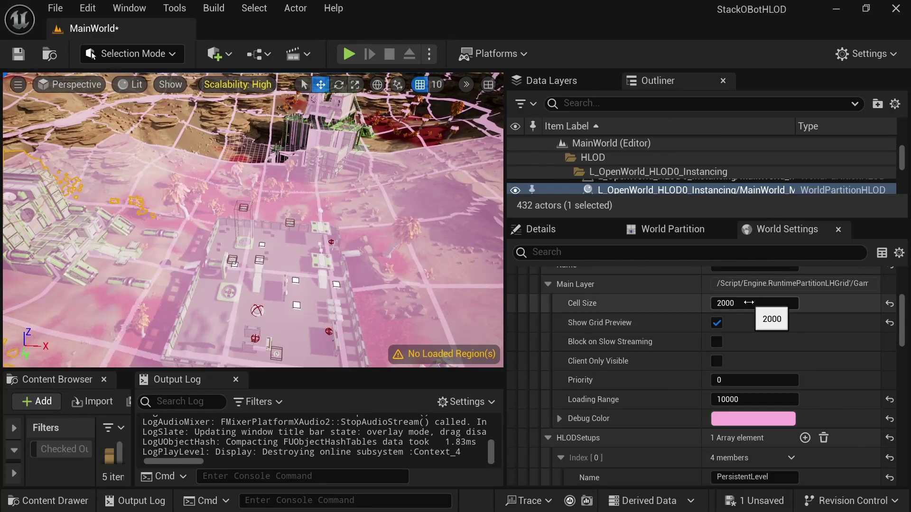
click(749, 303)
text(10000)
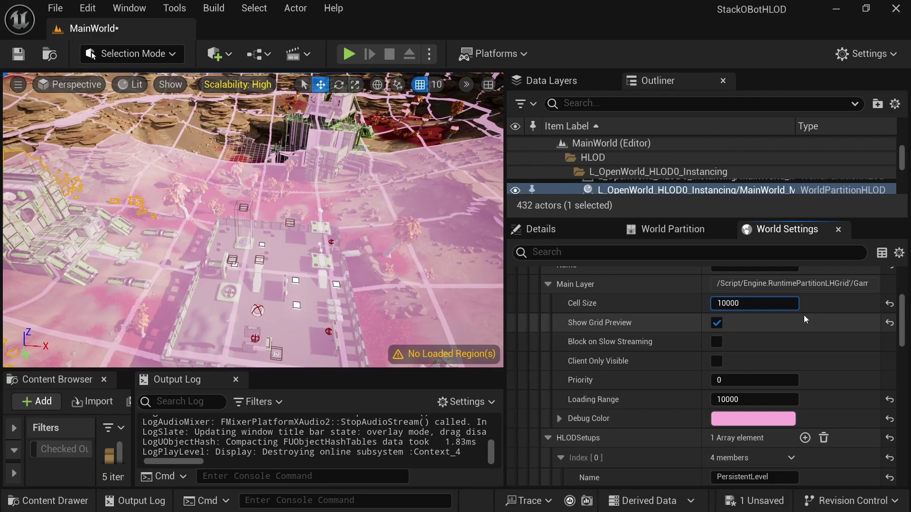
key(Return)
Set the Main Layer's loading range to 5000 and open its cell size for editing.
click(755, 400)
text(5000)
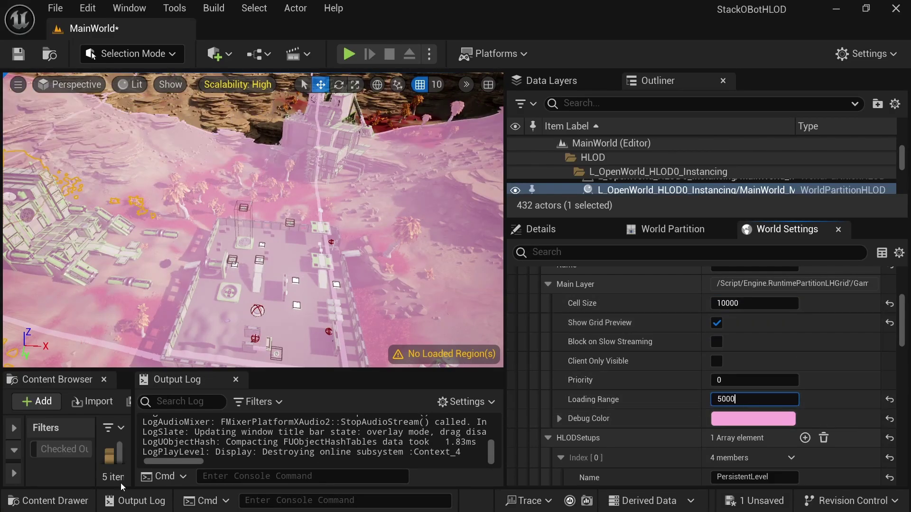
key(Return)
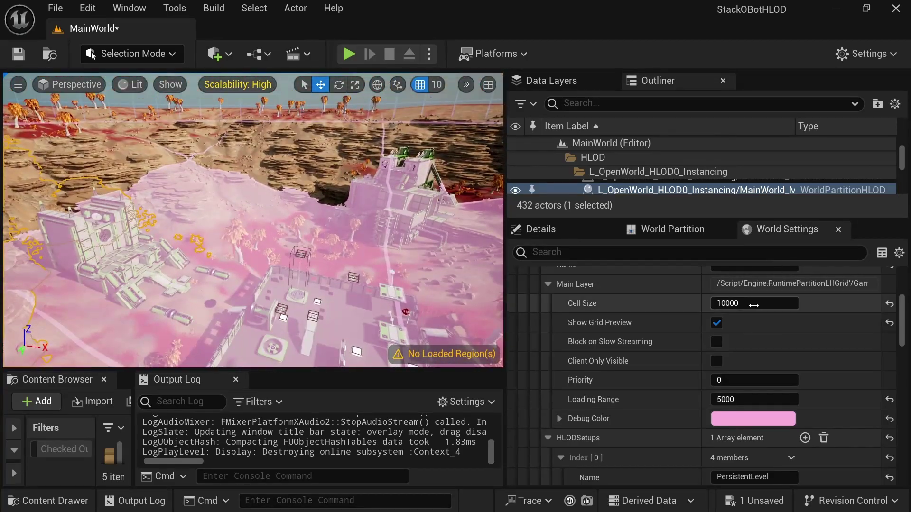
click(779, 305)
text(7)
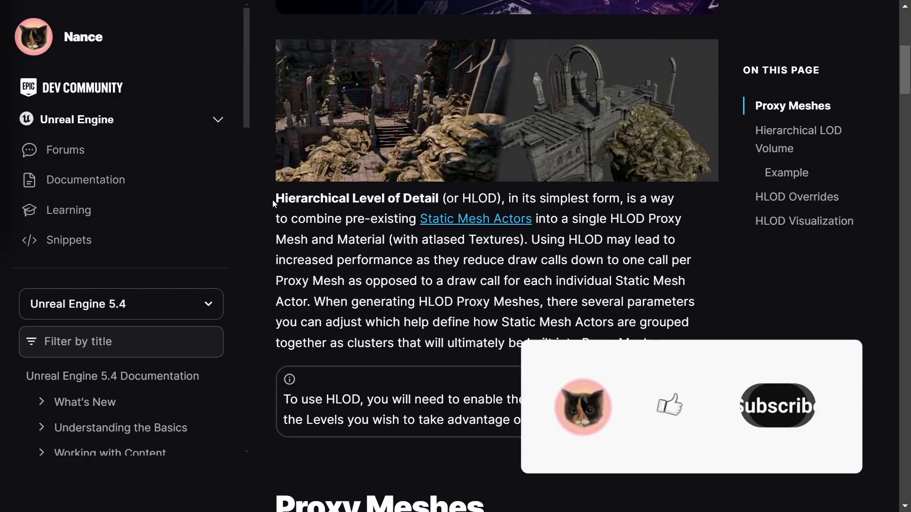
Switch to the Unreal Engine documentation and highlight the term "Hierarchical Level of Detail" in the HLOD introduction.
drag(275, 199, 442, 200)
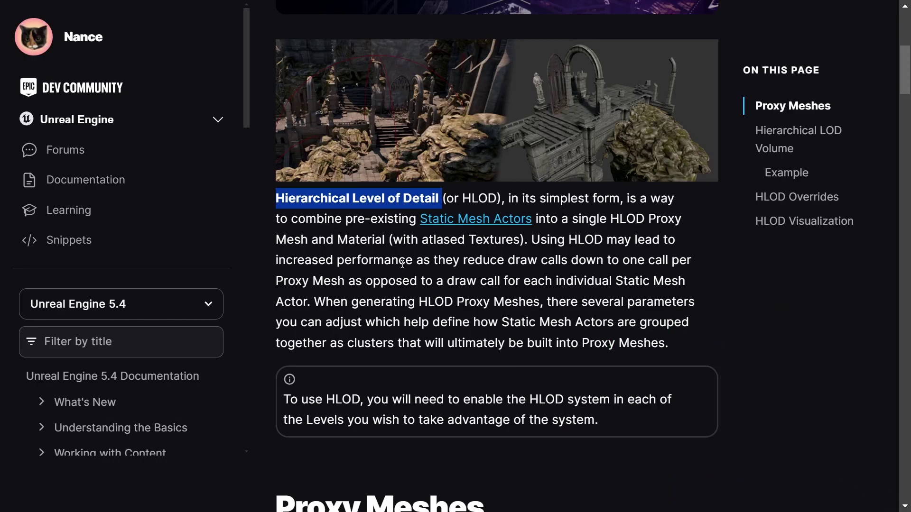
click(274, 219)
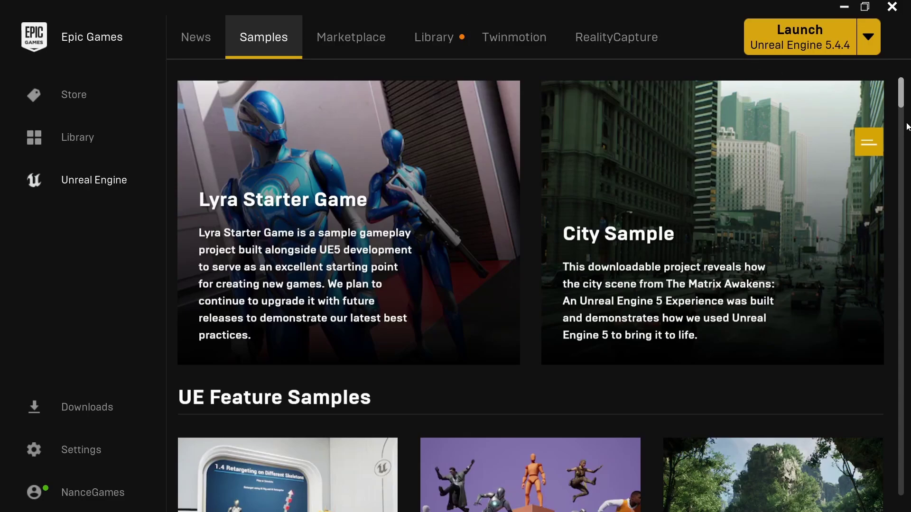
Switch to the Epic Games Launcher, open Stack O Bot from the UE Game Samples and start creating a project from it.
click(871, 144)
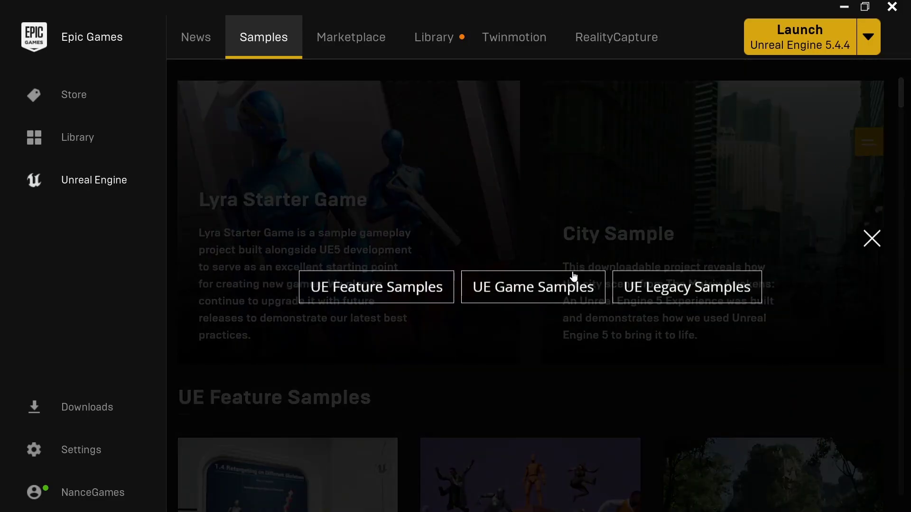
click(533, 290)
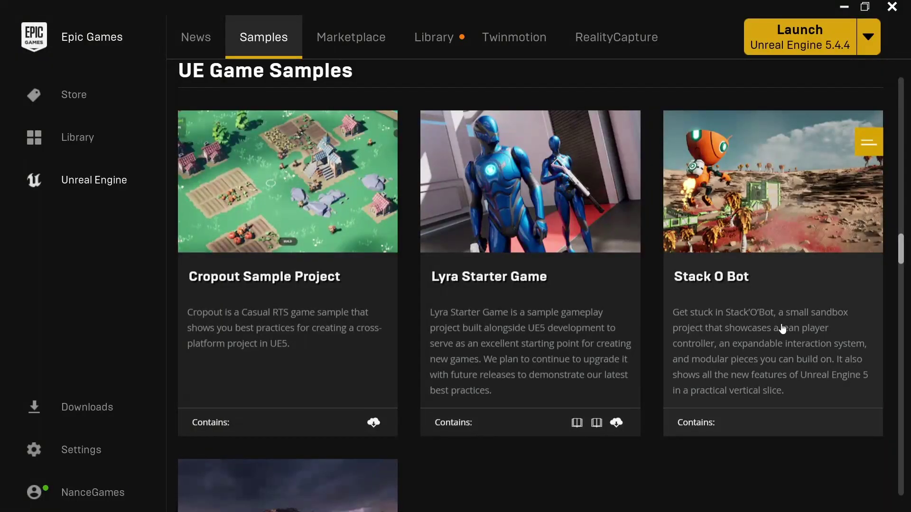
click(854, 311)
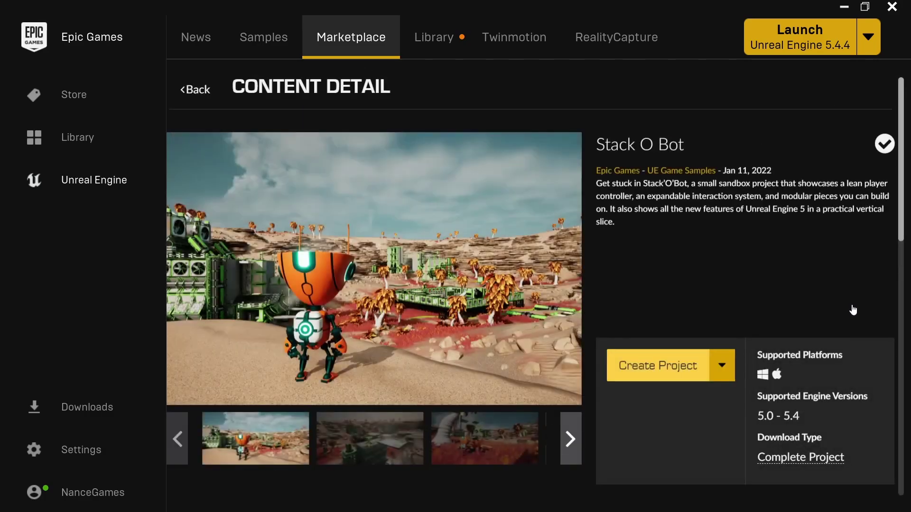
click(664, 366)
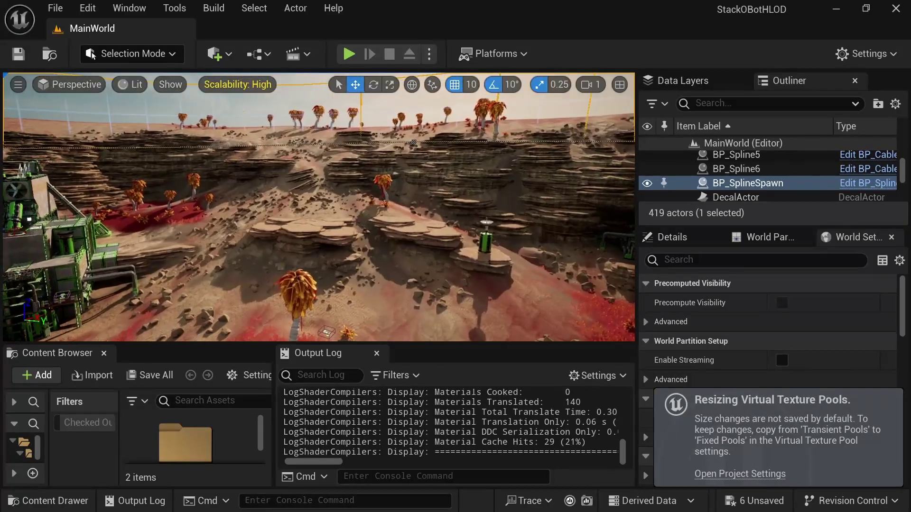
Switch to the Unreal Editor, bring up the World Partition map for MainWorld and enlarge the area it is docked in.
right_drag(303, 190, 103, 177)
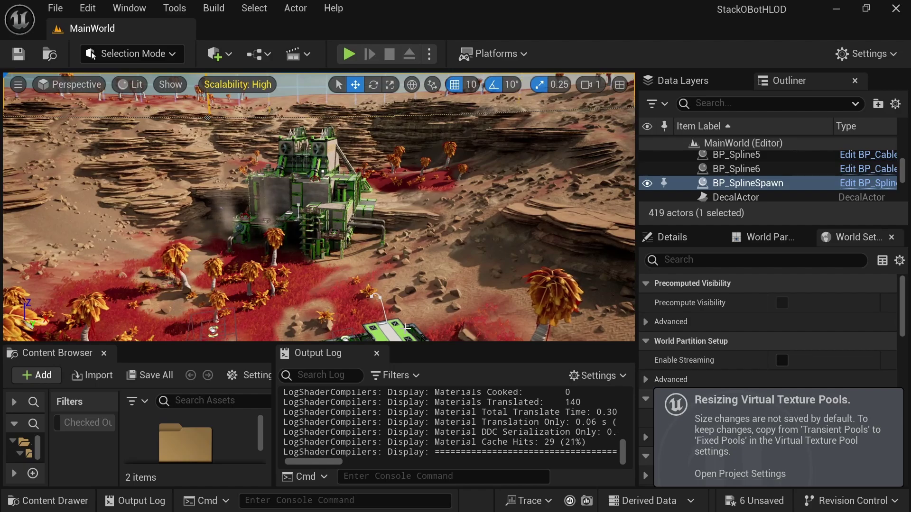
click(764, 237)
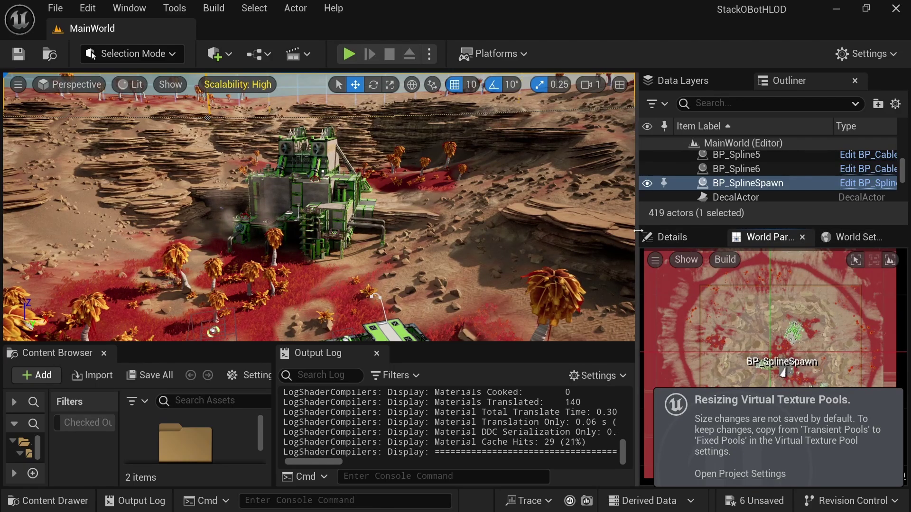
drag(638, 231, 595, 230)
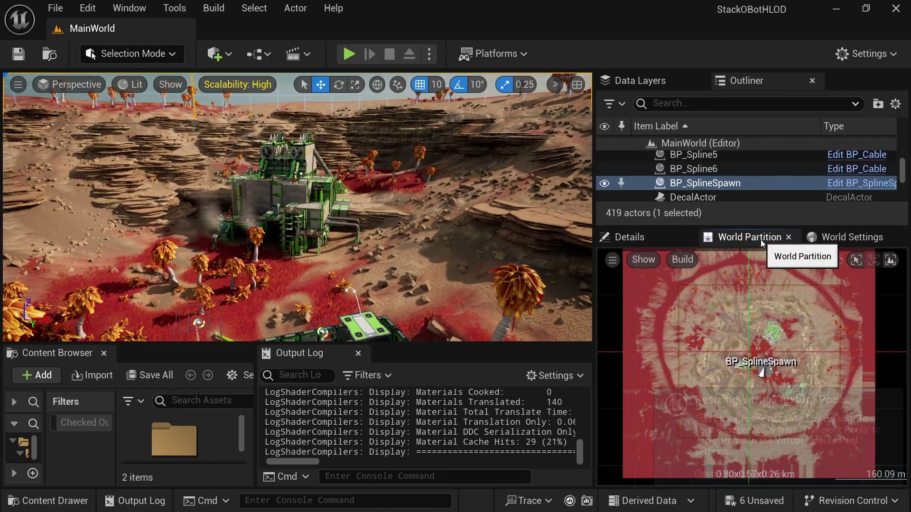
click(132, 9)
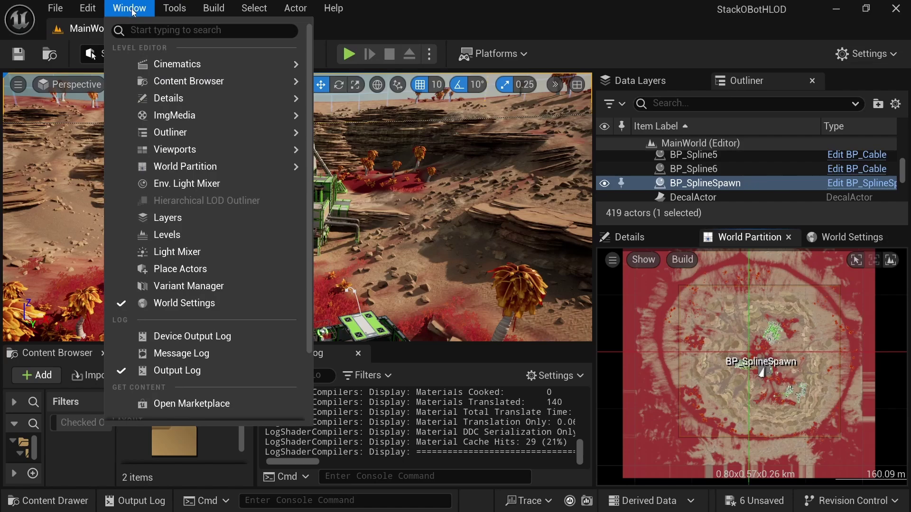
mouse_move(265, 166)
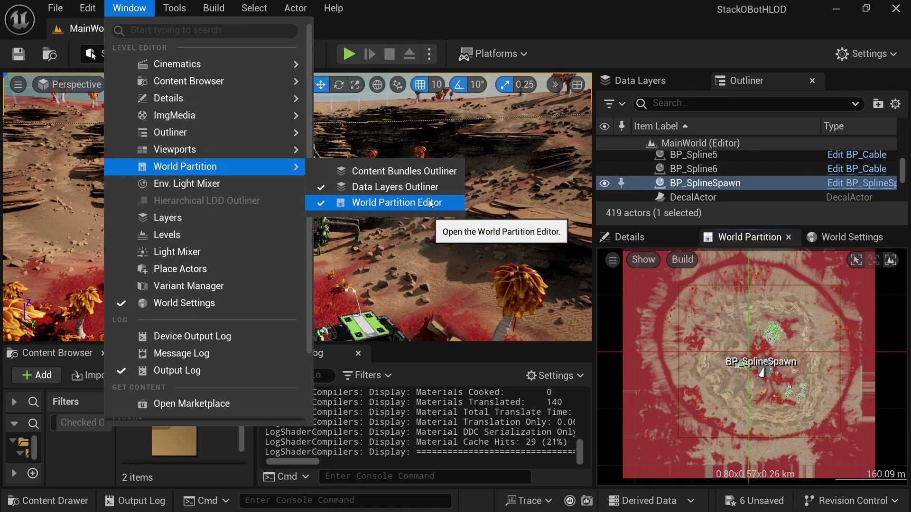
click(492, 201)
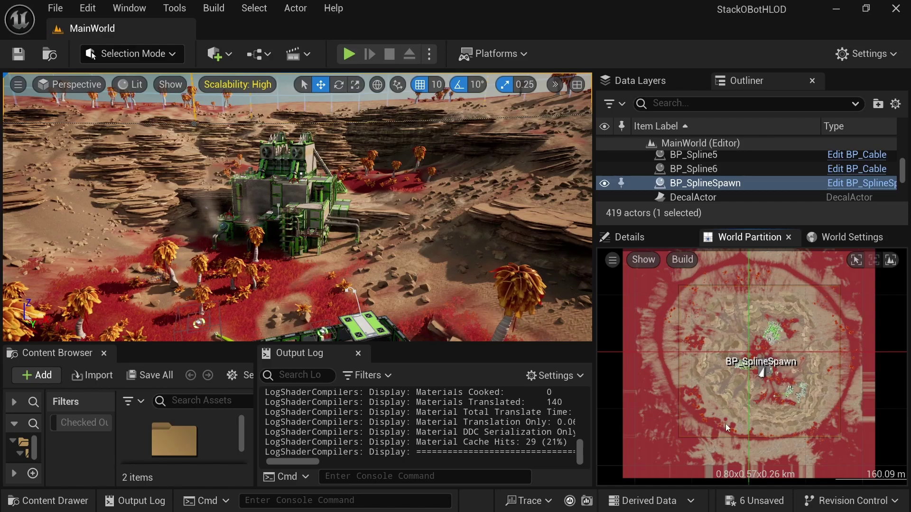
Enable streaming in the World Partition setup of MainWorld's World Settings.
click(852, 237)
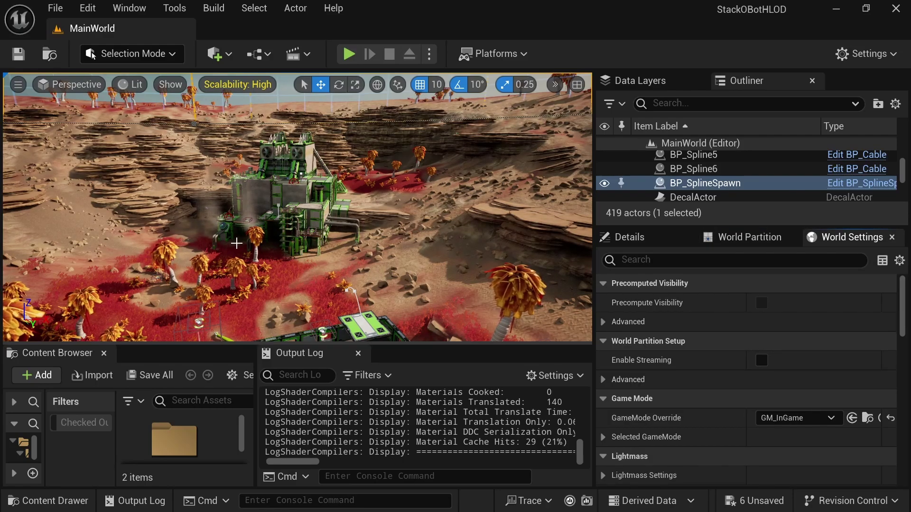
right_drag(392, 129, 234, 232)
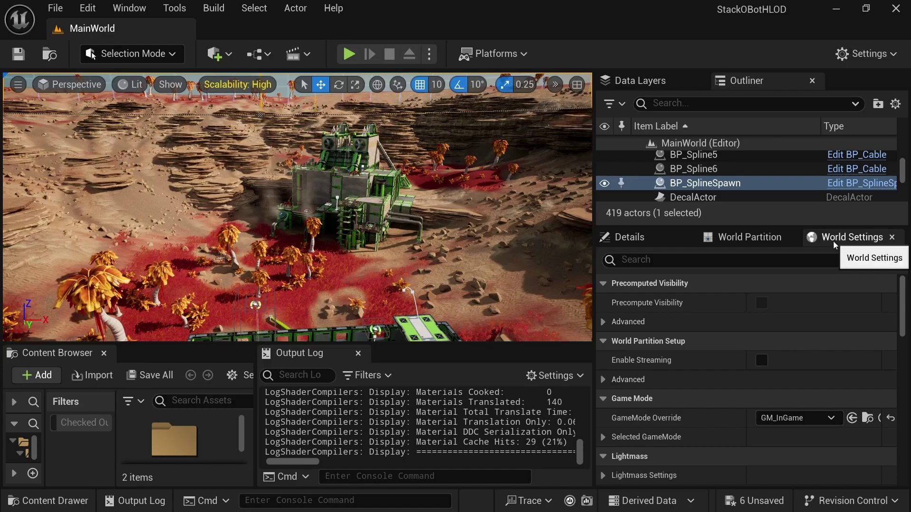
right_drag(229, 239, 182, 269)
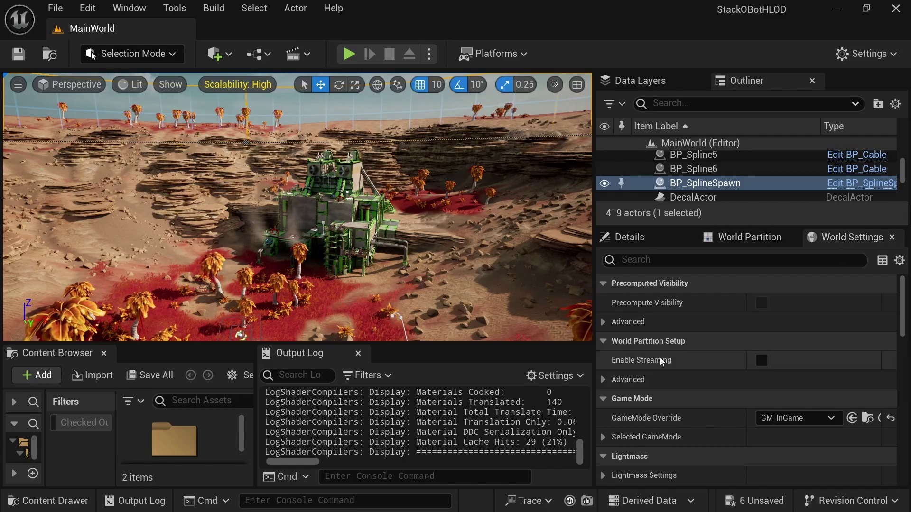
click(762, 362)
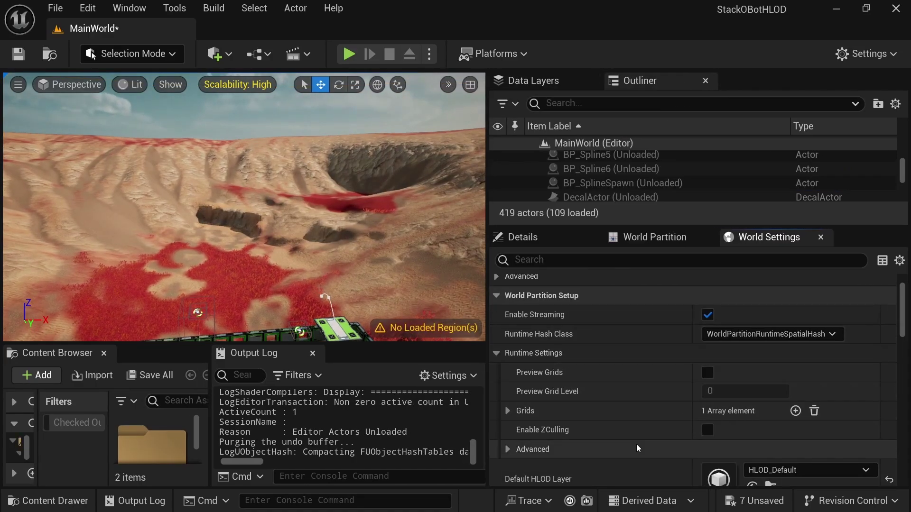
Locate the default HLOD layer asset HLOD_Default, examine its layer type, cell size and loading range, and close it.
scroll(636, 360, down, 3)
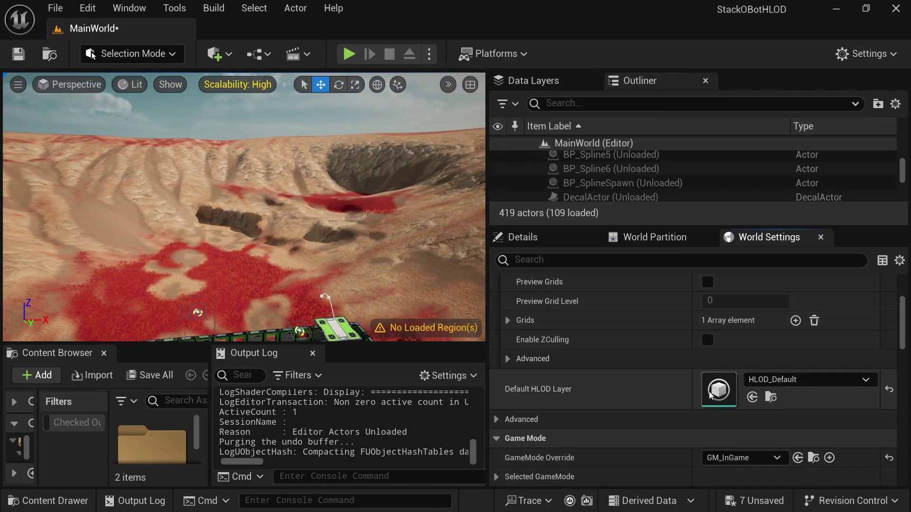
click(771, 397)
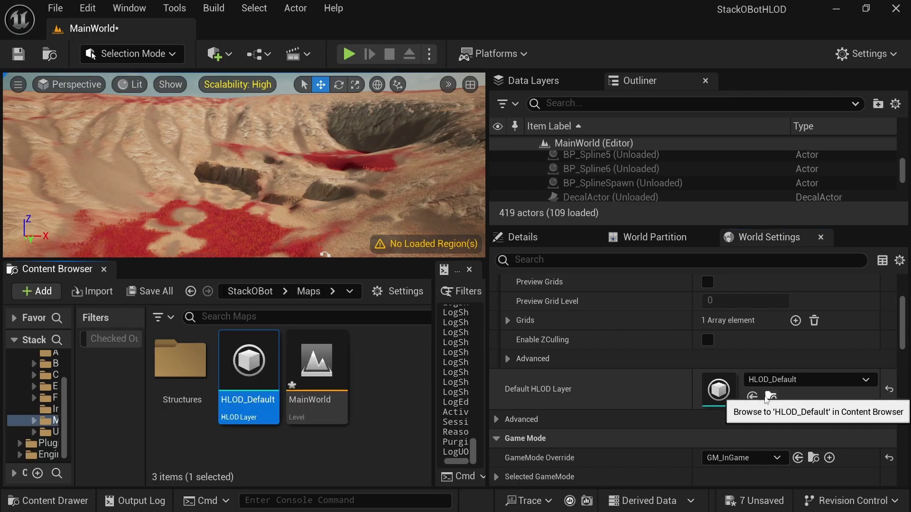
double_click(244, 370)
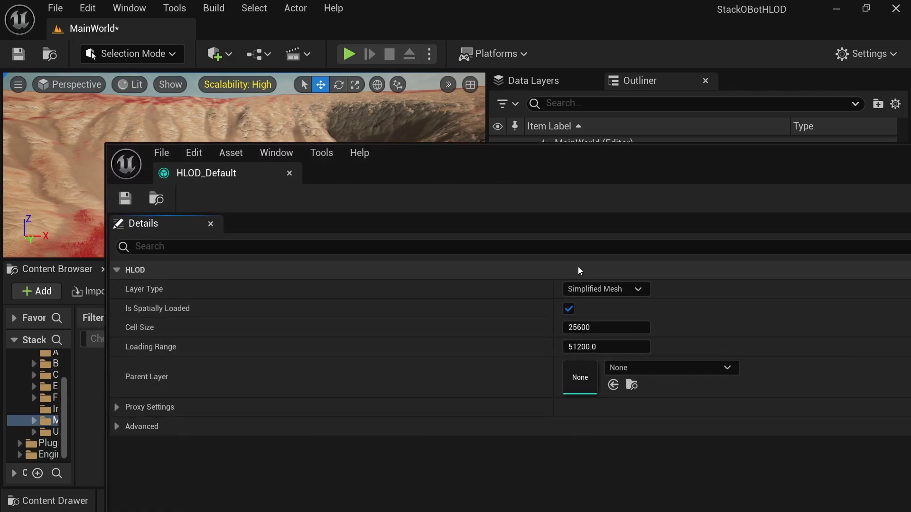
click(289, 173)
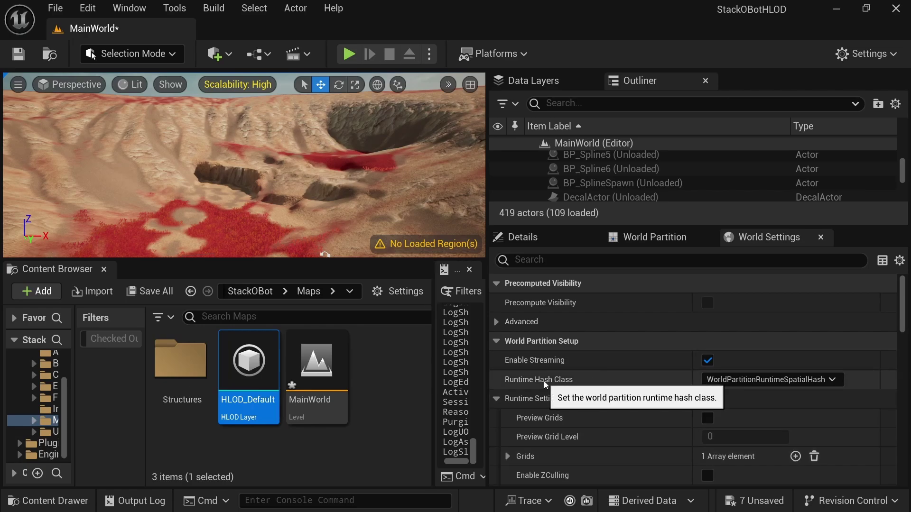
scroll(611, 377, down, 3)
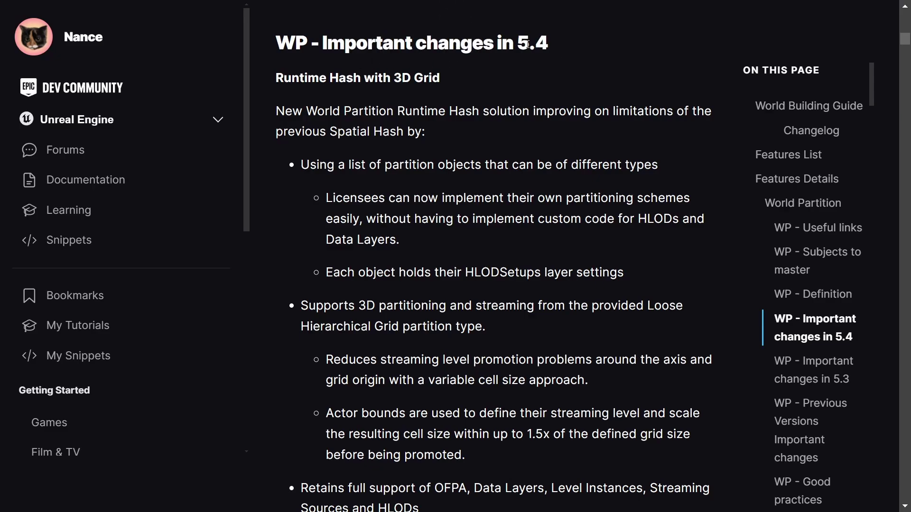
Switch to the World Building Guide and read the World Partition changes in 5.4, highlighting the Runtime Hash + Loose Hierarchical Grid default.
drag(518, 41, 548, 37)
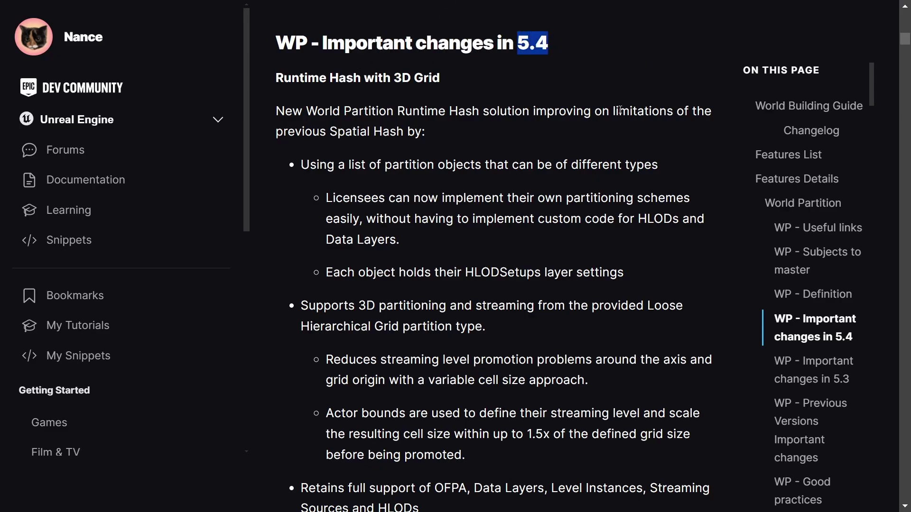
scroll(306, 191, down, 10)
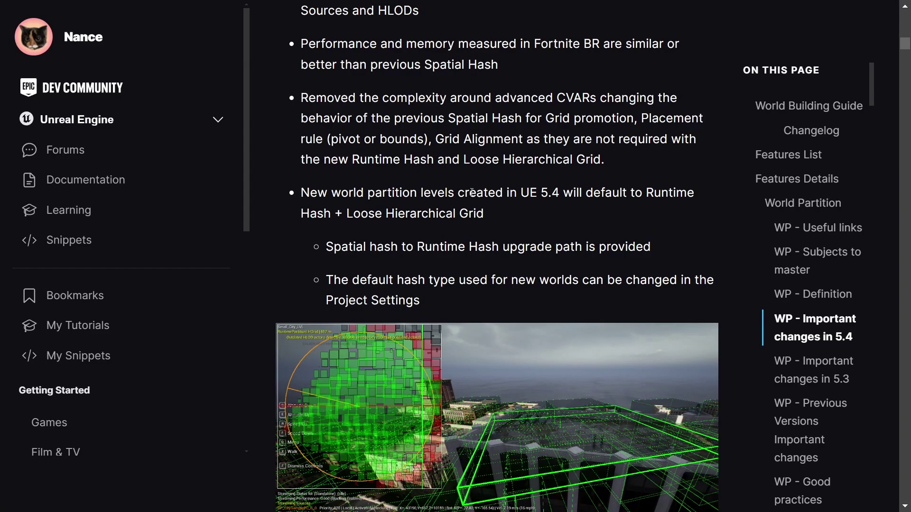
drag(647, 192, 666, 208)
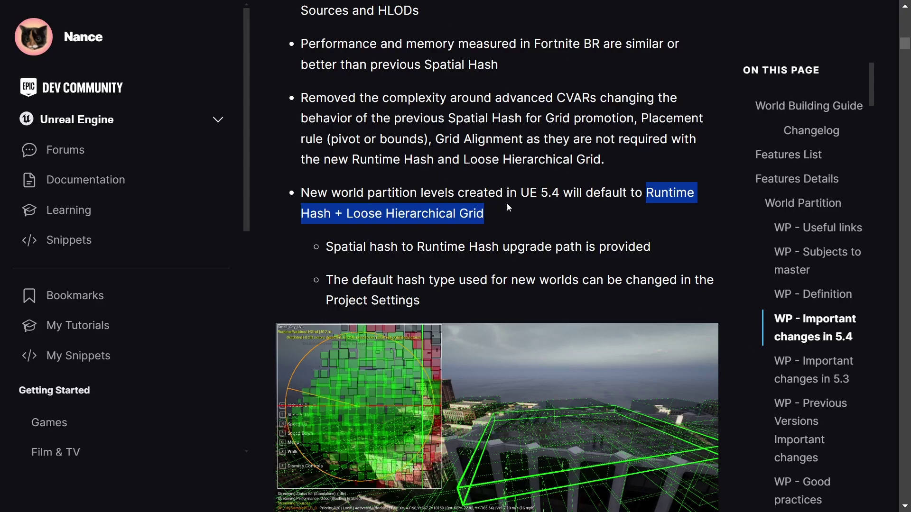
click(314, 190)
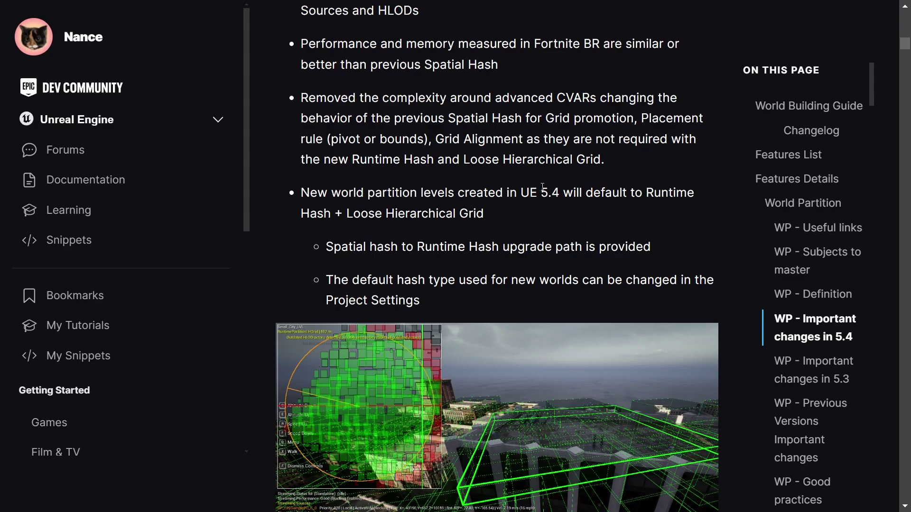
drag(543, 187, 559, 189)
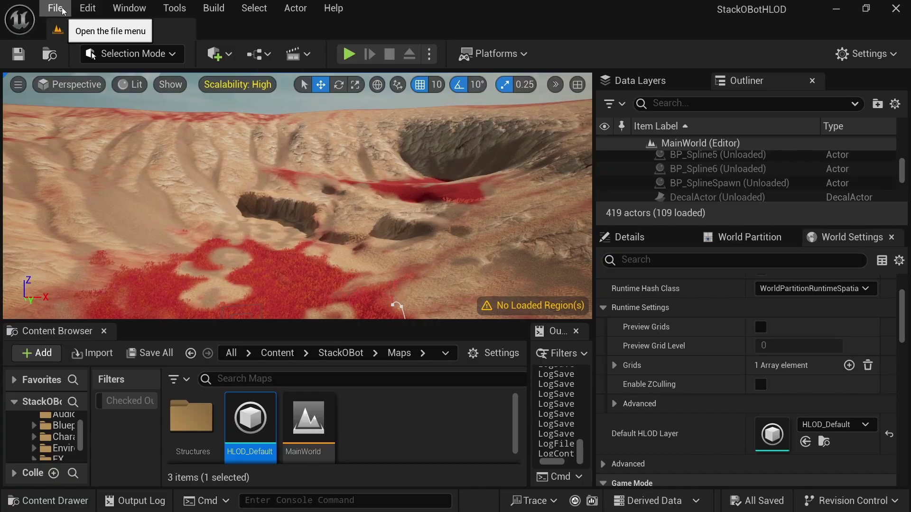
Create a new level from the Open World template.
click(56, 9)
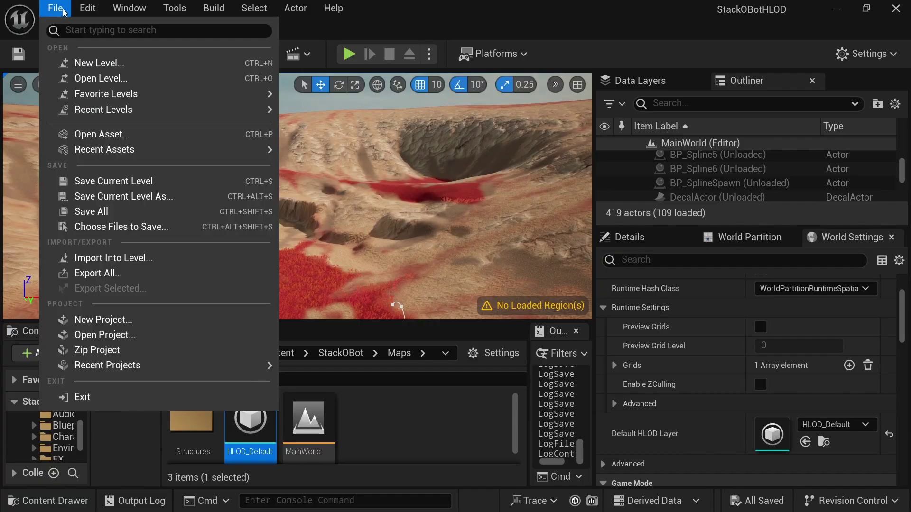
click(83, 66)
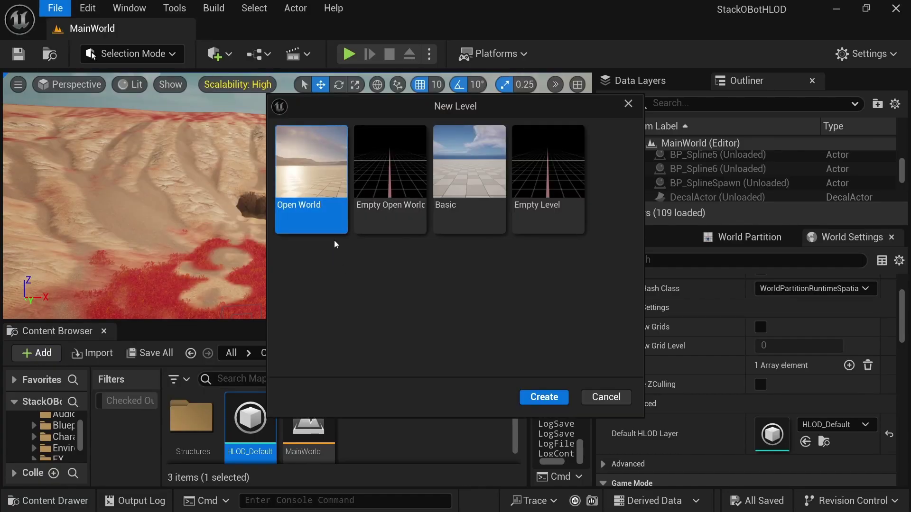
click(536, 399)
Save the new level as L_OpenWorld in the StackOBot/Maps folder.
click(58, 9)
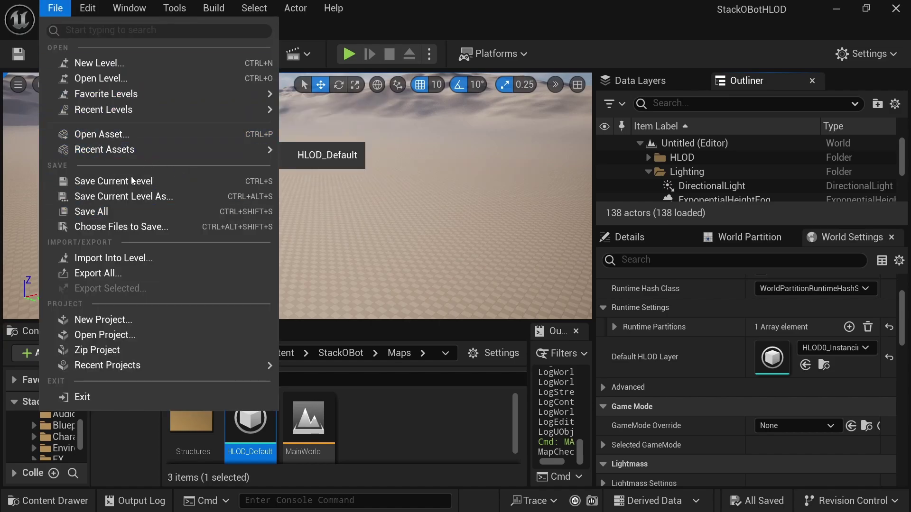
click(140, 196)
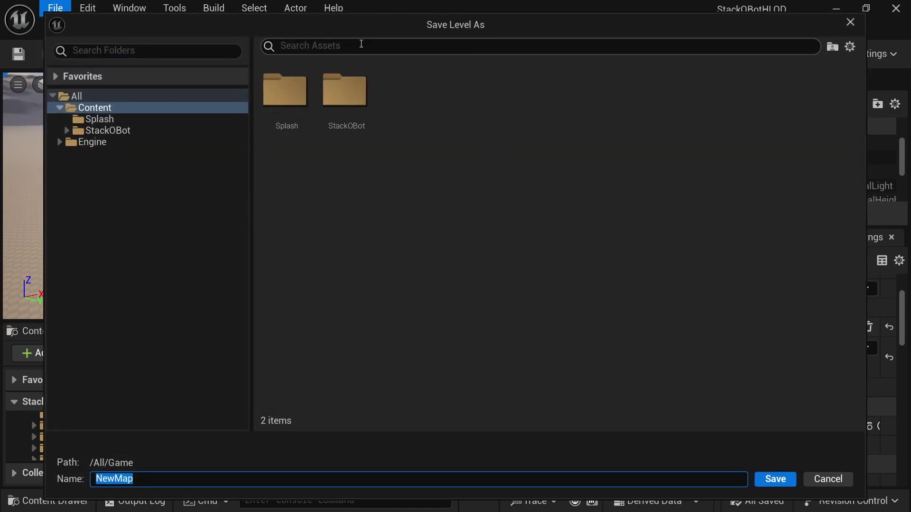
double_click(352, 101)
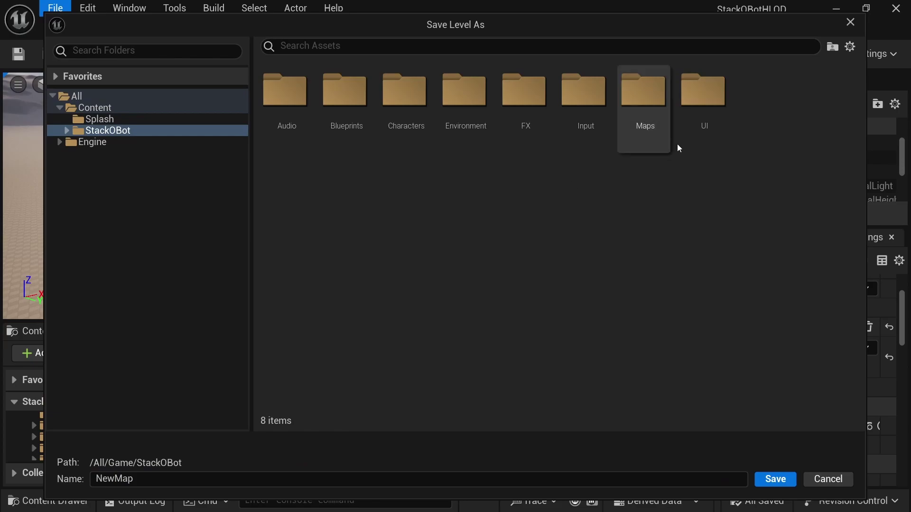
double_click(646, 93)
click(196, 478)
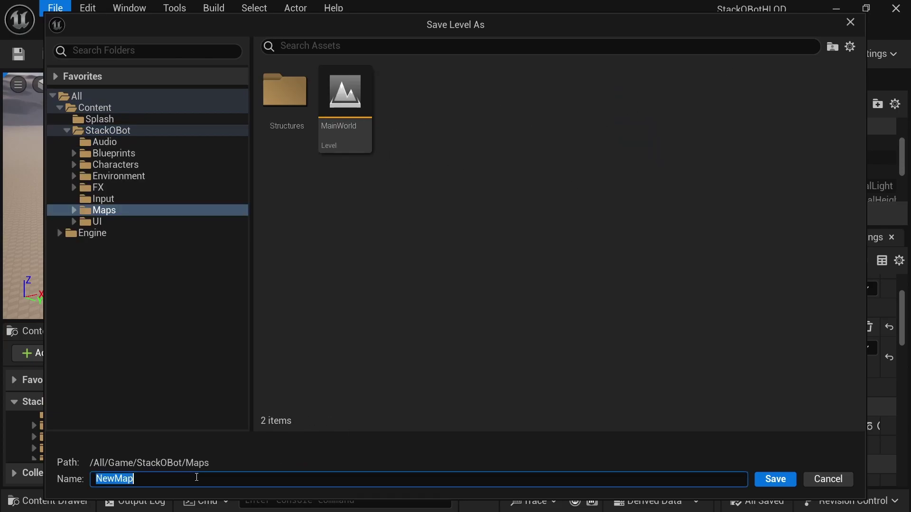
text(L_OpenWorld)
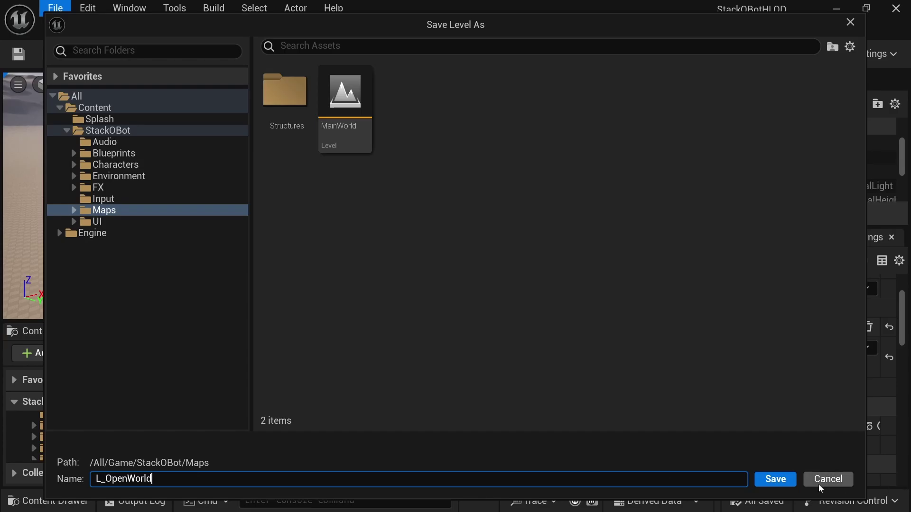
click(771, 480)
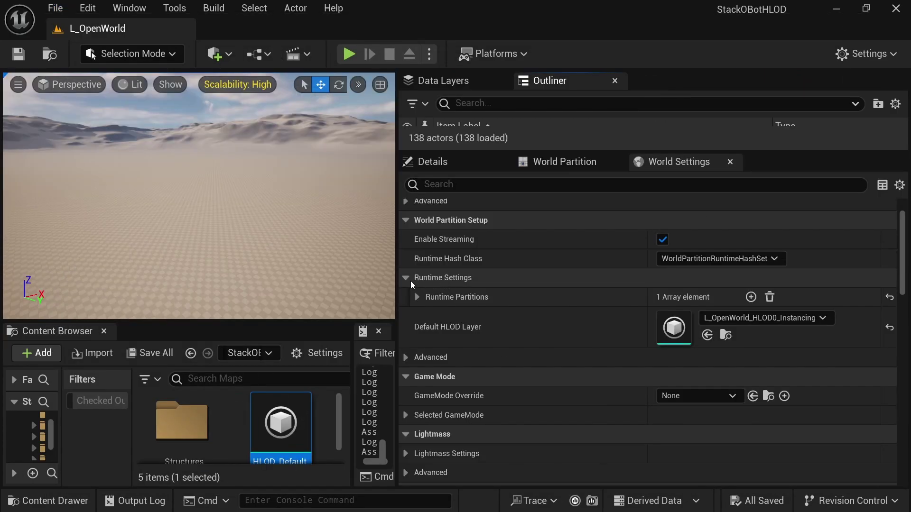
Examine the MainGrid runtime partition in L_OpenWorld's World Settings and locate its default HLOD layer asset in the Maps folder.
click(415, 298)
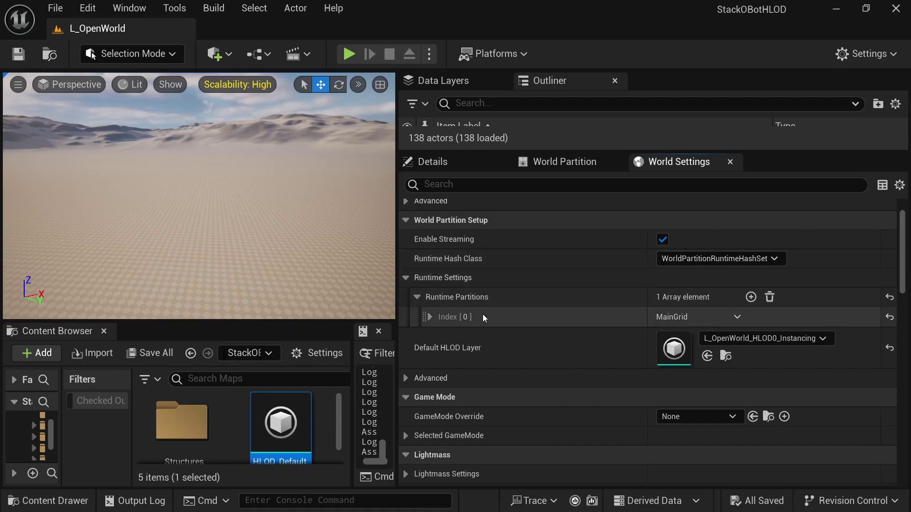
click(429, 318)
scroll(617, 314, down, 2)
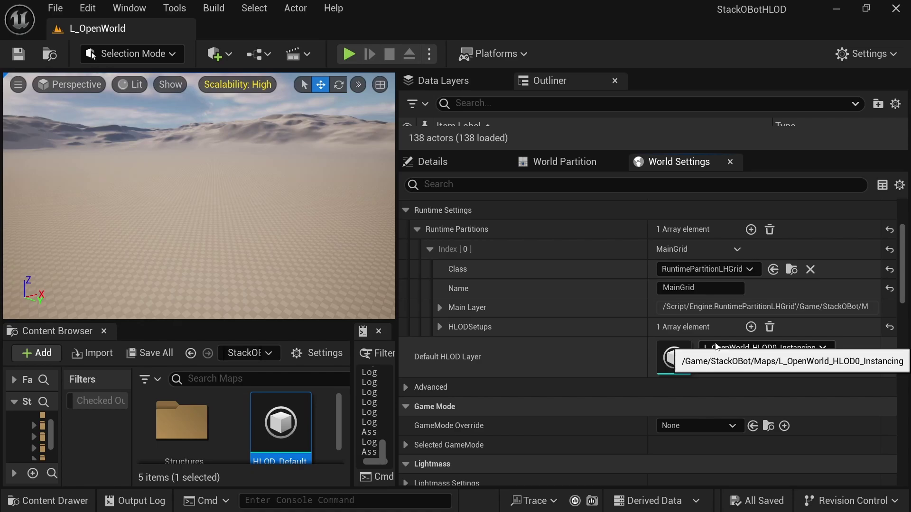
drag(400, 302, 580, 302)
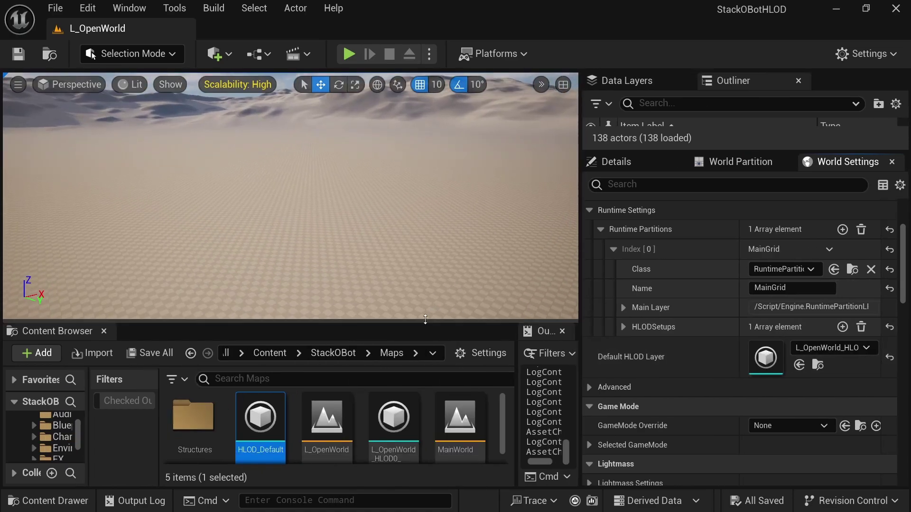
drag(285, 322, 285, 270)
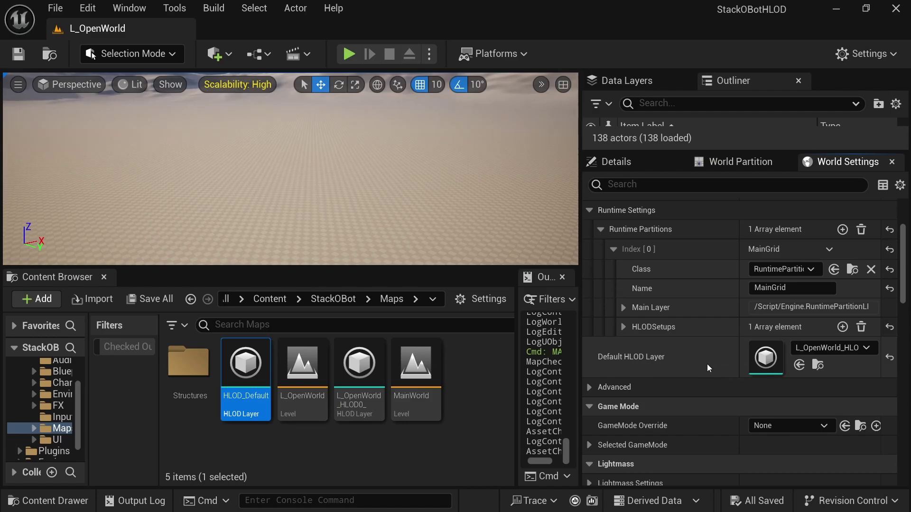
click(363, 382)
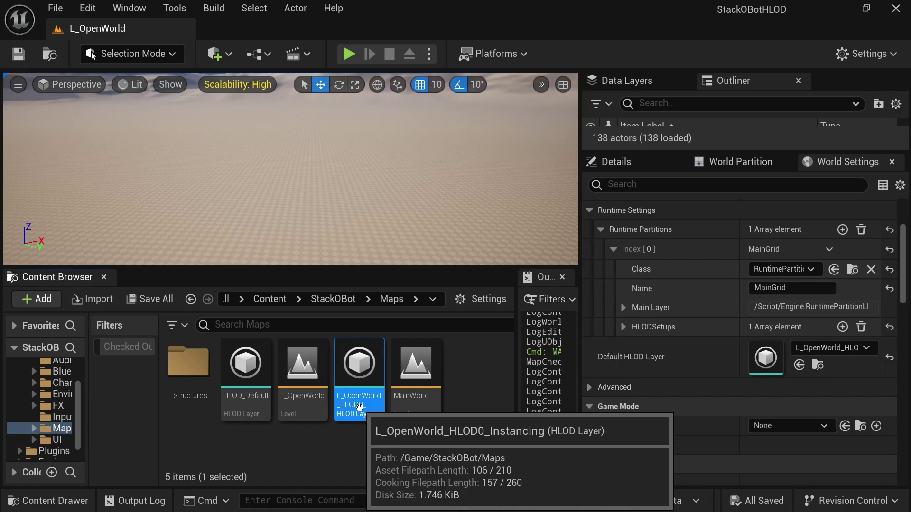
scroll(807, 308, up, 5)
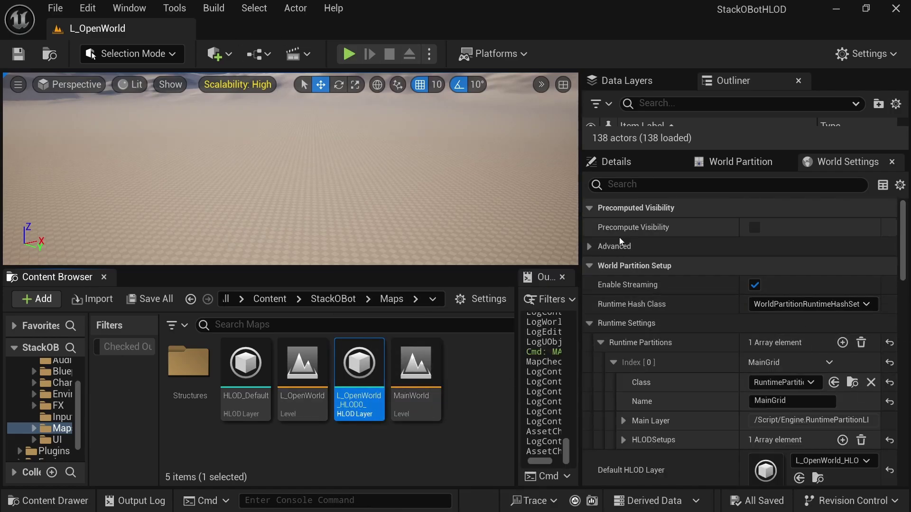
Reopen the MainWorld level and set its Runtime Hash Class to WorldPartitionRuntimeHashSet.
click(55, 9)
mouse_move(190, 112)
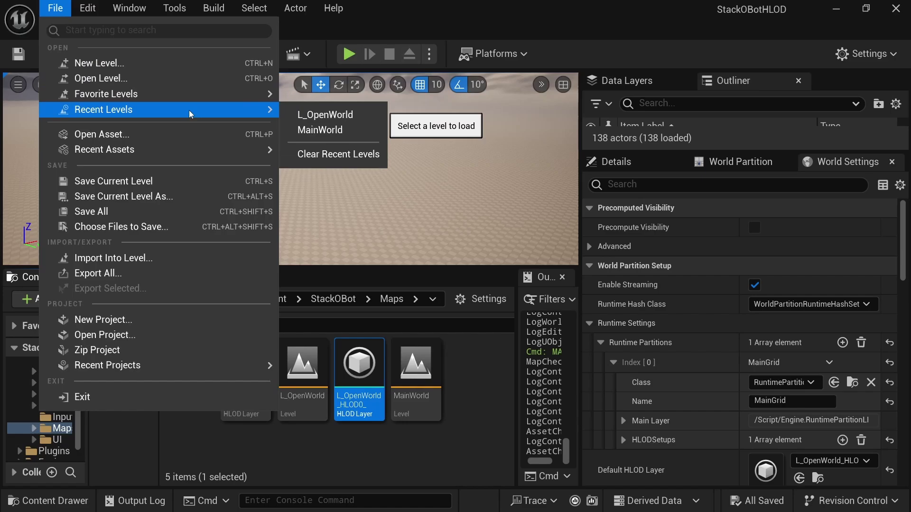
click(340, 131)
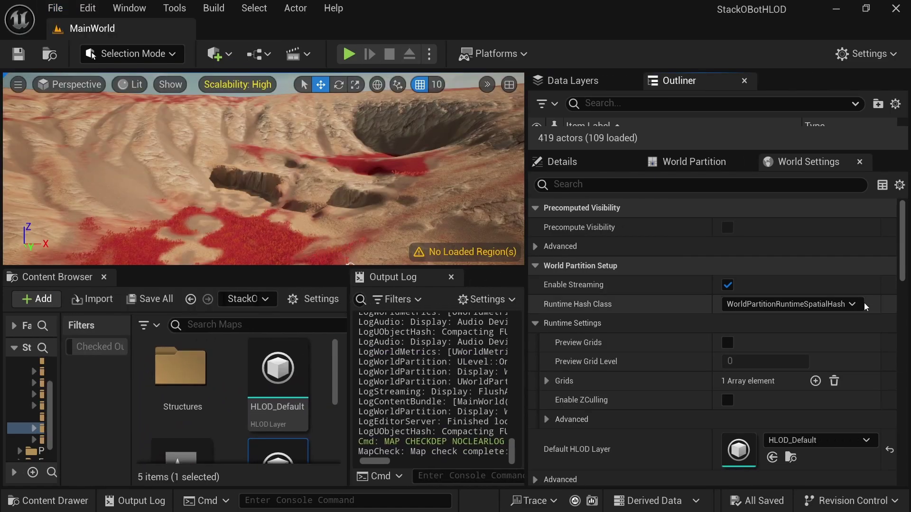
click(846, 303)
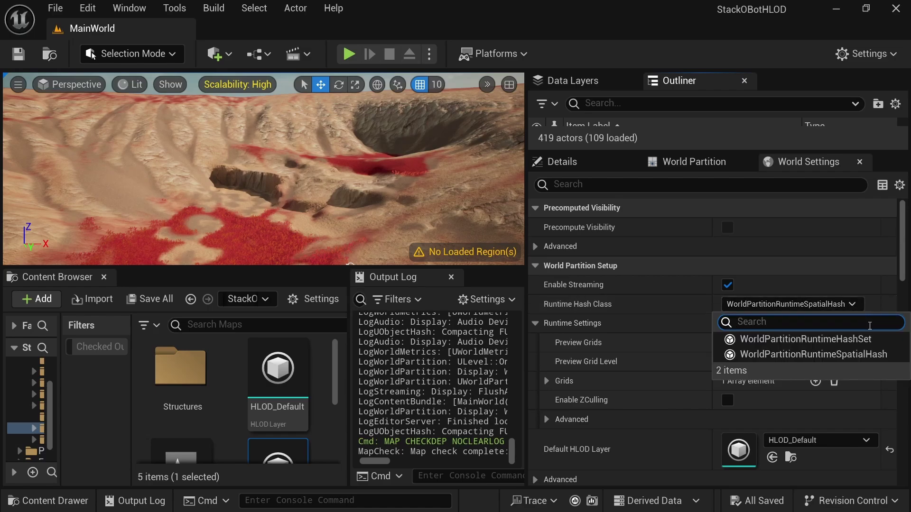
click(835, 339)
click(835, 339)
Expand MainGrid's HLODSetups in MainWorld's World Settings and examine the name, HLOD layer and spatial loading of its entry.
drag(526, 294, 410, 294)
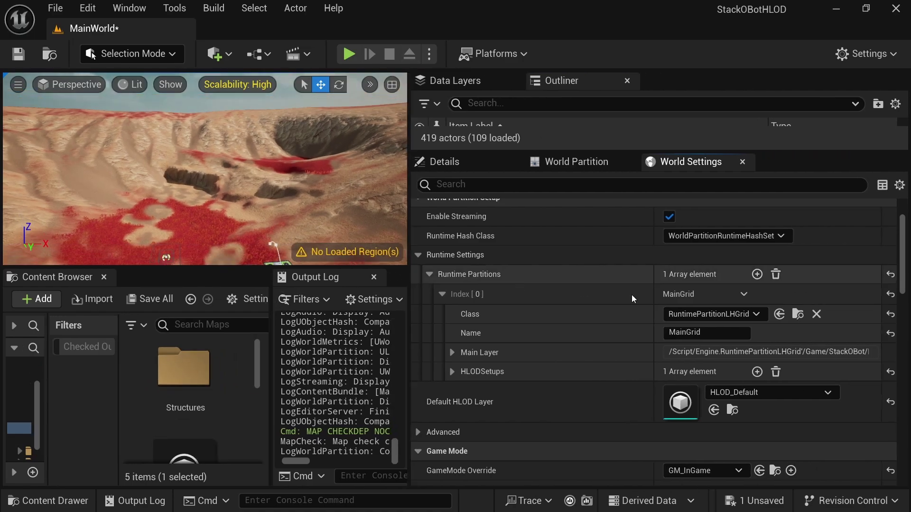
click(452, 371)
scroll(454, 397, down, 3)
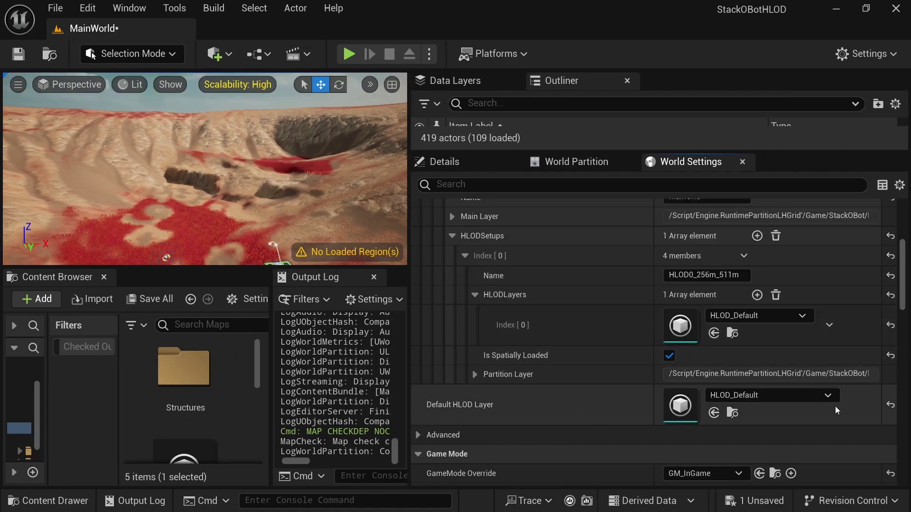
Assign the L_OpenWorld_HLOD0_Instancing asset as MainWorld's Default HLOD Layer.
click(781, 396)
click(480, 354)
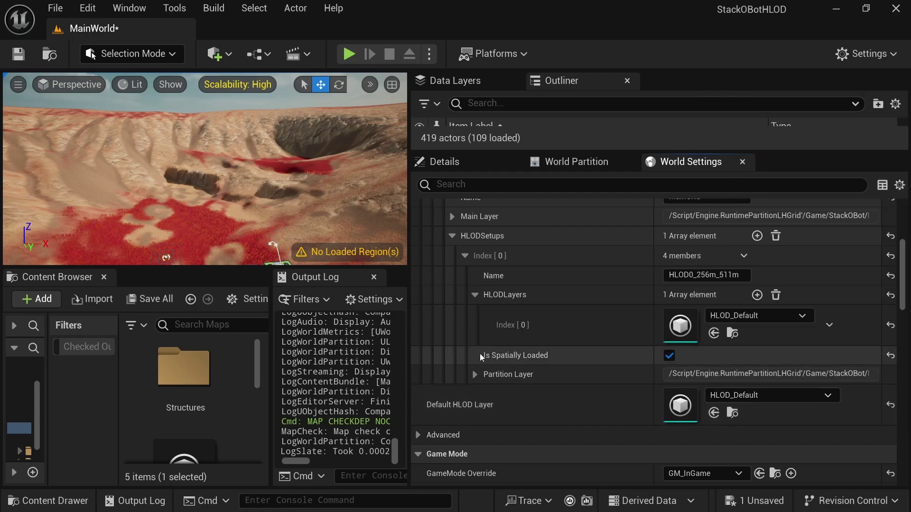
drag(409, 332, 580, 332)
click(185, 413)
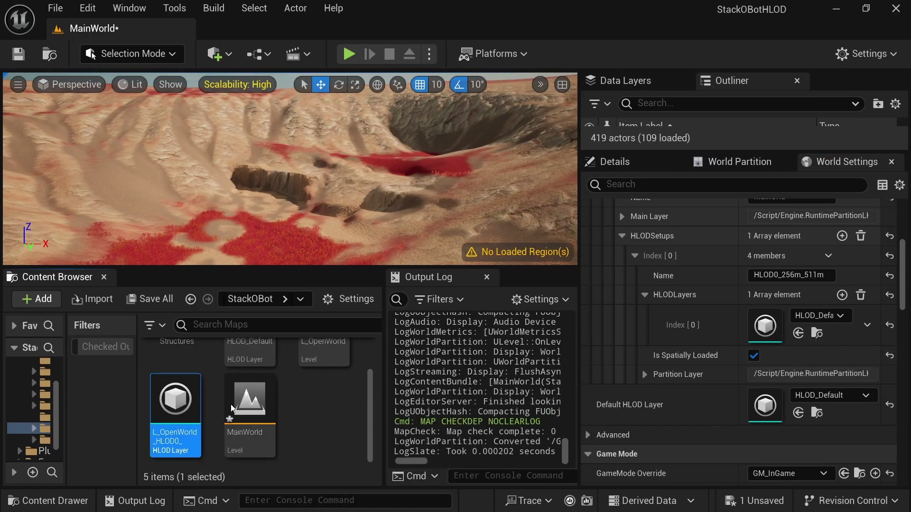
drag(175, 422, 778, 407)
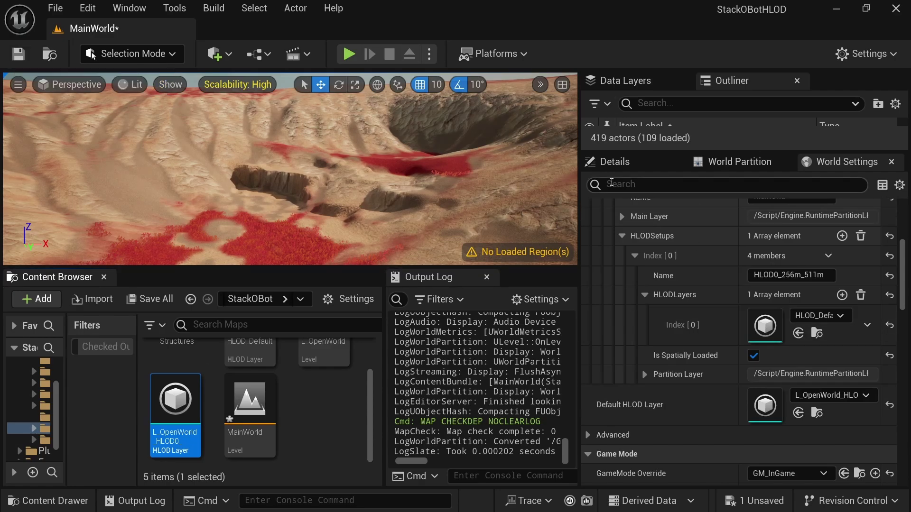
Save MainWorld while switching to the L_OpenWorld level, and examine the HLOD setup of its MainGrid for comparison.
click(55, 8)
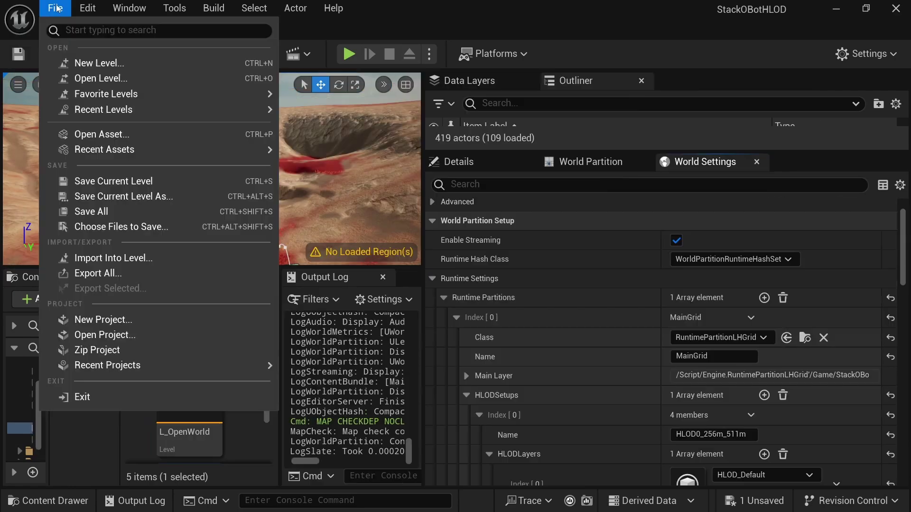
mouse_move(142, 109)
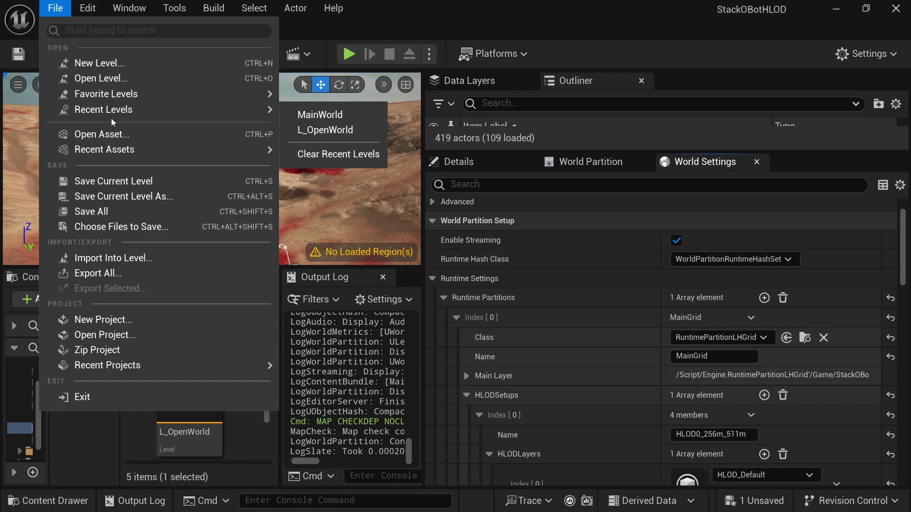
click(323, 131)
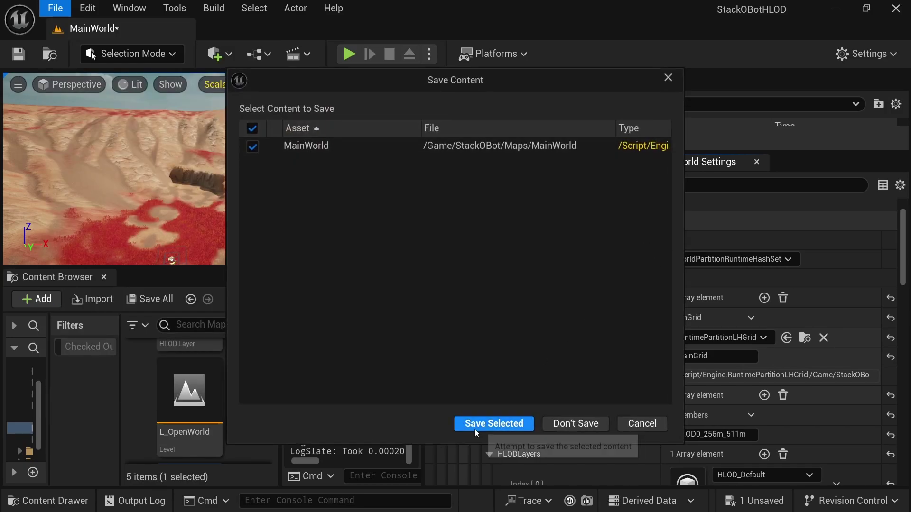
click(498, 422)
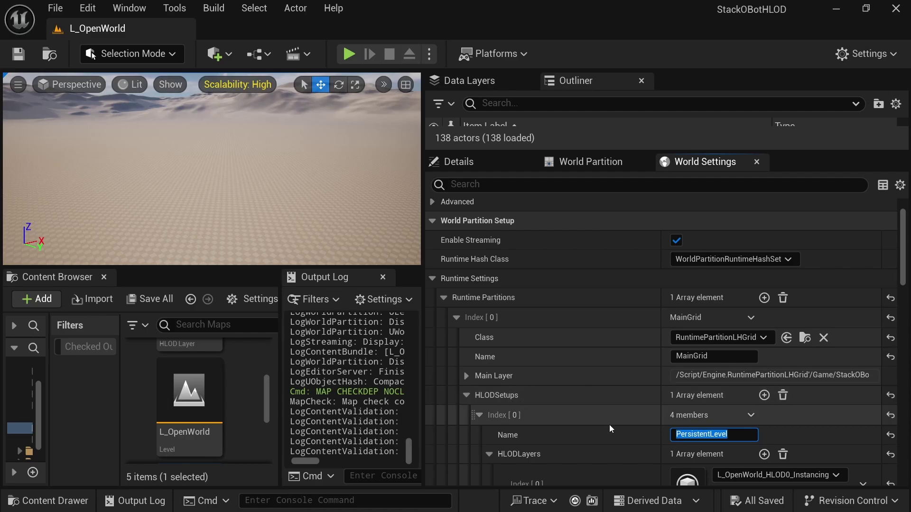
scroll(724, 299, down, 3)
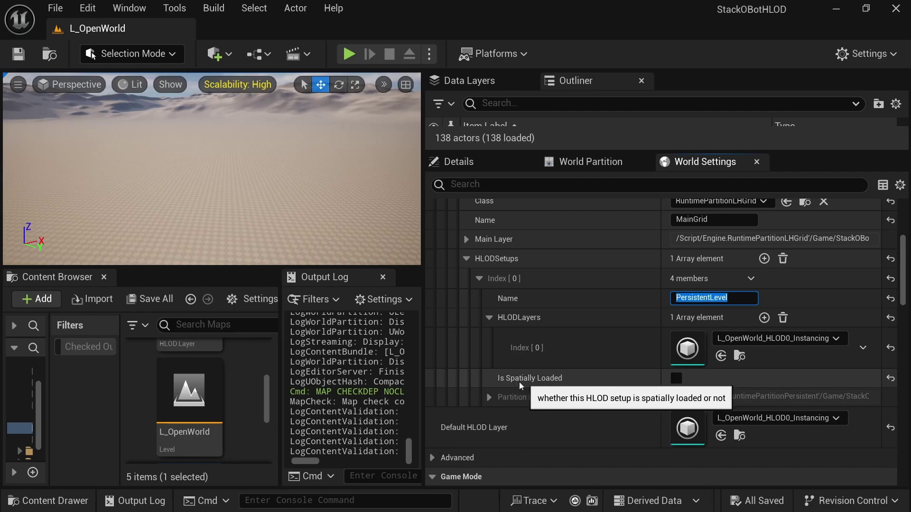
Reopen MainWorld and disable Is Spatially Loaded for MainGrid's HLOD setup.
click(56, 8)
mouse_move(90, 99)
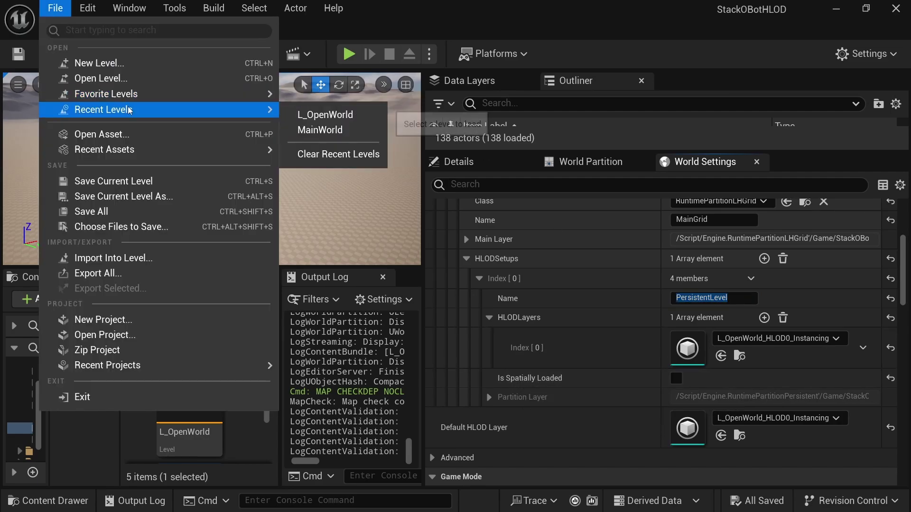
click(330, 132)
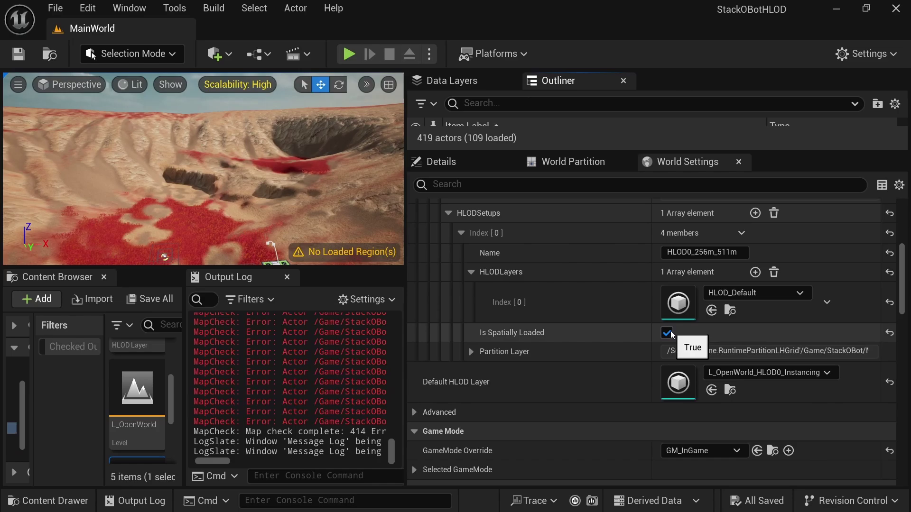
click(667, 333)
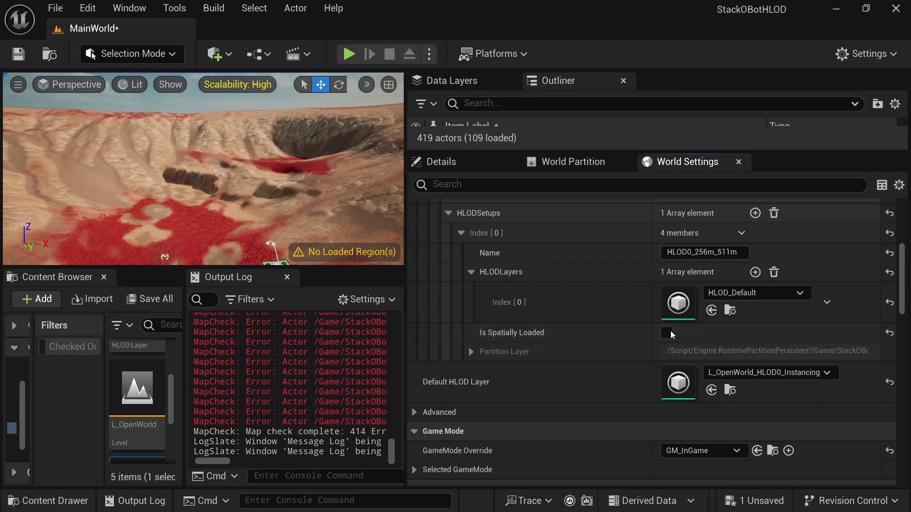
Rename MainGrid's HLOD setup in MainWorld to PersistentLevel.
scroll(673, 338, up, 3)
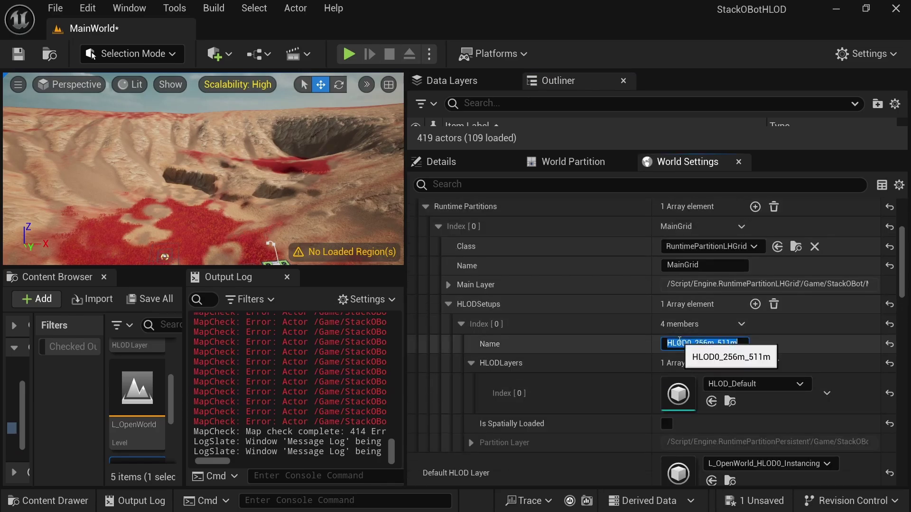
click(677, 339)
text(PersistentLevel)
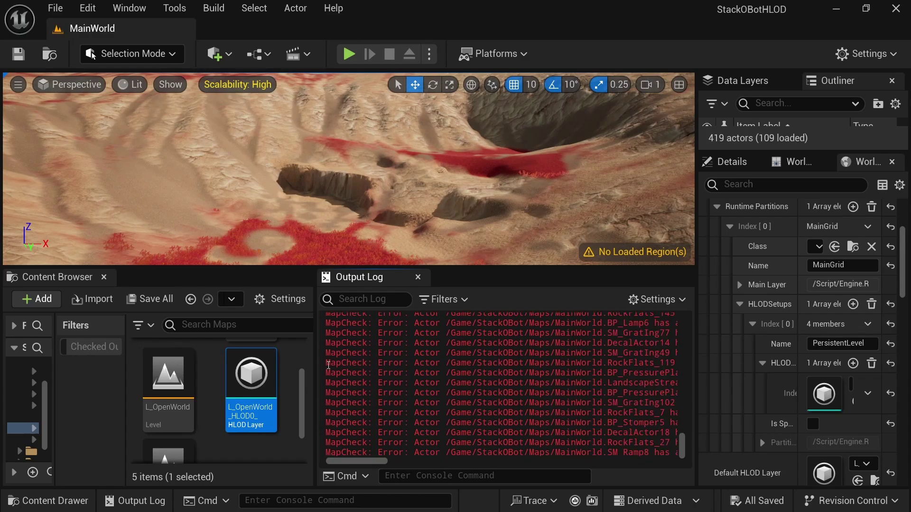
Read the full MapCheck error lines in the Output Log and review MainGrid's HLOD setup in World Settings.
drag(313, 361, 183, 360)
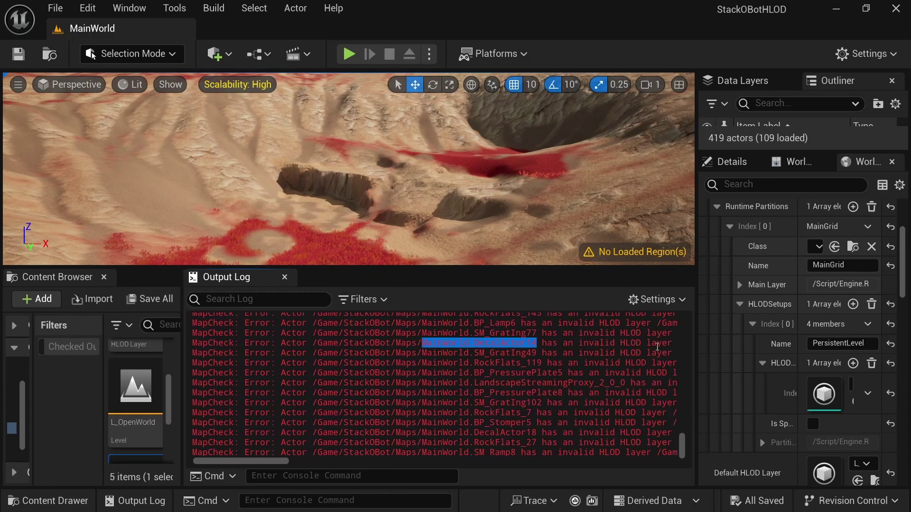
drag(282, 462, 300, 465)
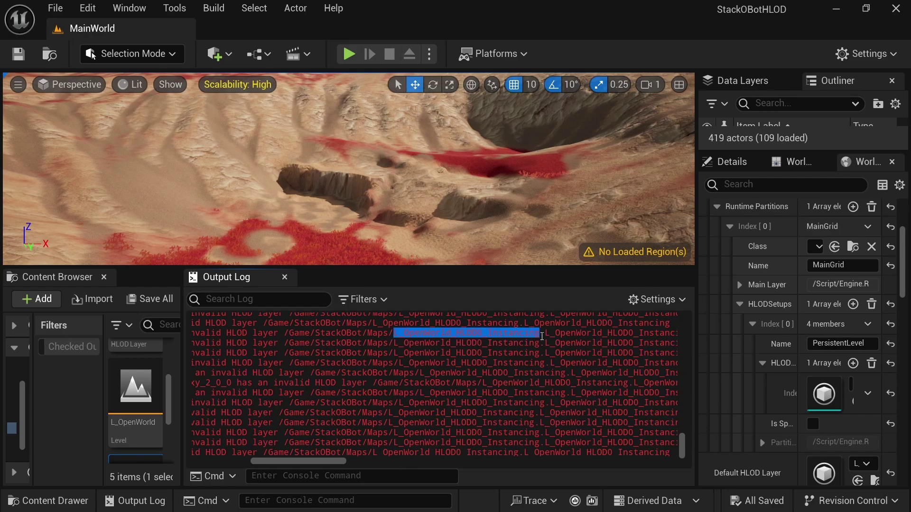
drag(696, 236, 408, 236)
scroll(571, 312, down, 2)
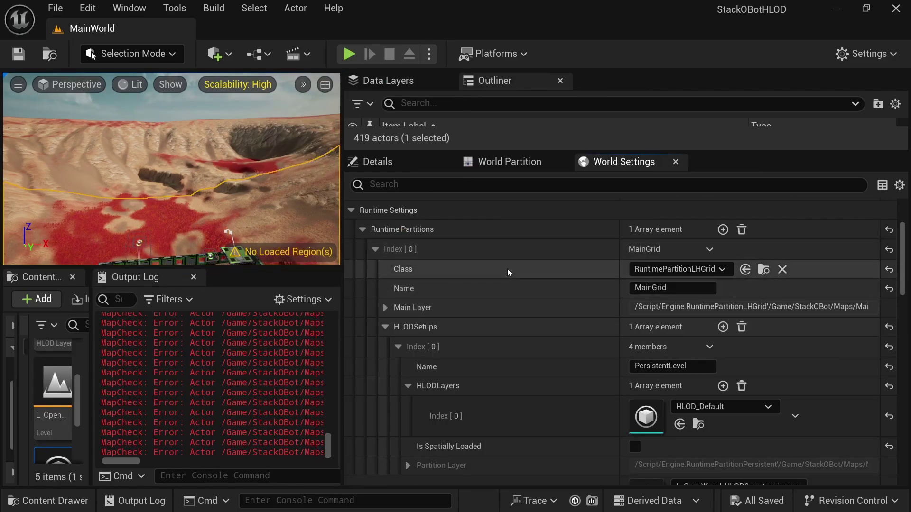
Assign L_OpenWorld_HLOD0_Instancing, the level's default HLOD layer, as the layer of MainGrid's PersistentLevel HLOD setup.
click(385, 327)
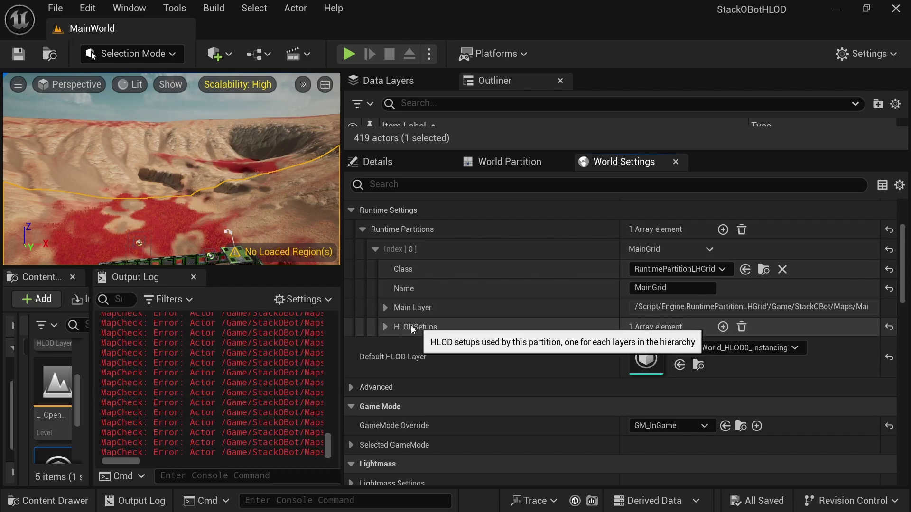
click(385, 327)
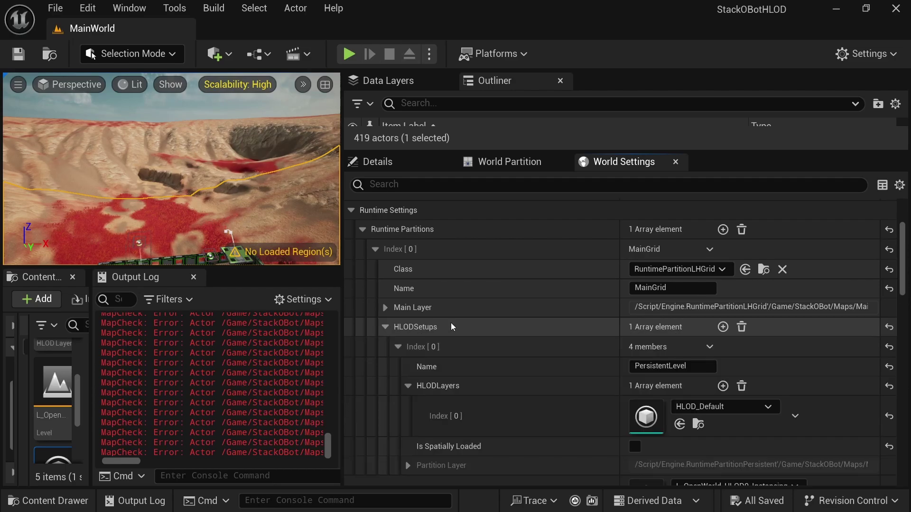
scroll(421, 301, down, 2)
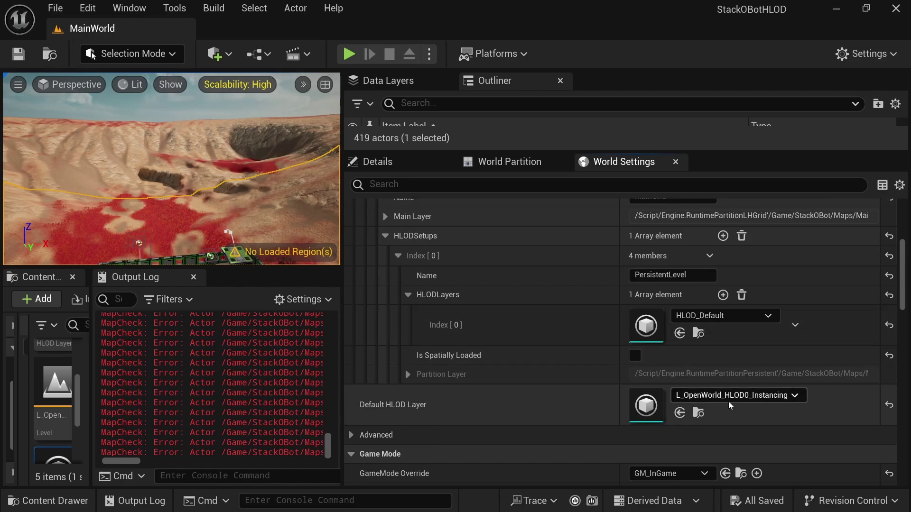
click(698, 413)
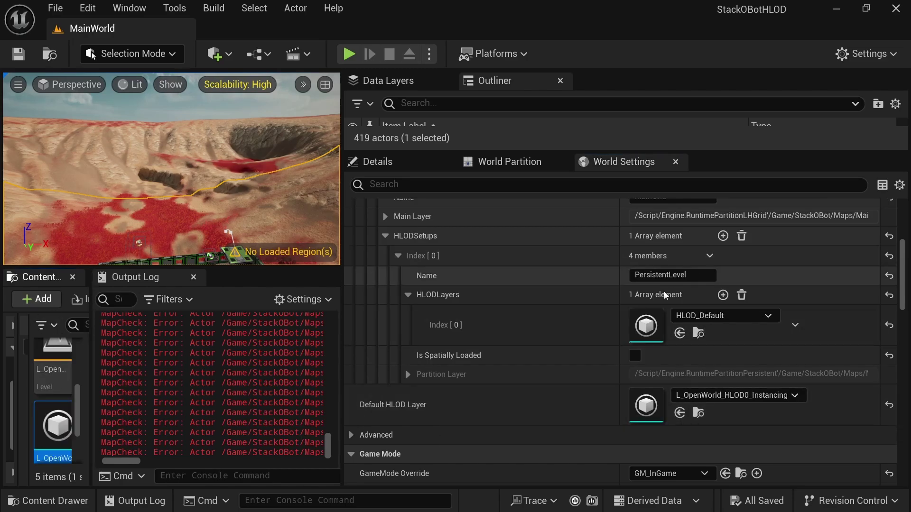
click(680, 334)
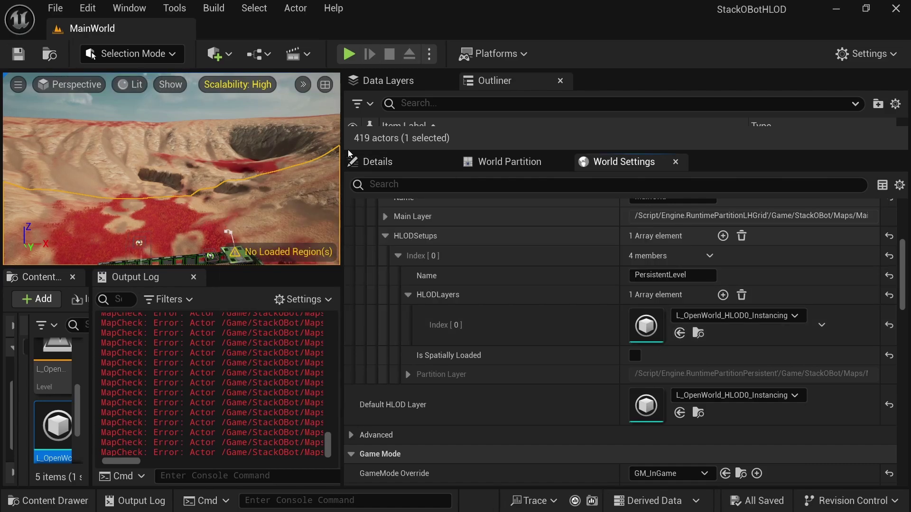
Examine the HLOD and World Partition streaming settings of the landscape proxy LandscapeStreamingProxy_1_0_0.
drag(343, 214, 425, 214)
scroll(578, 298, up, 5)
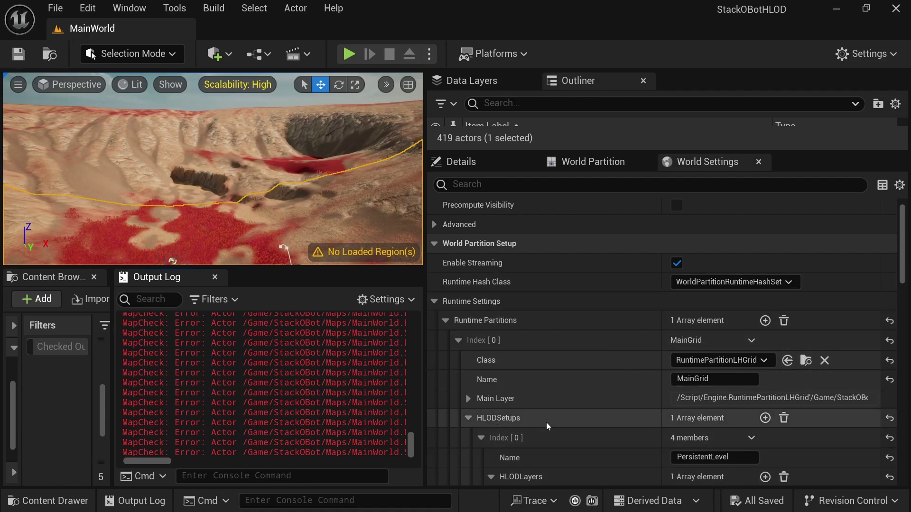
scroll(546, 422, down, 3)
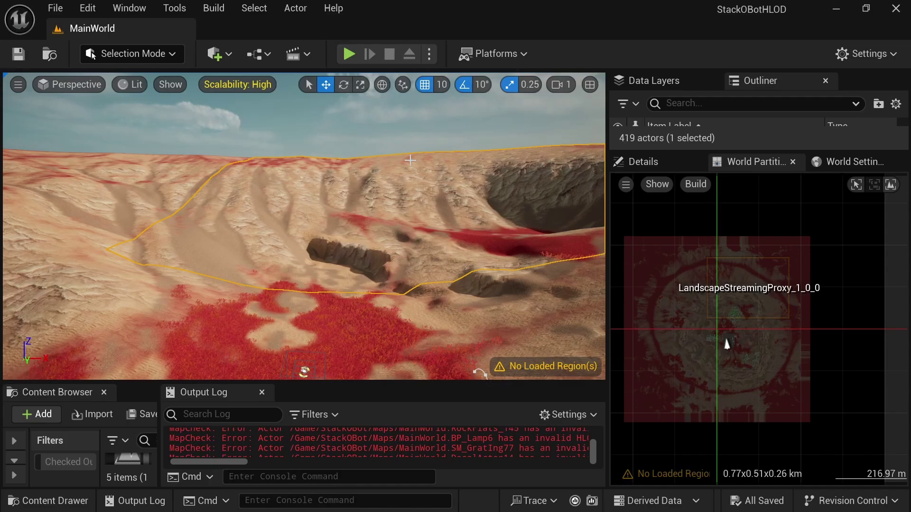
mouse_move(411, 160)
right_down()
mouse_move(456, 173)
mouse_move(598, 183)
mouse_move(604, 151)
mouse_move(397, 215)
right_up()
click(648, 159)
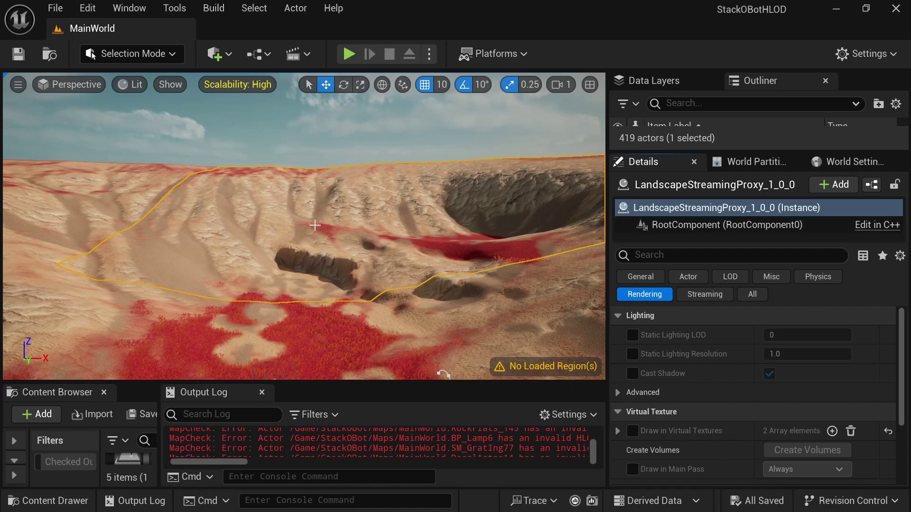
drag(680, 151, 680, 226)
click(703, 355)
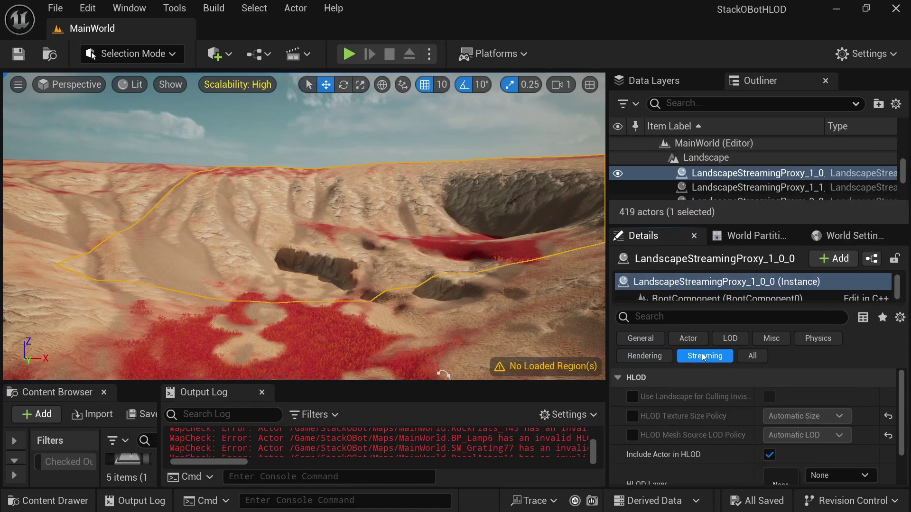
scroll(686, 415, down, 3)
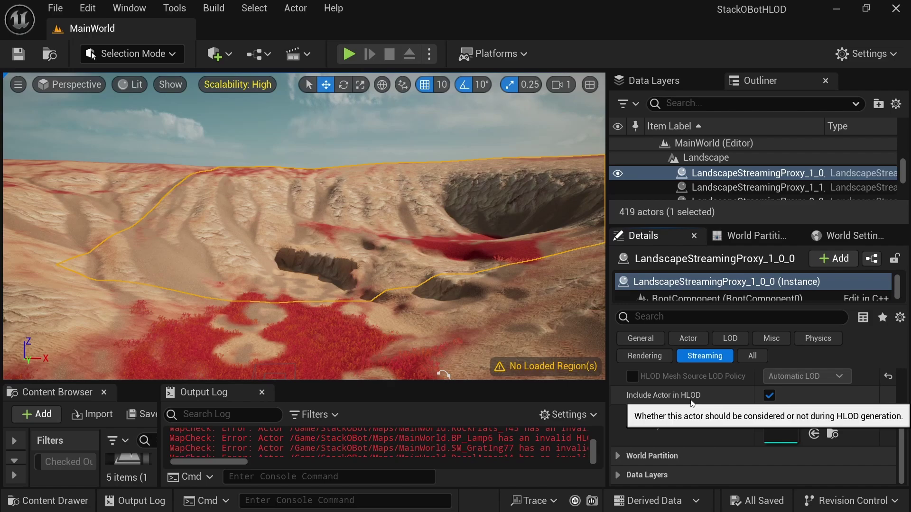
click(652, 456)
mouse_move(658, 457)
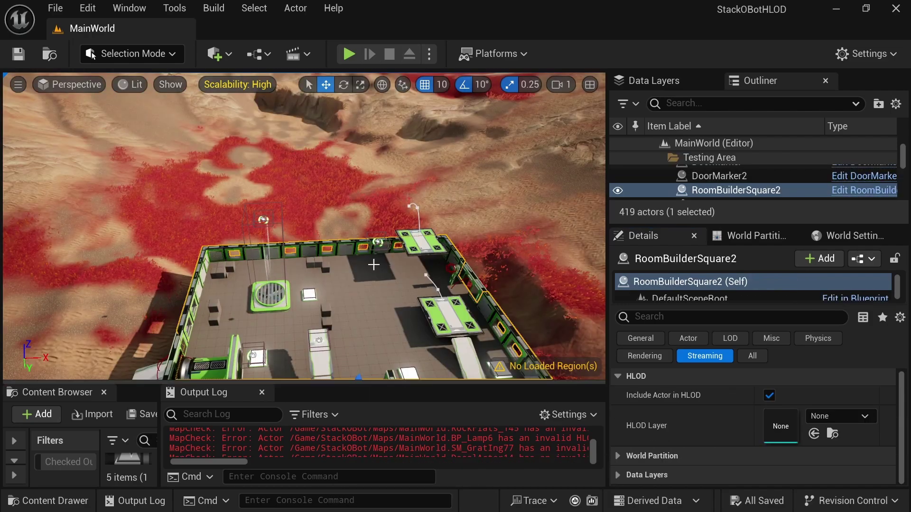
Enable Is Spatially Loaded for the RoomBuilderSquare2 actor in the Testing Area.
key(f)
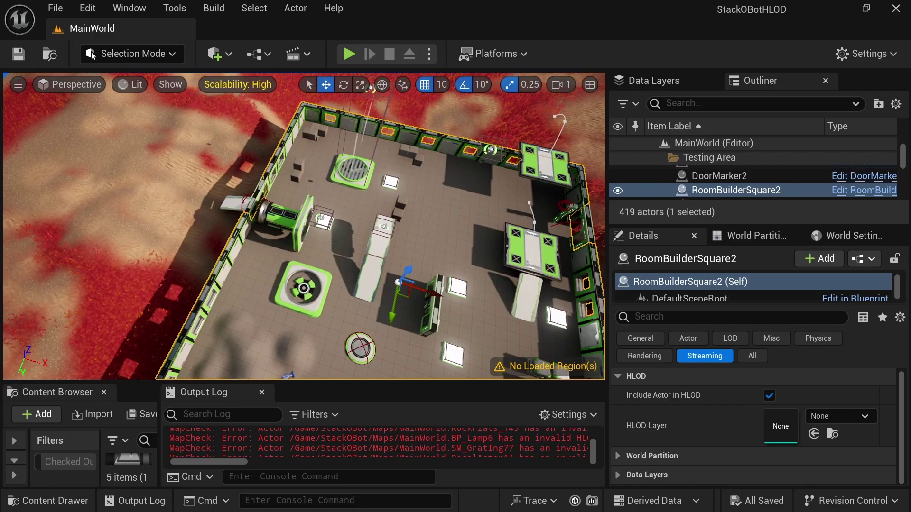
alt+drag(322, 203, 358, 203)
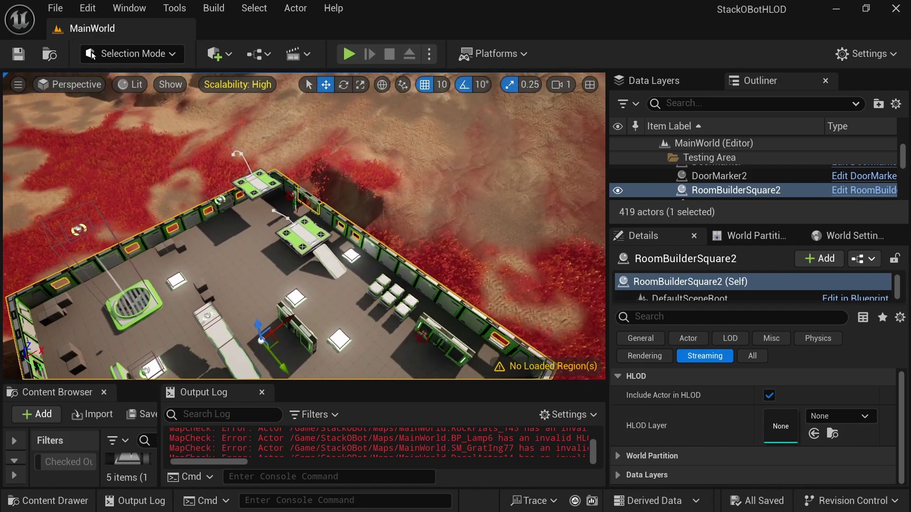
click(618, 456)
drag(638, 224, 639, 150)
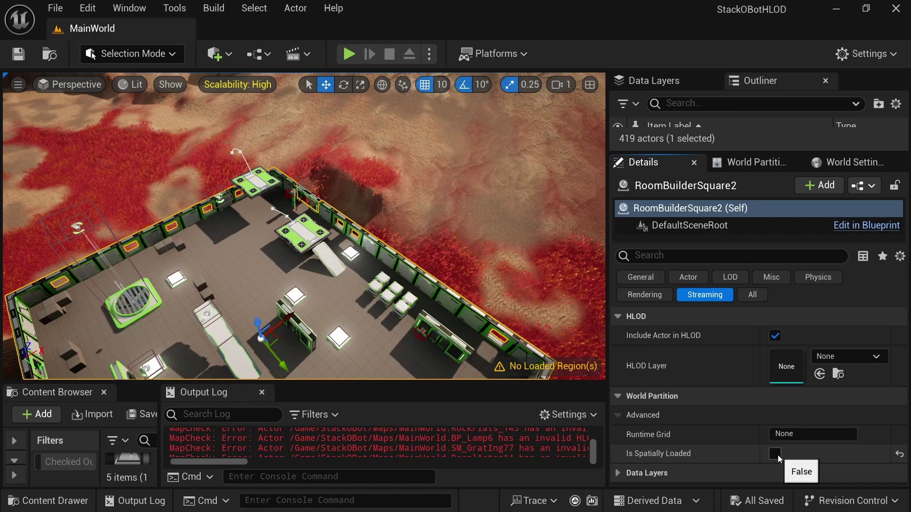
click(778, 457)
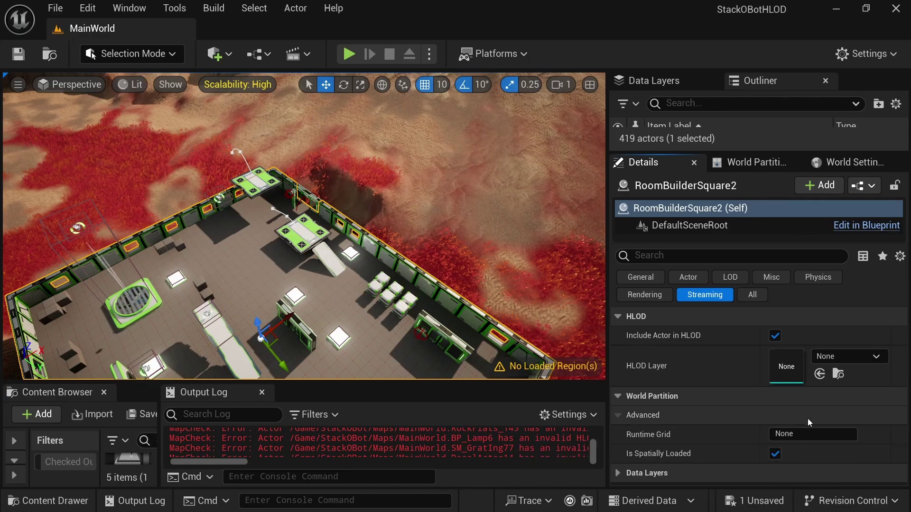
Review the MainGrid runtime partition's name and settings in World Settings.
drag(638, 153, 638, 233)
click(745, 244)
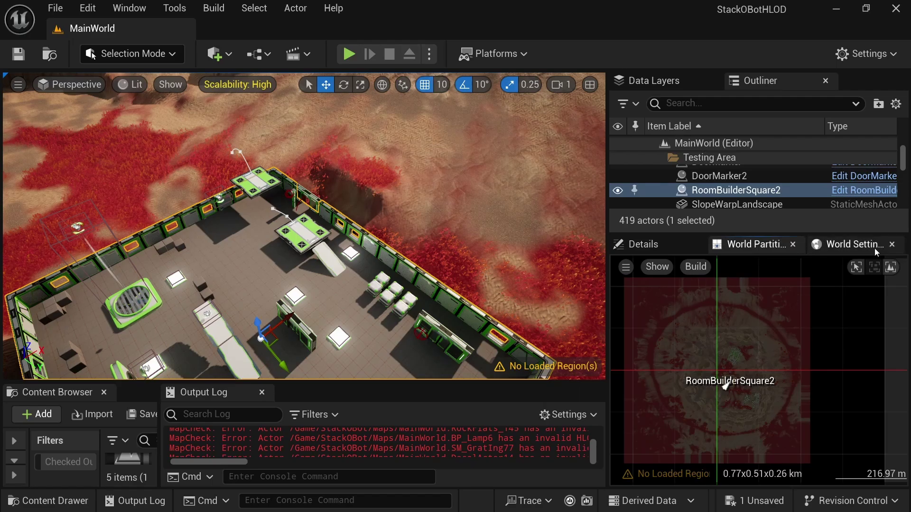
click(854, 244)
scroll(652, 337, up, 2)
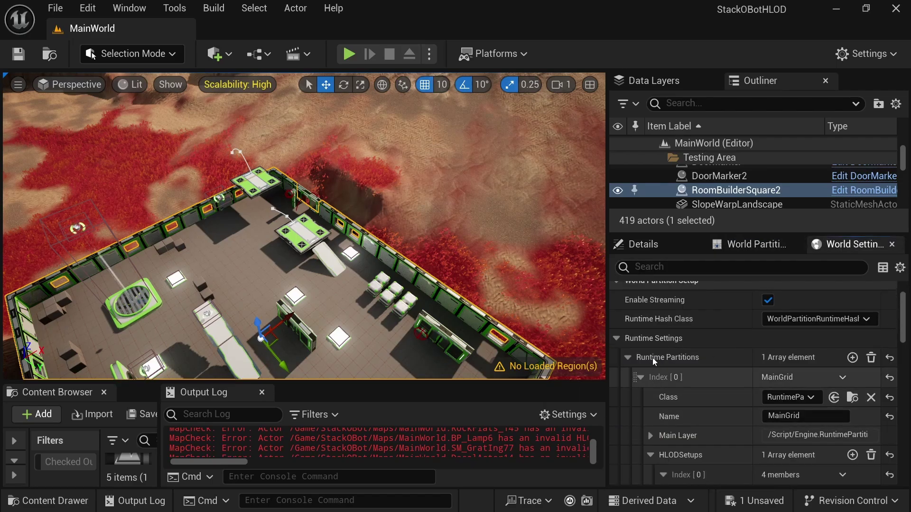
click(815, 416)
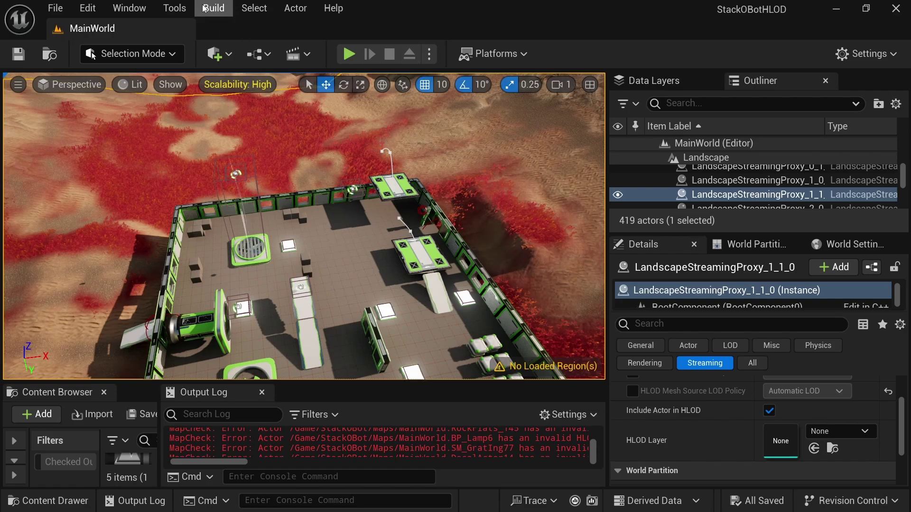
Build the HLODs for the current MainWorld level.
click(204, 8)
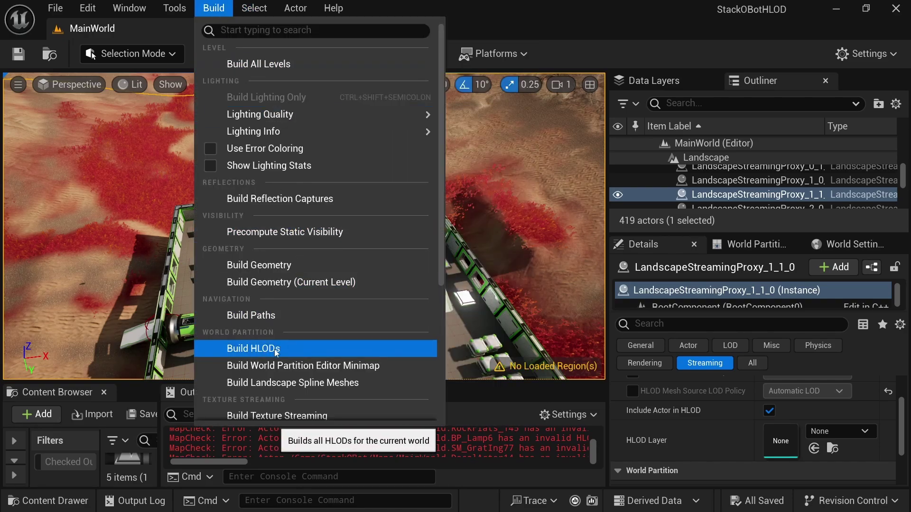
click(290, 349)
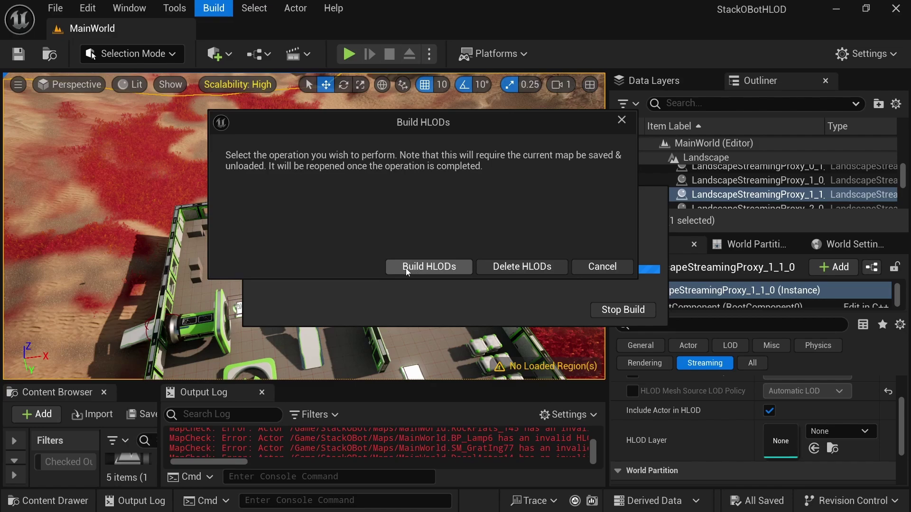
click(414, 269)
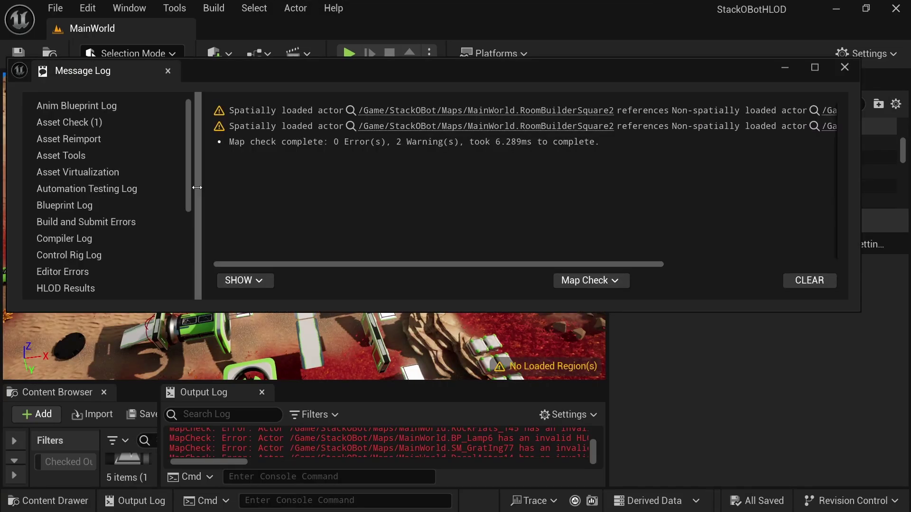
Read the full Map Check warnings in the Message Log to identify the actors involved.
drag(197, 188, 92, 187)
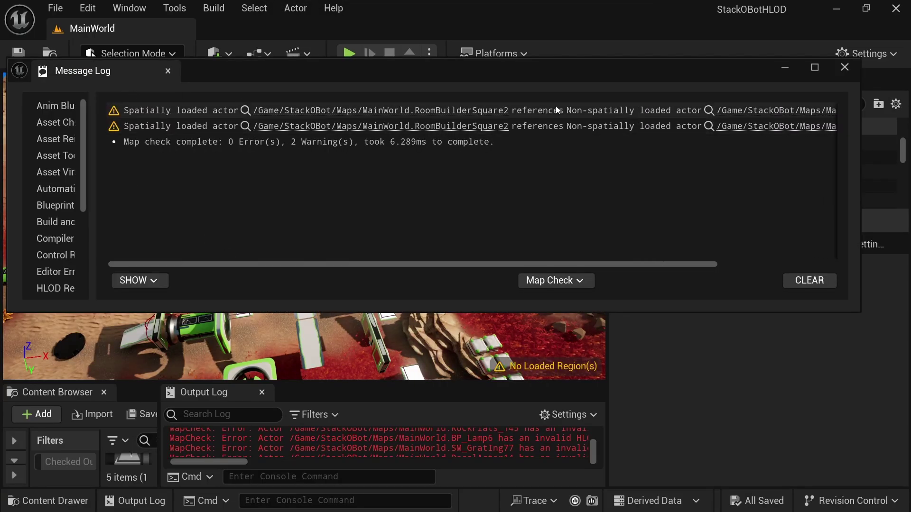
drag(602, 264, 736, 270)
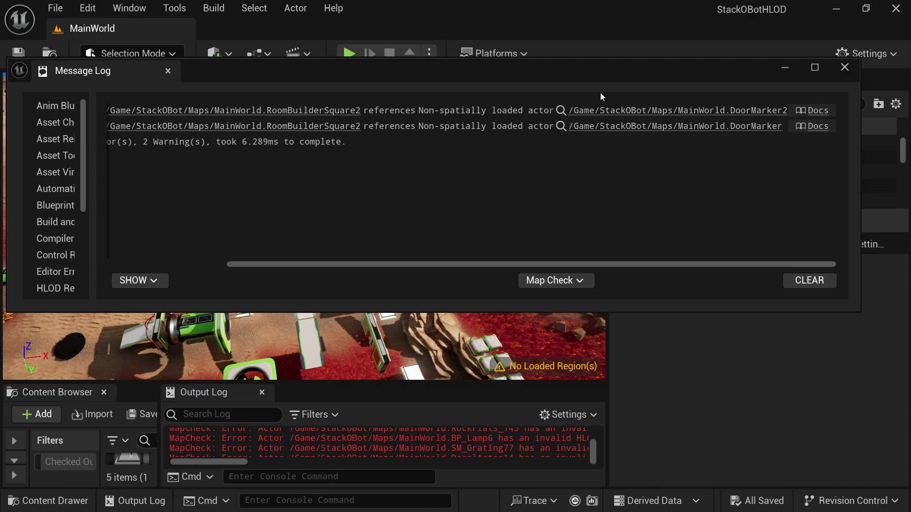
drag(600, 76, 624, 52)
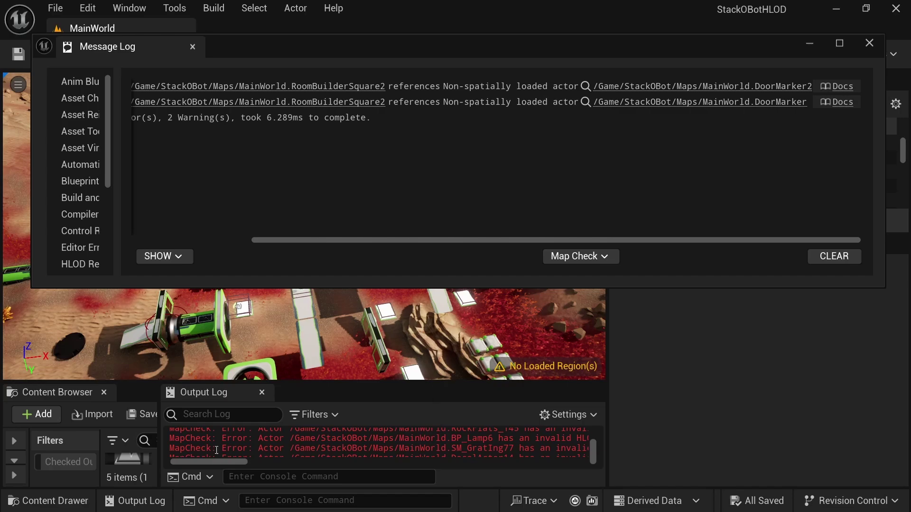
drag(561, 53, 532, 273)
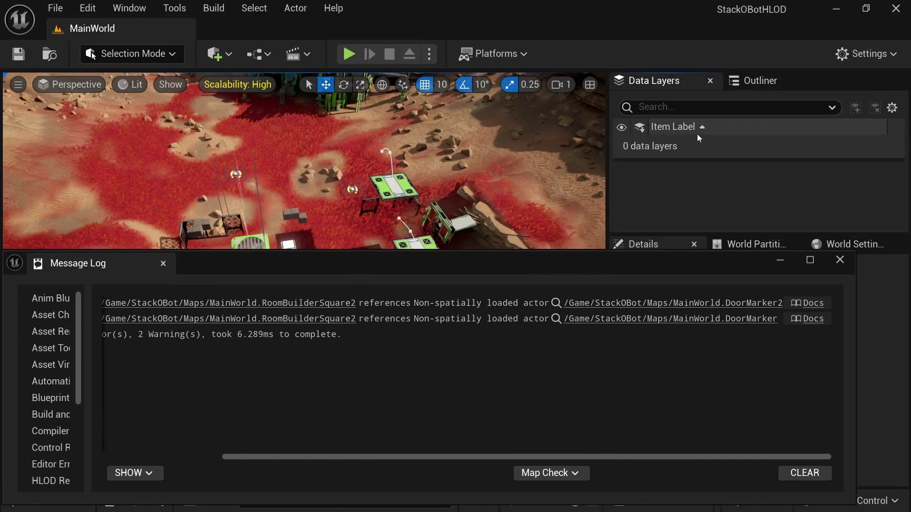
Pin the unloaded RoomBuilderSquare2 actor so it loads in the editor, and bring up its streaming details.
drag(320, 263, 332, 84)
click(332, 124)
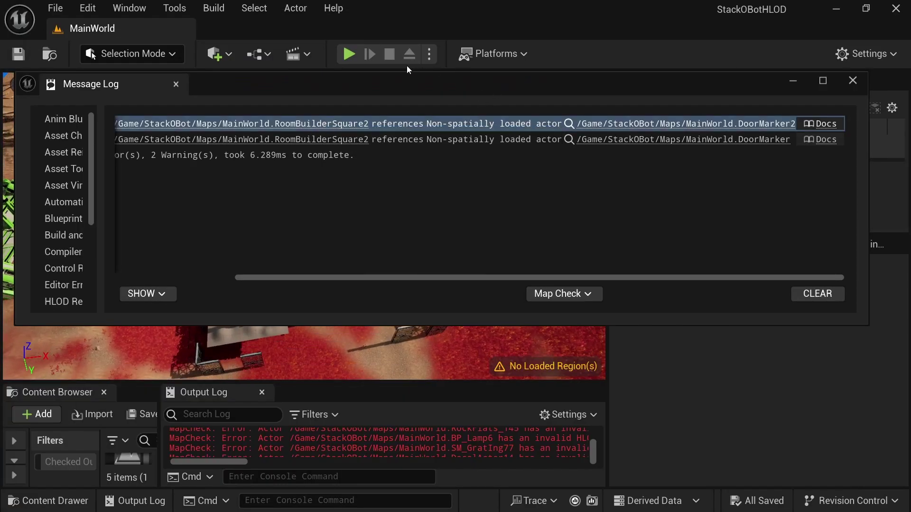
drag(523, 84, 407, 181)
click(760, 80)
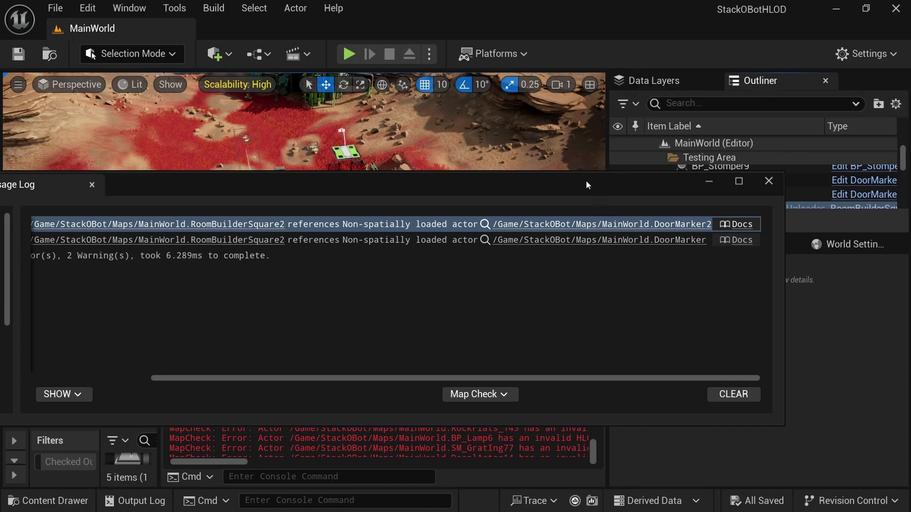
drag(585, 181, 495, 410)
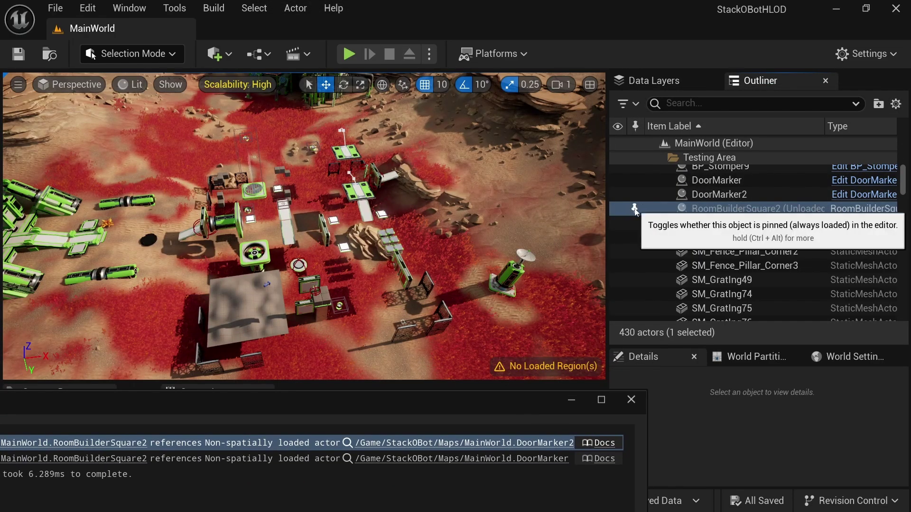
click(635, 210)
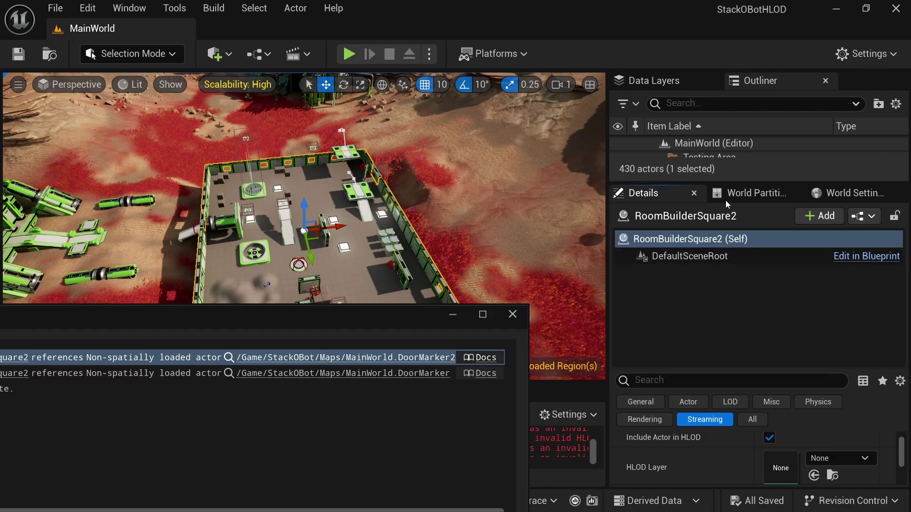
click(739, 195)
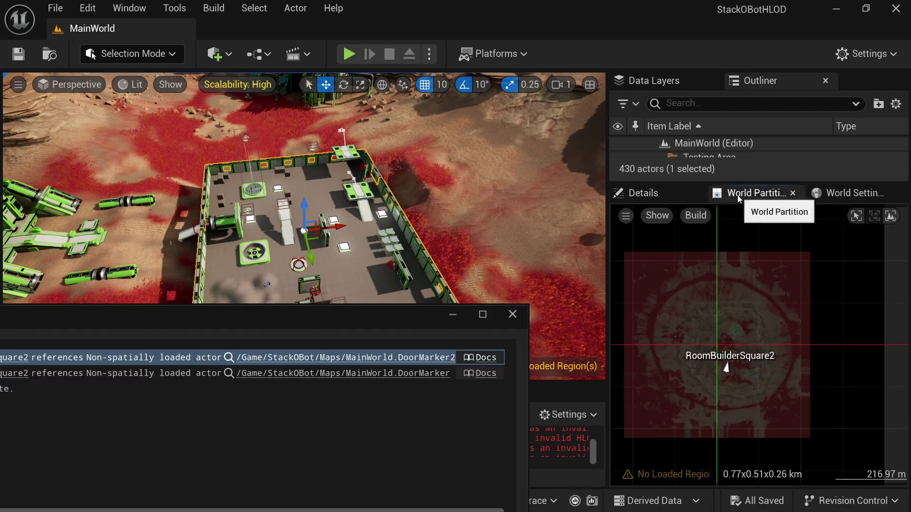
click(669, 195)
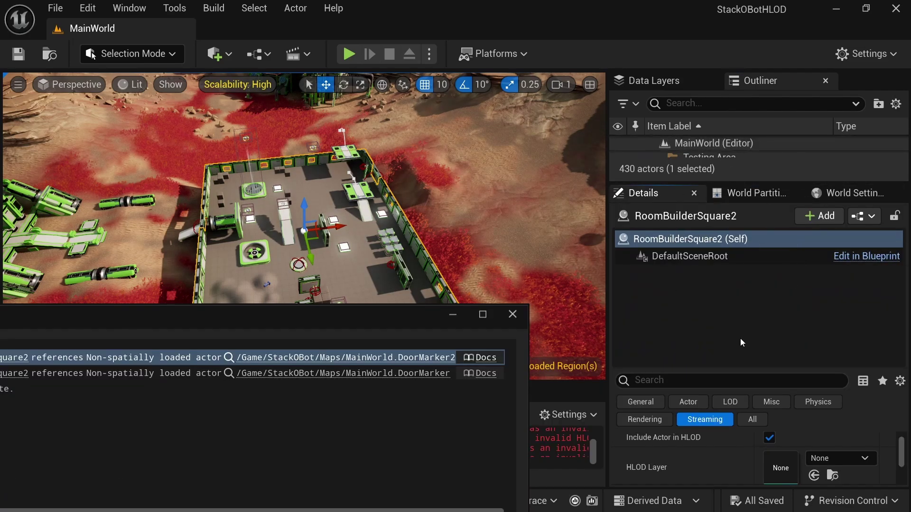
drag(699, 369, 699, 305)
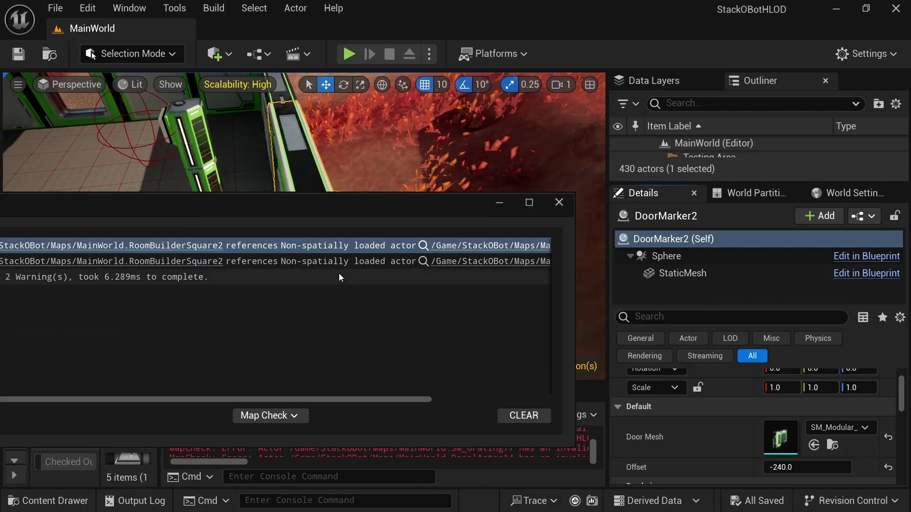
Enable Is Spatially Loaded in the World Partition streaming settings of the DoorMarker2 actor.
drag(431, 204, 438, 333)
scroll(731, 427, down, 10)
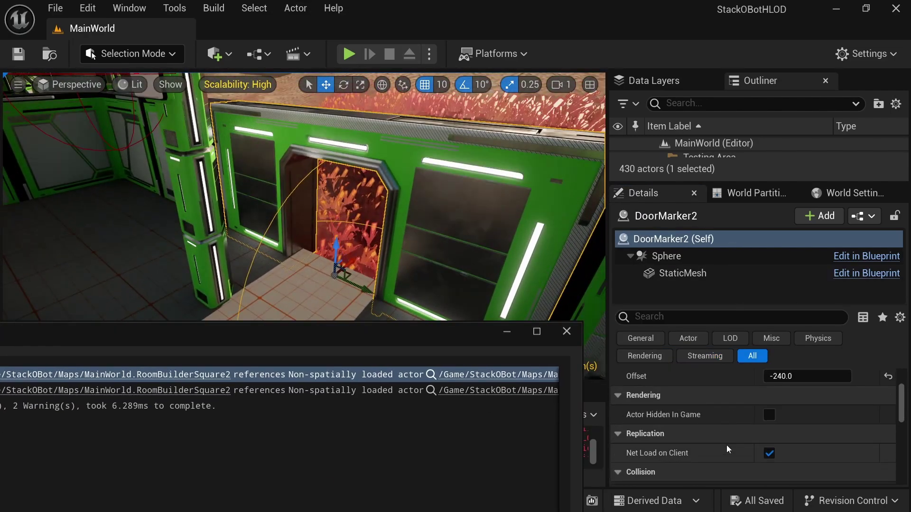
scroll(736, 398, down, 3)
click(772, 338)
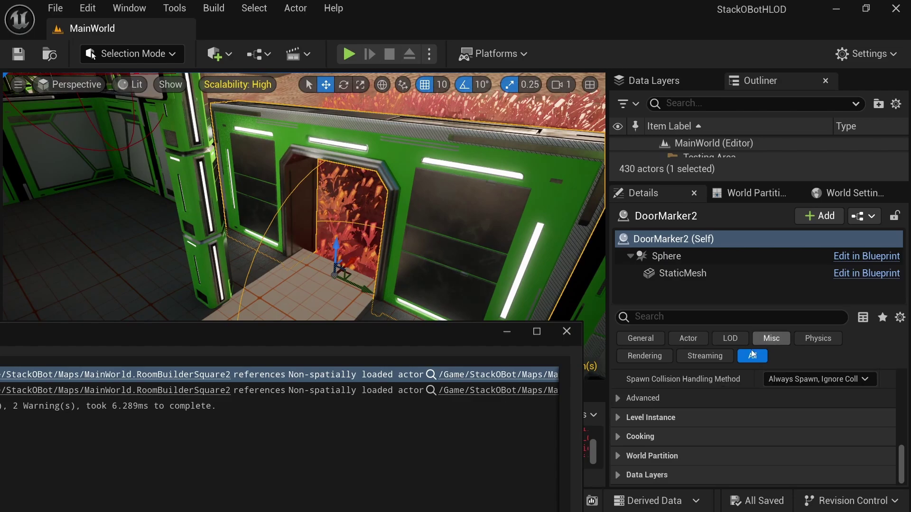
click(705, 356)
click(681, 456)
scroll(682, 460, down, 2)
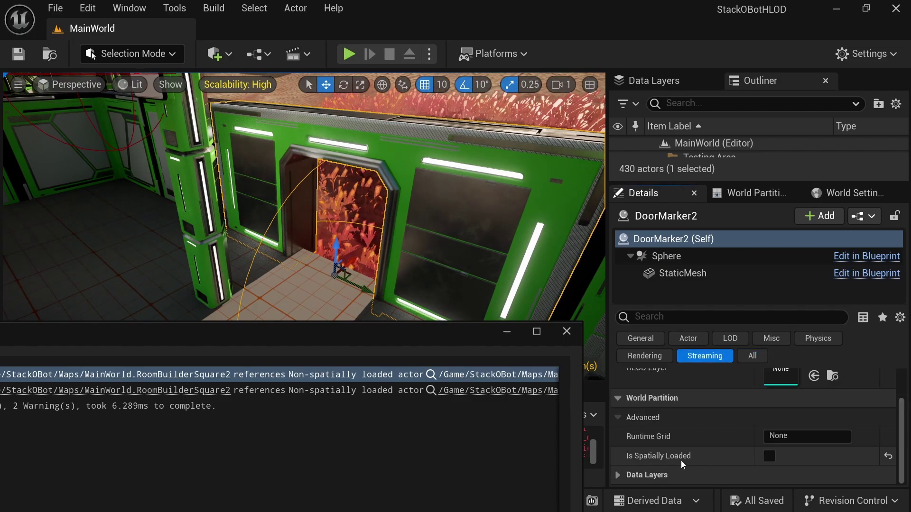
click(769, 457)
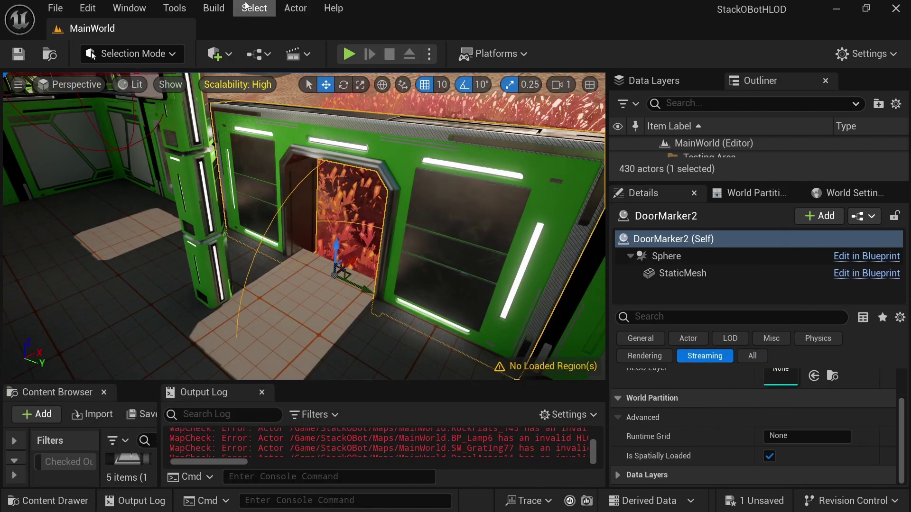
Build the HLODs for MainWorld again, saving the modified DoorMarker2 actor in the process.
click(214, 8)
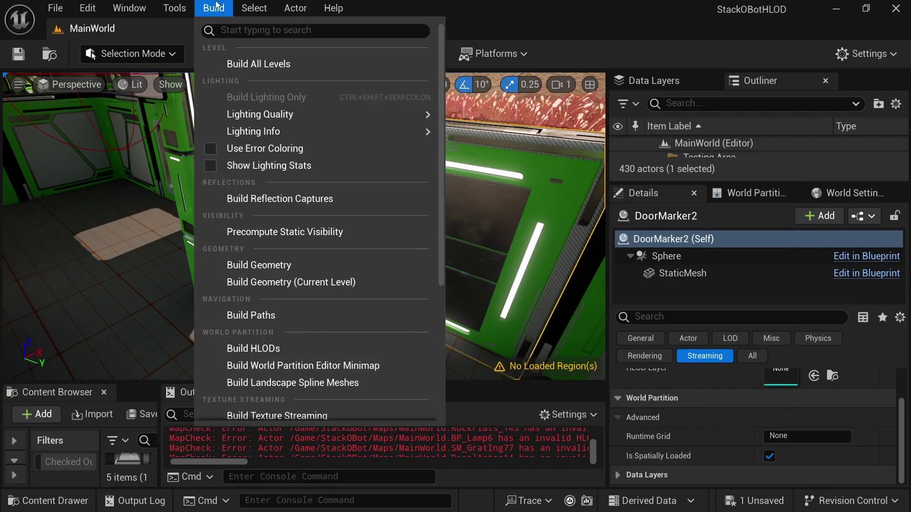
click(297, 351)
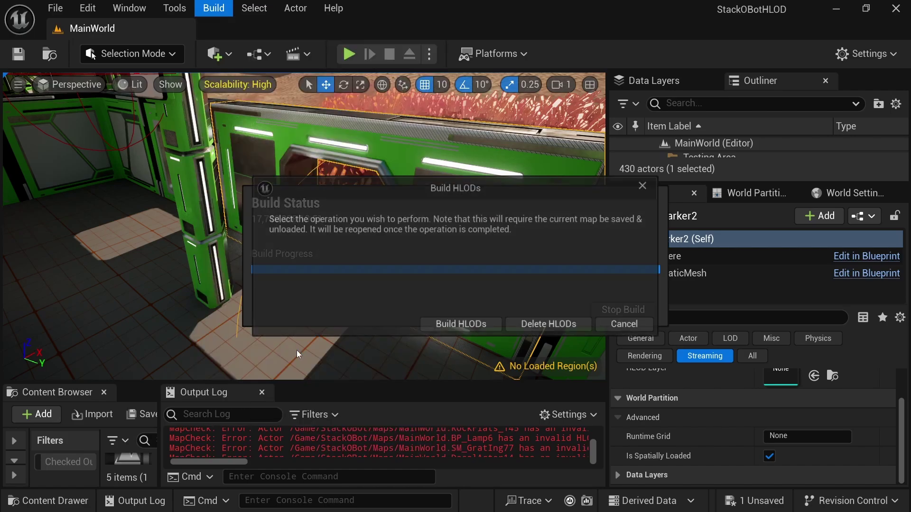
click(474, 328)
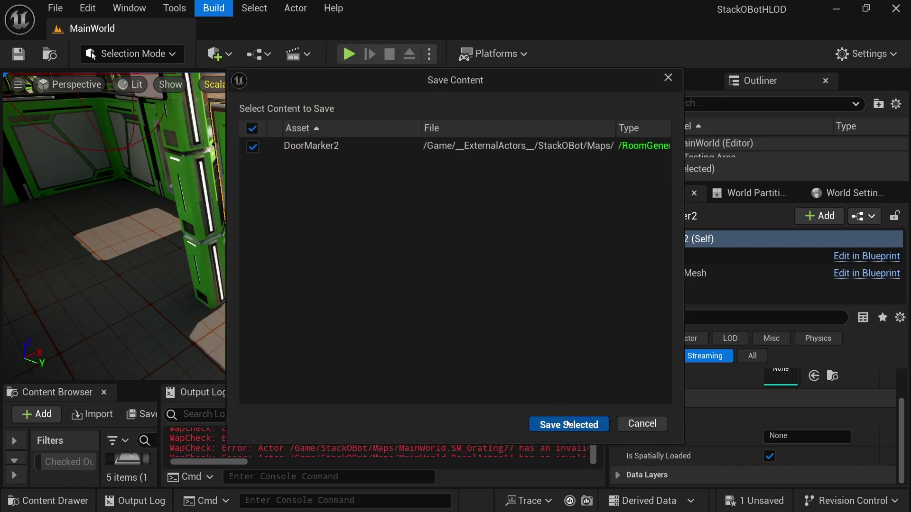
click(568, 423)
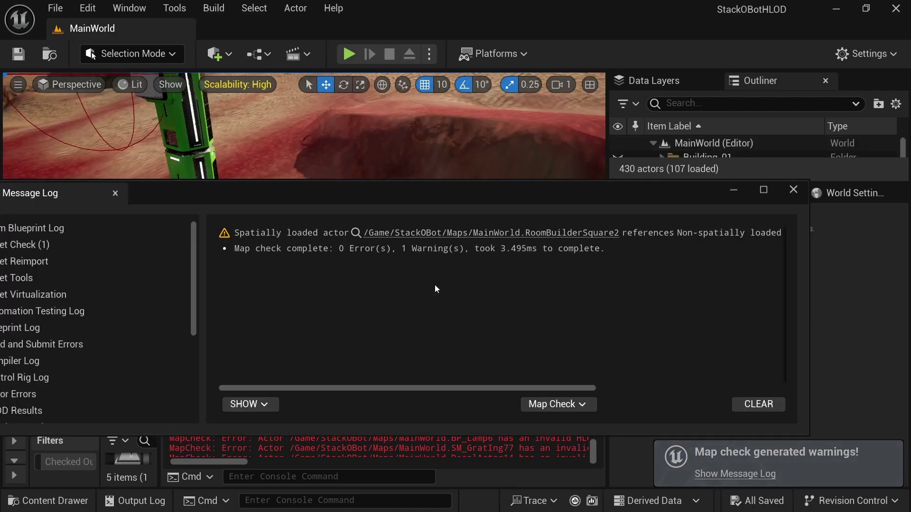
Select the DoorMarker actor referenced in the remaining Map Check warning and enable Is Spatially Loaded on it.
drag(641, 187, 389, 152)
click(456, 199)
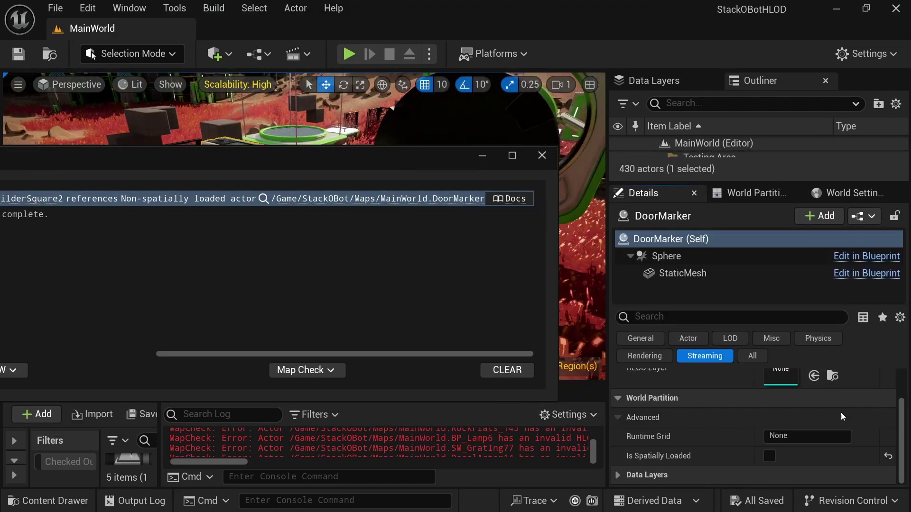
click(769, 457)
Rebuild the level's HLODs, saving the changed DoorMarker actor before the build.
drag(326, 153, 562, 129)
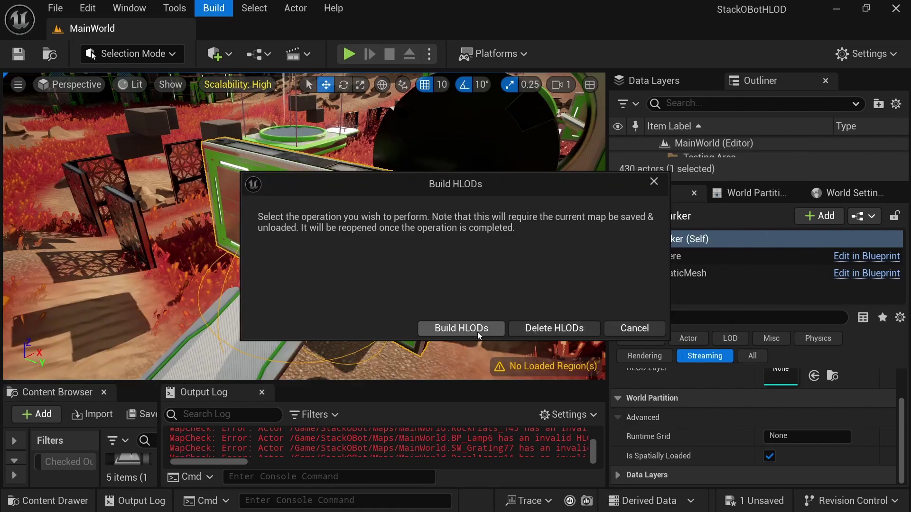
click(461, 328)
click(568, 422)
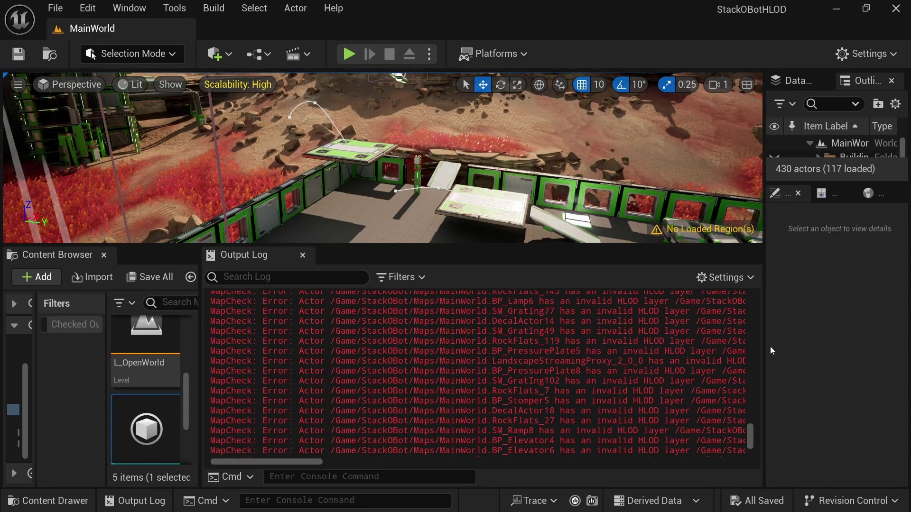
Review the end of the Output Log for the Map Check result and filter the log by HLOD.
drag(750, 437, 750, 440)
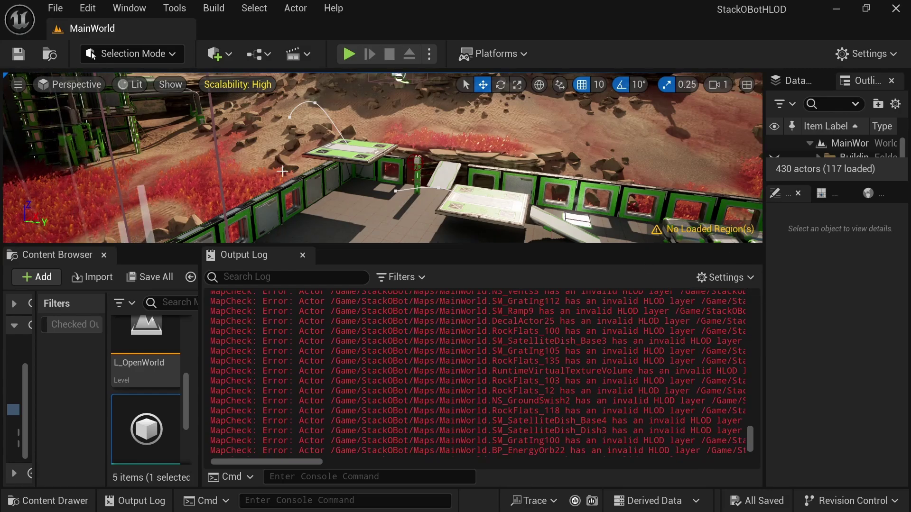
drag(752, 439, 754, 457)
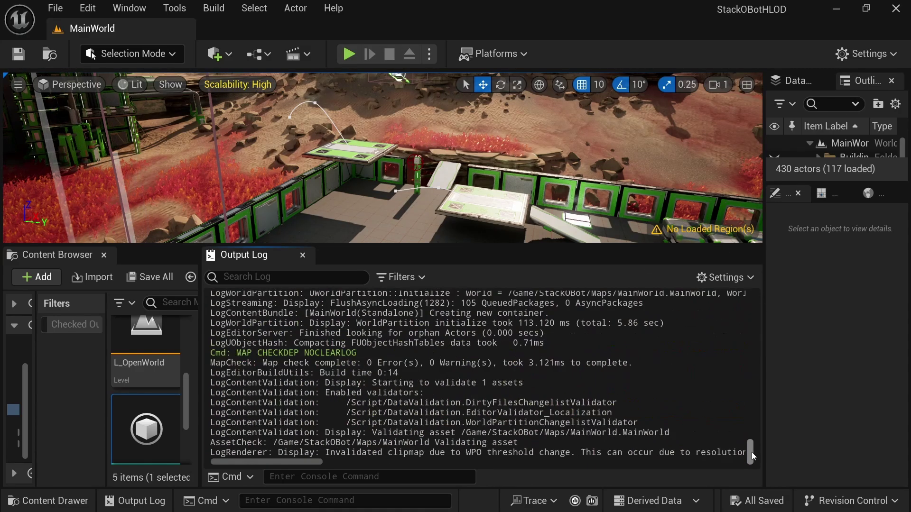
click(285, 277)
text(HLOD)
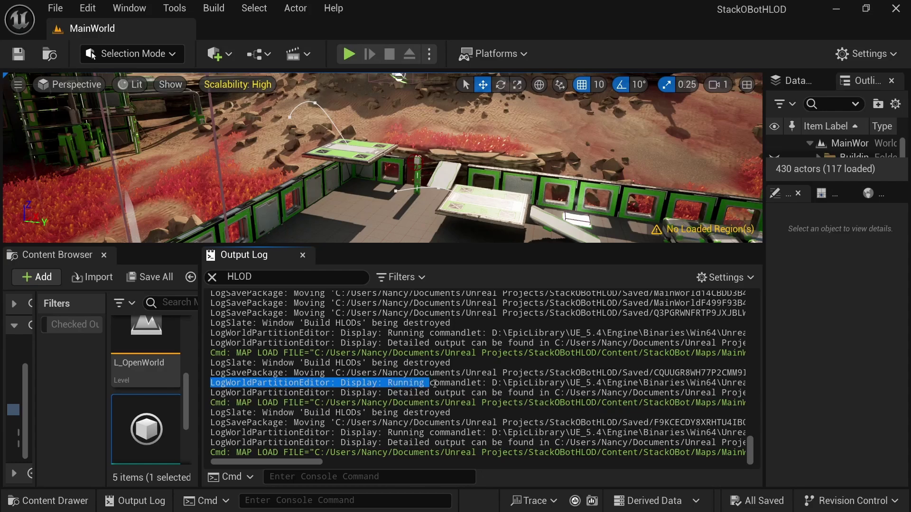
Copy the full HLOD builder commandlet command from the log and paste it into an empty Notepad document.
click(487, 384)
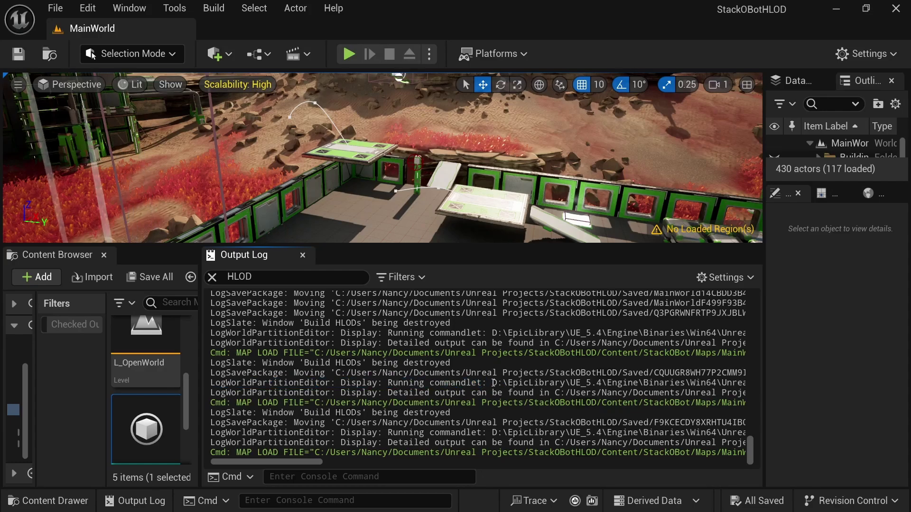
drag(519, 384, 206, 394)
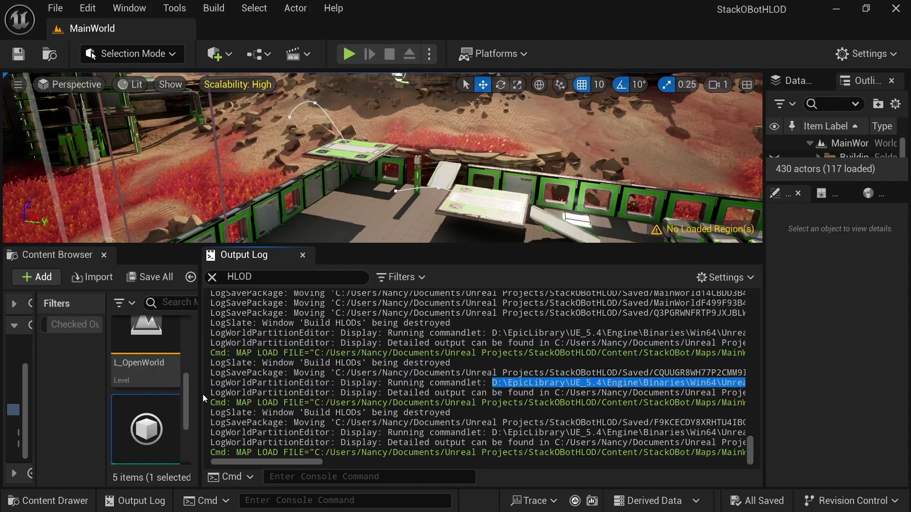
key(alt+Tab)
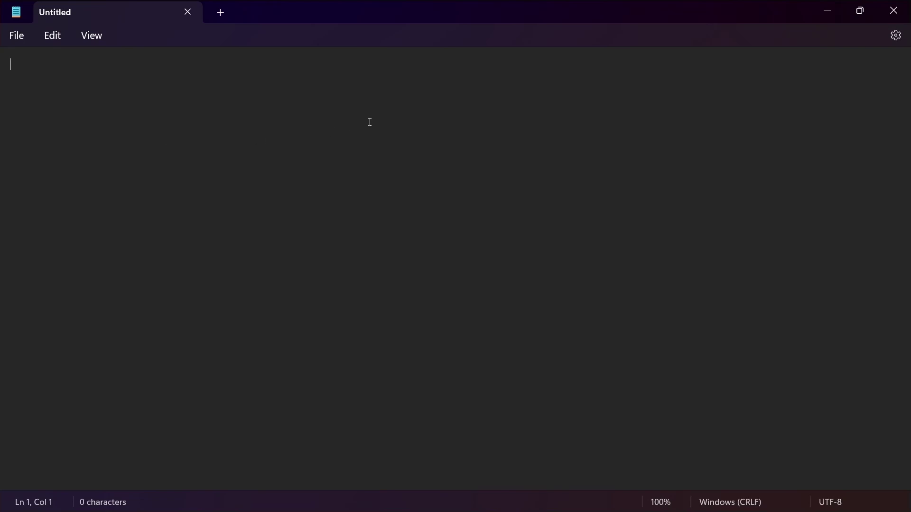
text(D:\EpicLibrary\UE_5.4\Engine\Binaries\Win64\UnrealEditor.exe  "C:/Users/Nancy/Documents/Unreal Projects/StackOBotHLOD/StackOBotHLOD.uproject" -BaseDir="D:/EpicLibrary/UE_5.4/Engine/Binaries/Win64/" -Unattended -RunningFromUnrealEd -AbsLog="C:/Users/Nancy/Documents/Unreal Projects/StackOBotHLOD/Saved/Logs/WorldPartition/WorldPartitionHLODsBuilder-0000475c-2024-10-21T12.13.56.859Z.log" /Game/StackOBot/Maps/MainWorld -run=WorldPartitionBuilderCommandlet -Builder=WorldPartitionHLODsBuilder -SetupHLODs -BuildHLODs -AllowCommandletRendering)
key(ctrl+a)
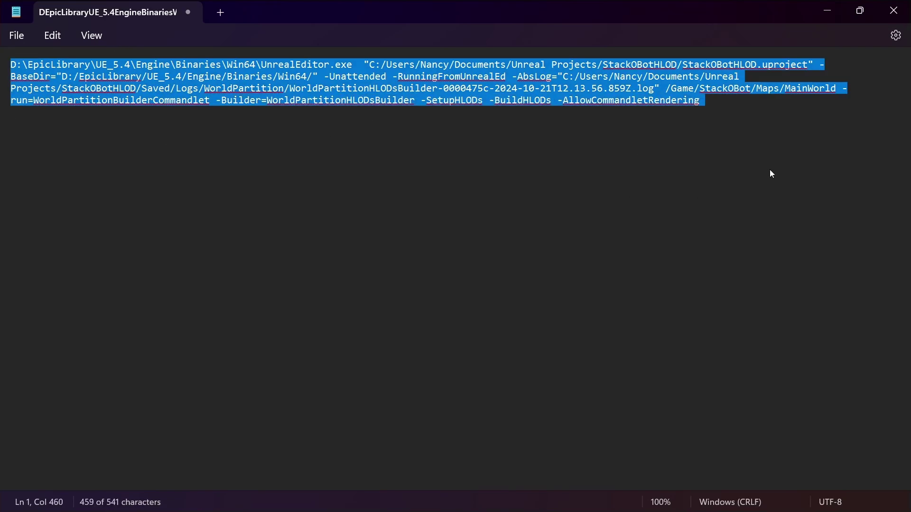
Remove the -RunningFromUnrealEd argument from the pasted command and check its -AbsLog file path.
click(325, 77)
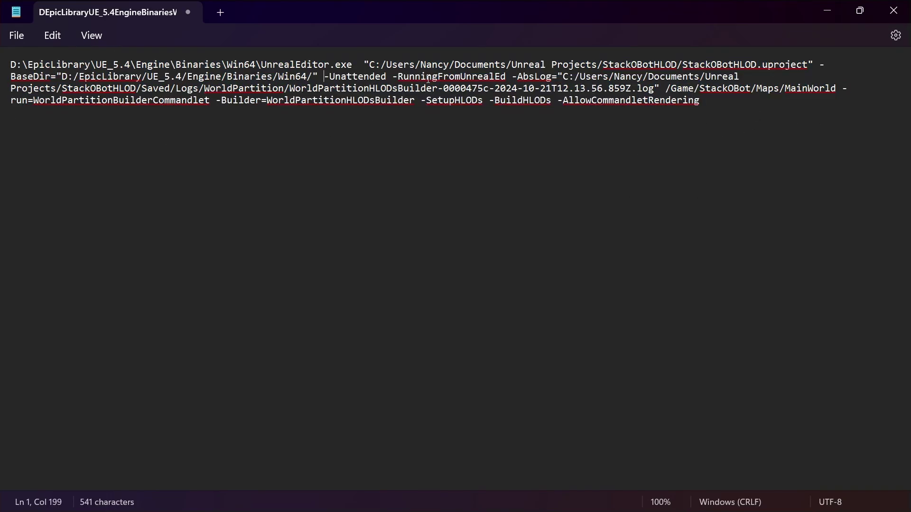
drag(395, 76, 476, 80)
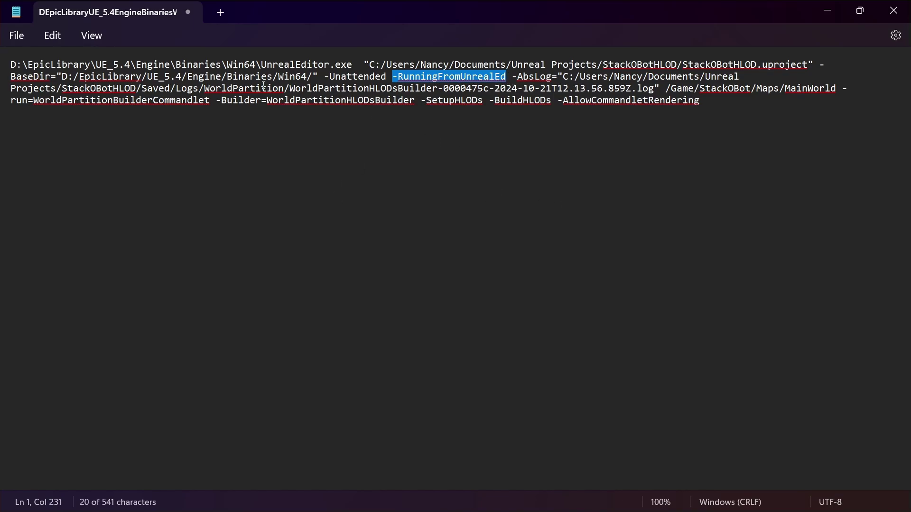
key(BackSpace)
key(BackSpace)
drag(655, 88, 444, 77)
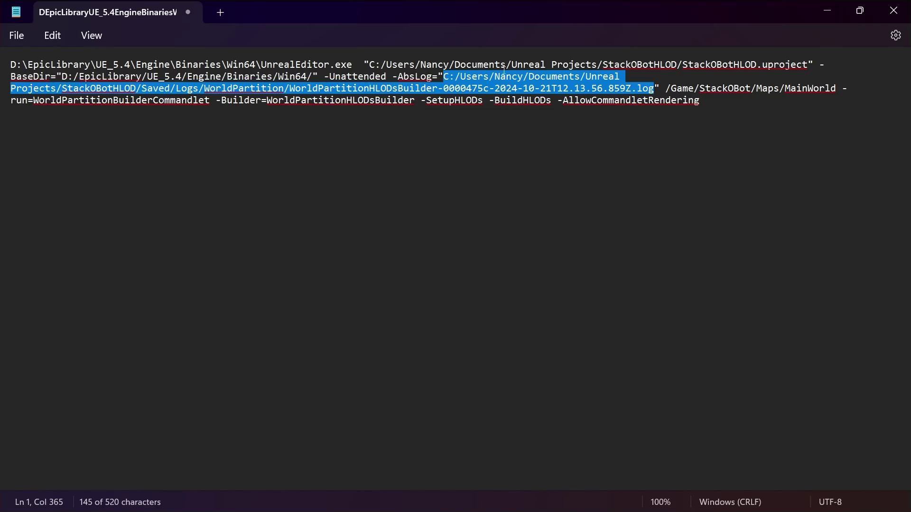
click(605, 88)
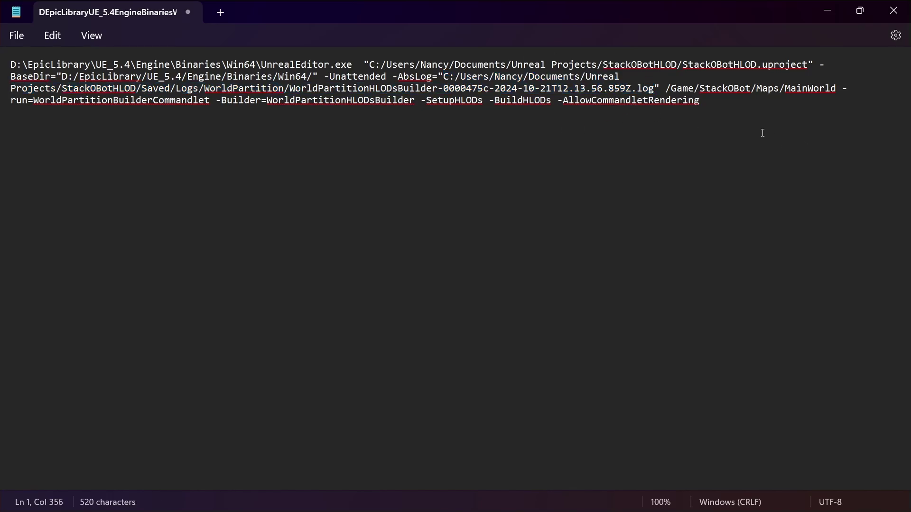
Copy the whole edited command, open Command Prompt, and run the World Partition HLOD builder commandlet there.
key(ctrl+a)
key(ctrl+c)
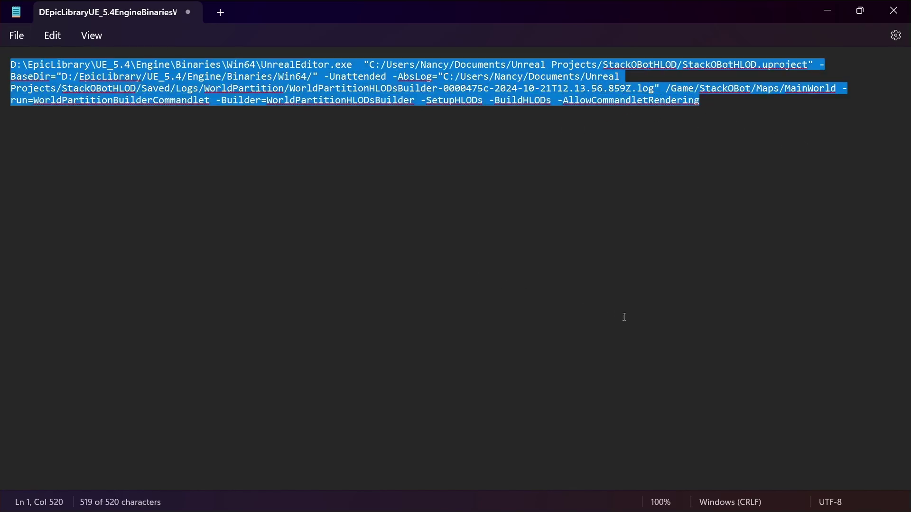
key(super)
text(cmd)
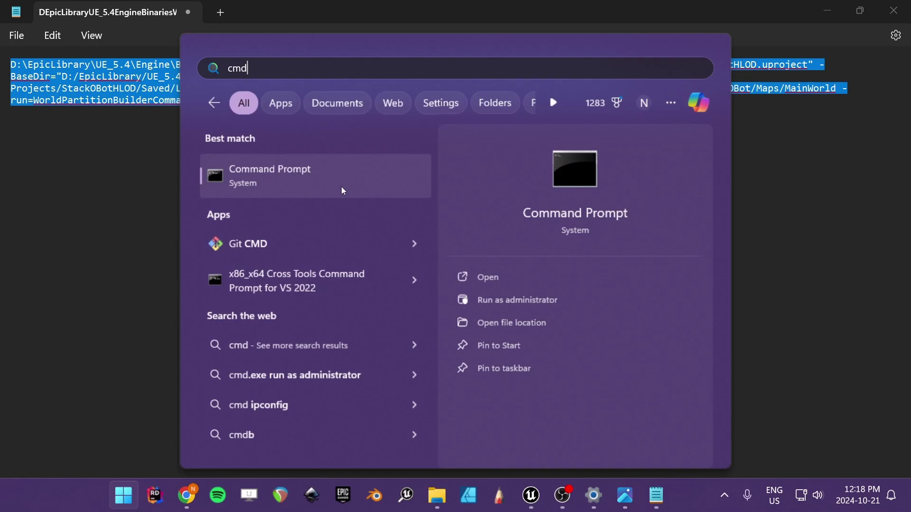
click(302, 175)
key(ctrl+v)
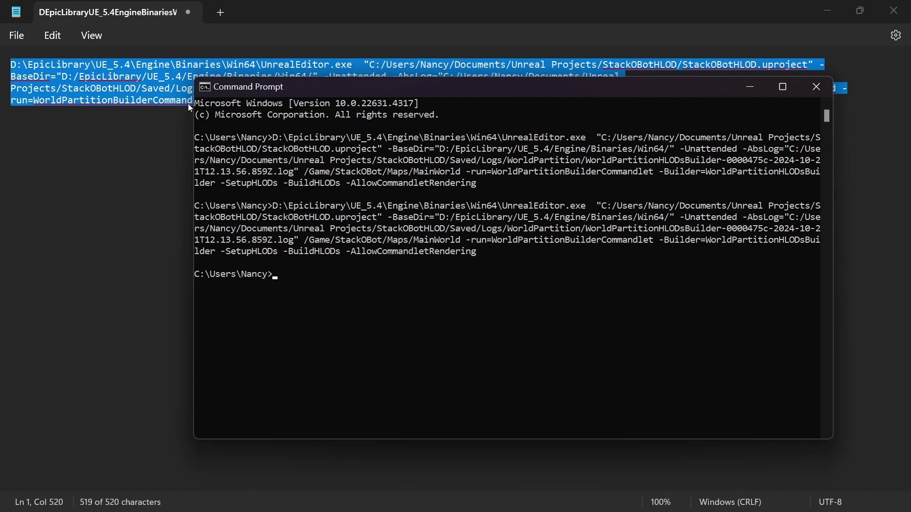
drag(196, 76, 79, 65)
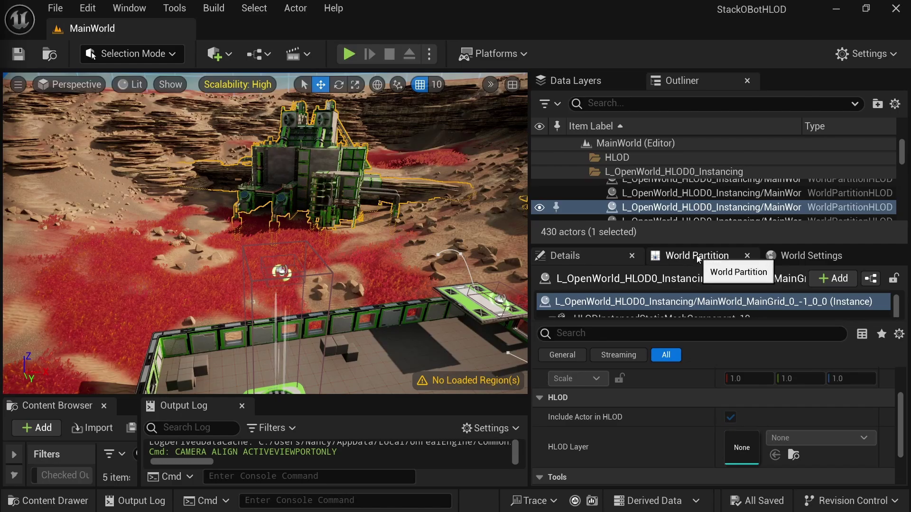
Inspect the selected L_OpenWorld_HLOD0_Instancing actors on the World Partition map and their folder in the Outliner.
click(697, 257)
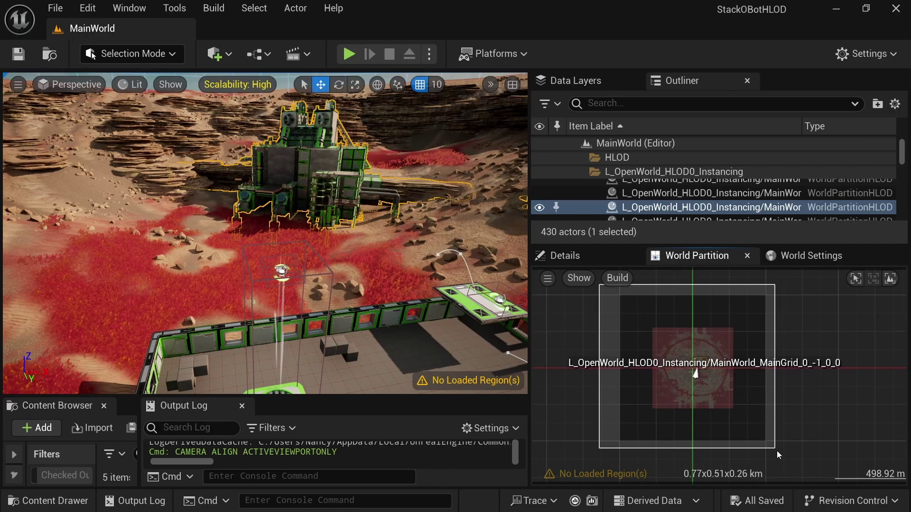
drag(777, 451, 792, 464)
double_click(684, 423)
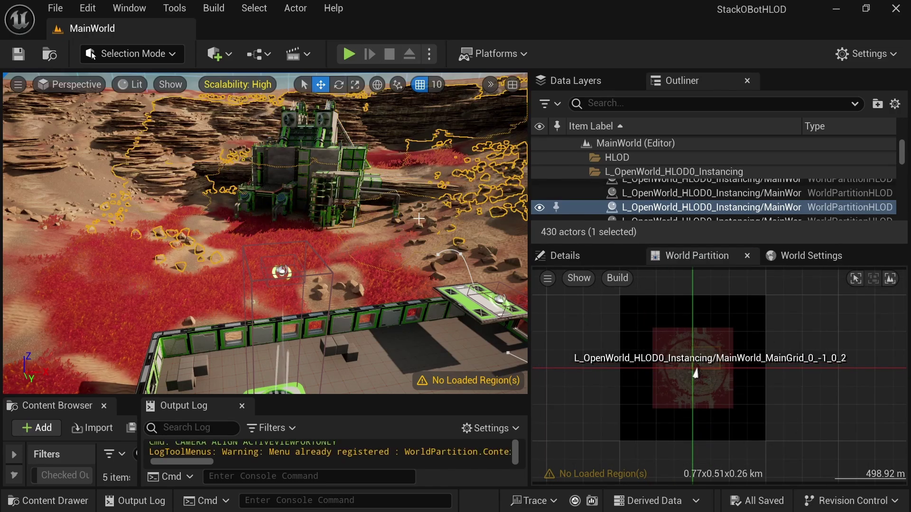
click(599, 195)
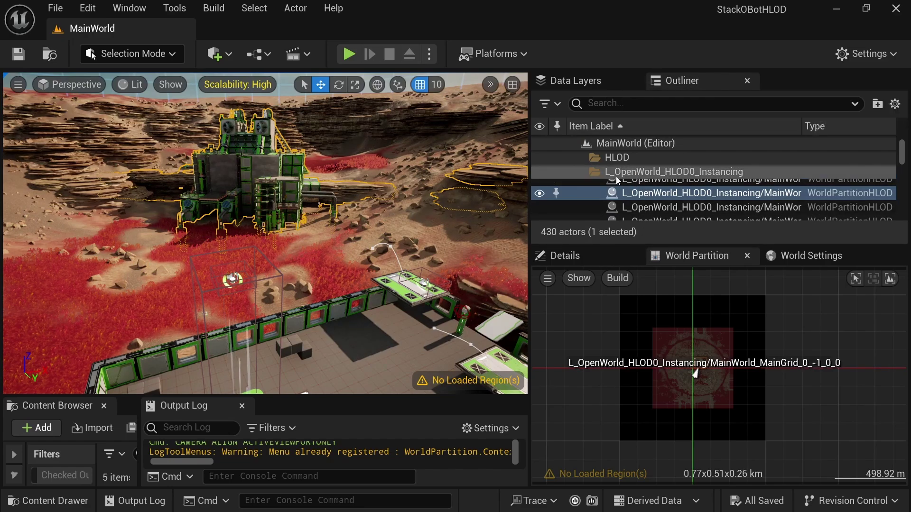
scroll(635, 180, up, 1)
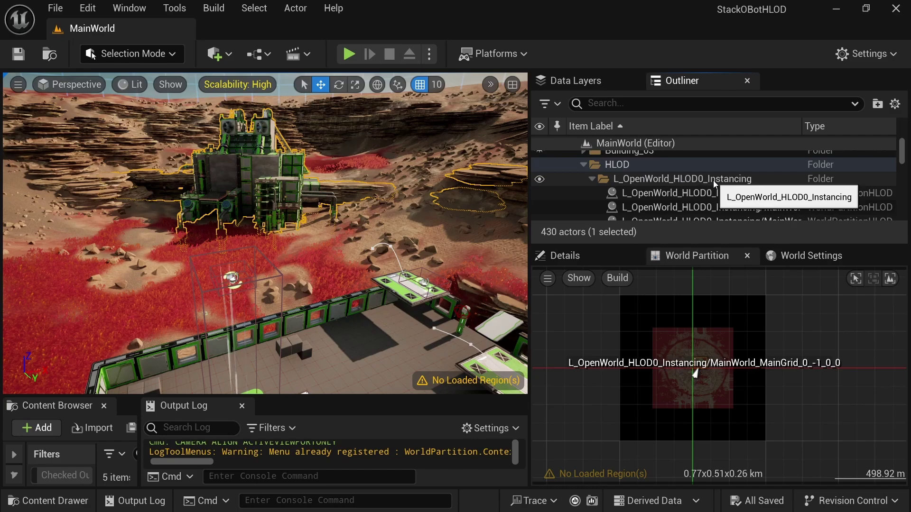
Review the HLODSetups in World Settings and focus the viewport on individual L_OpenWorld_HLOD0_Instancing actors from an enlarged Outliner.
click(802, 256)
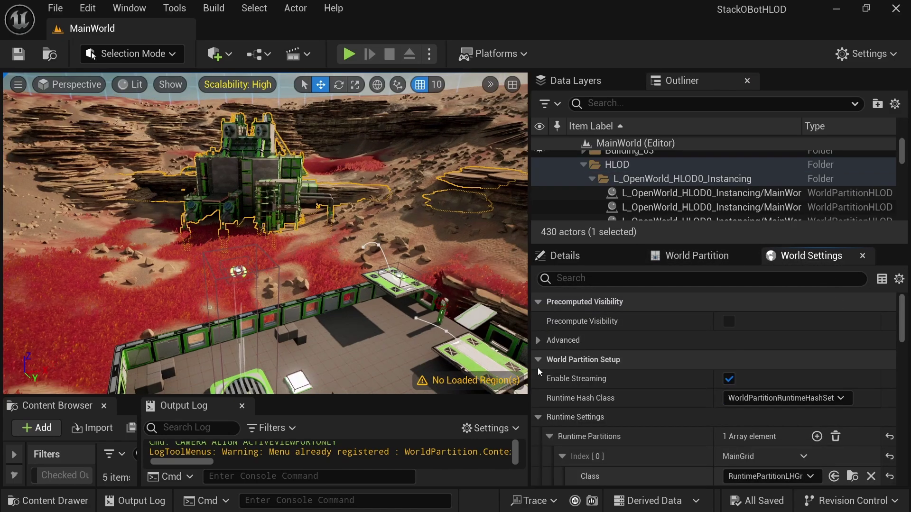
scroll(714, 373, down, 5)
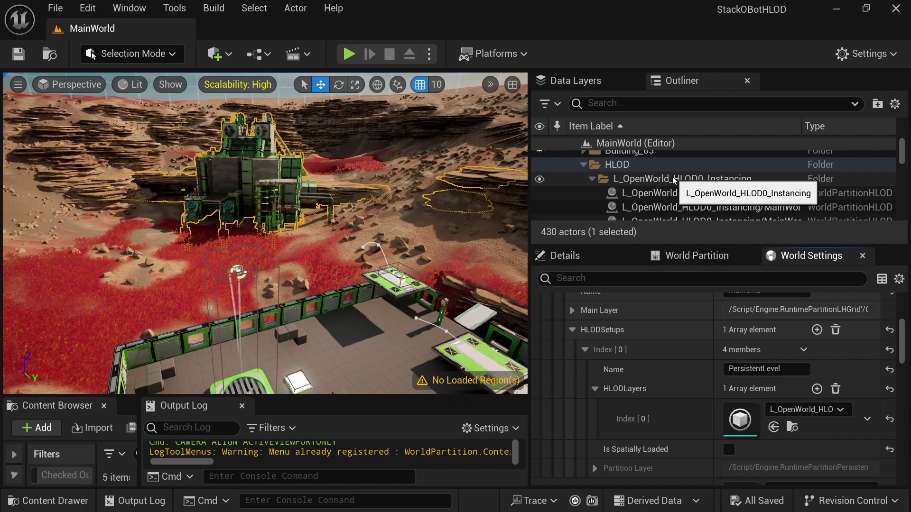
double_click(674, 193)
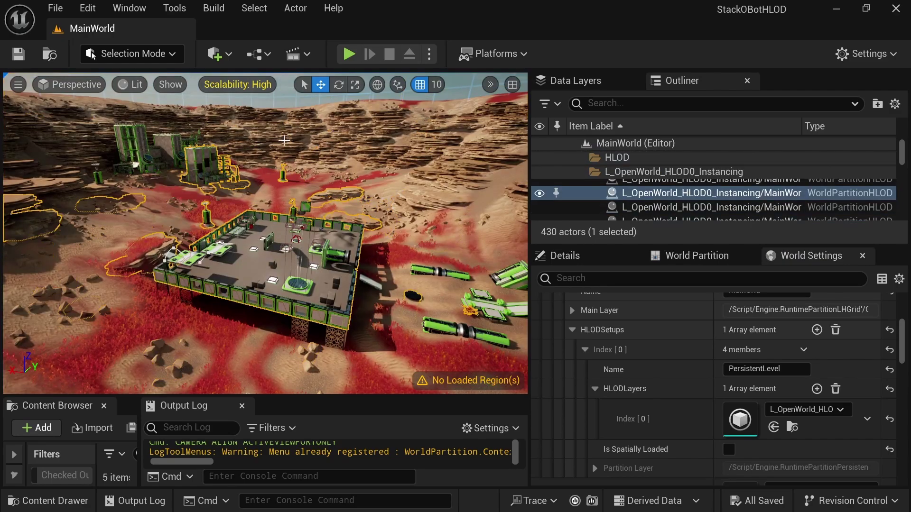
scroll(320, 167, up, 3)
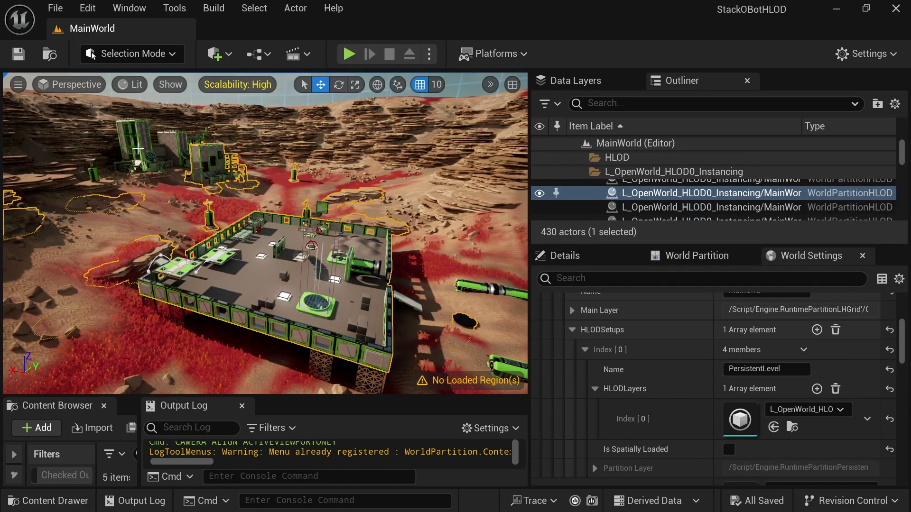
double_click(673, 207)
drag(712, 243, 711, 341)
scroll(642, 218, up, 3)
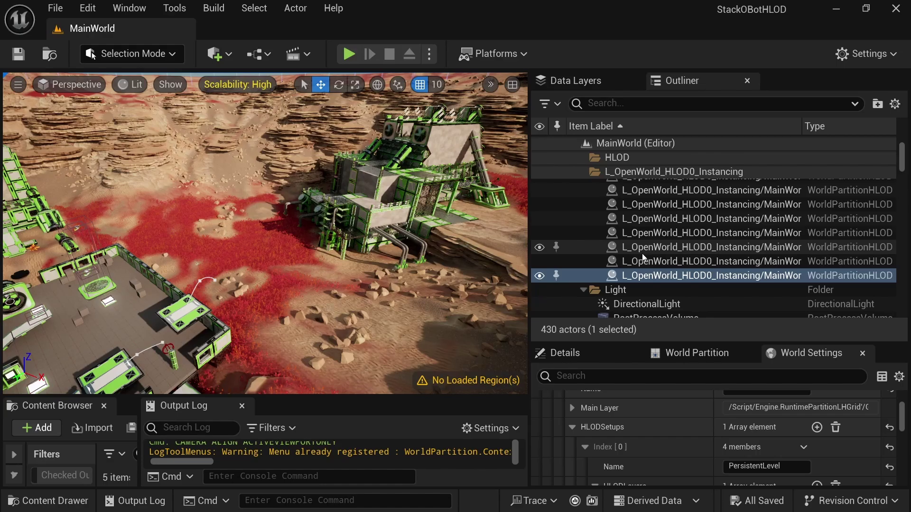
Select one of the chamfer cubes in the testing area and examine its HLOD inclusion settings.
right_drag(292, 226, 260, 204)
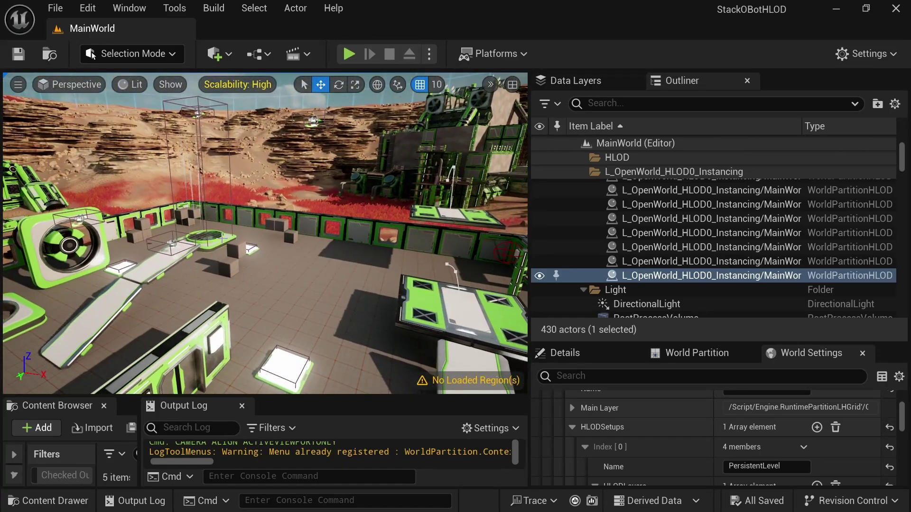
click(291, 234)
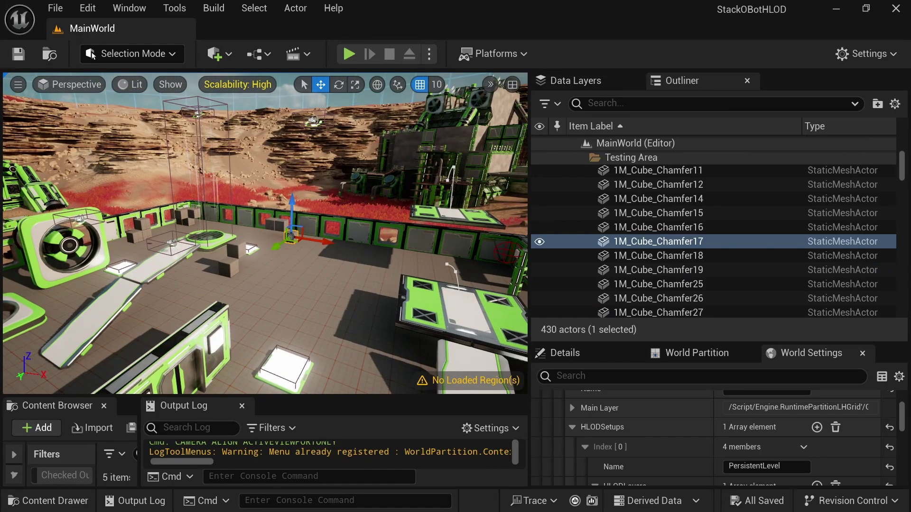
right_drag(290, 233, 303, 280)
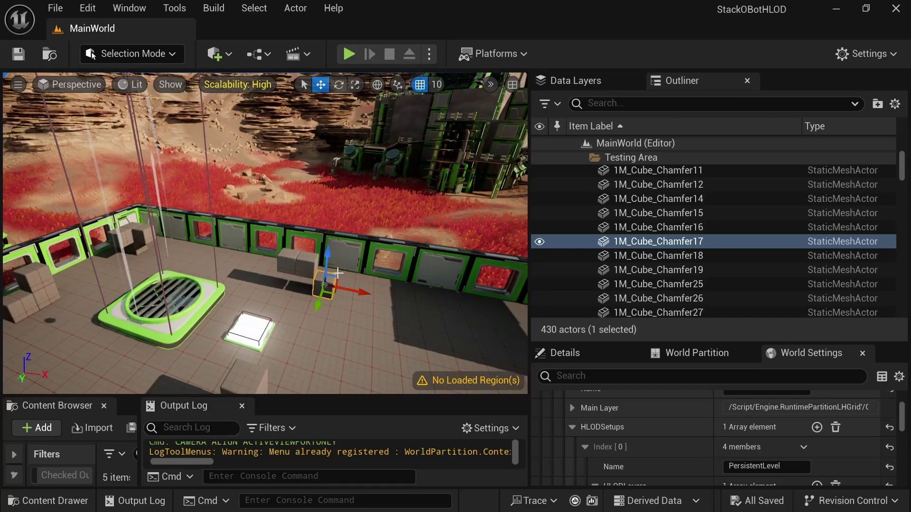
drag(731, 340, 731, 253)
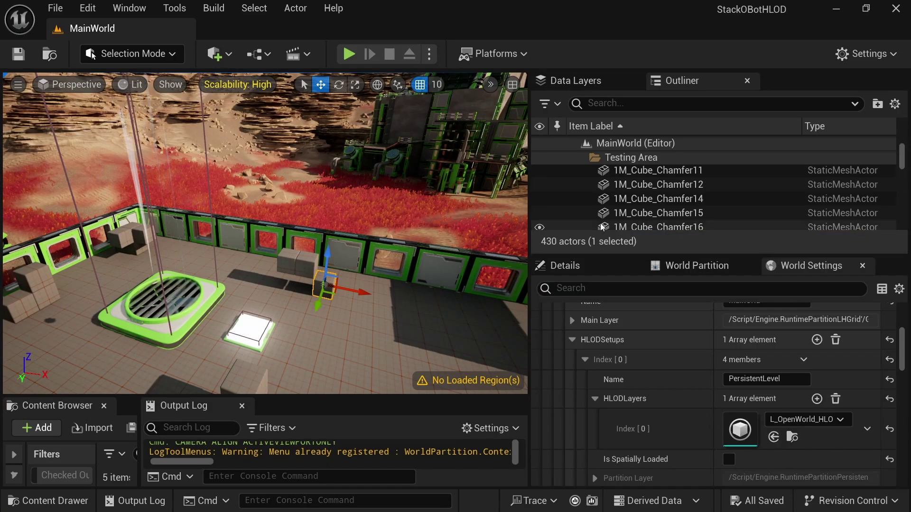
click(578, 267)
scroll(653, 432, up, 1)
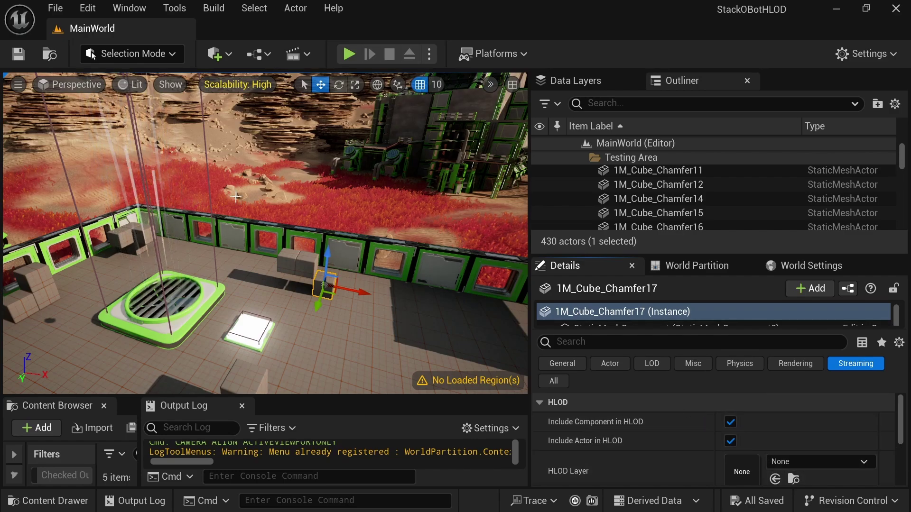
Load the region covering the entire landscape from an area selection on the World Partition map.
right_drag(406, 207, 399, 190)
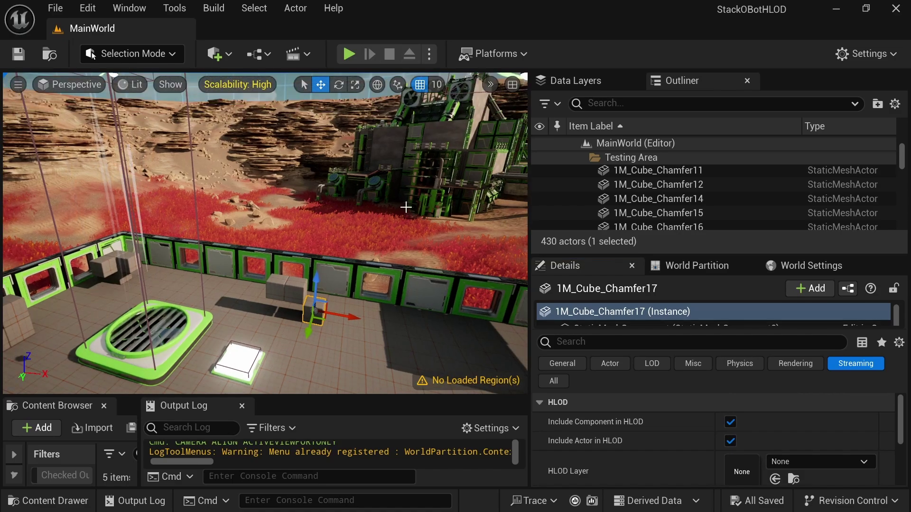
right_drag(432, 229, 244, 266)
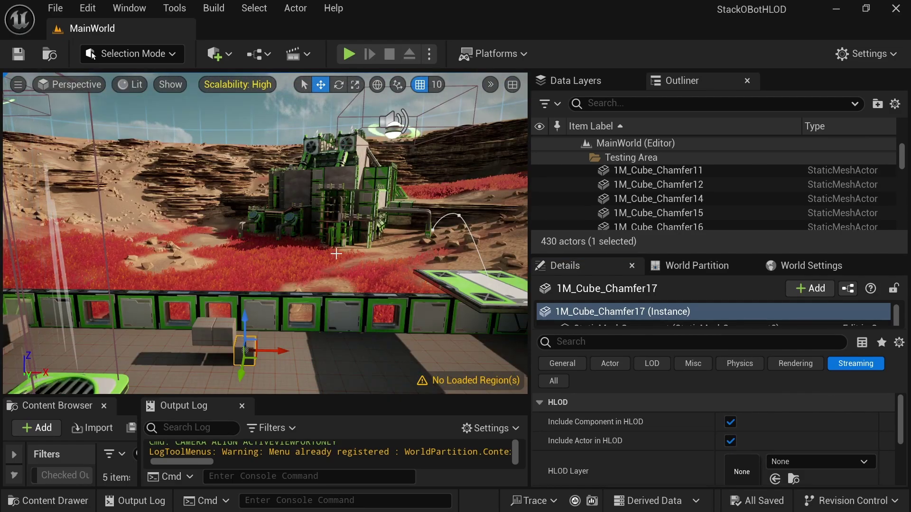
right_drag(244, 265, 349, 226)
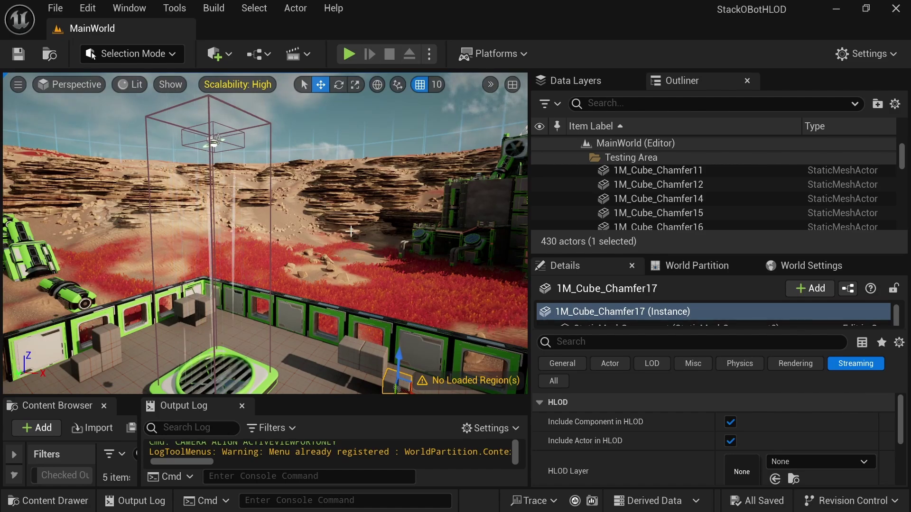
right_drag(357, 236, 181, 235)
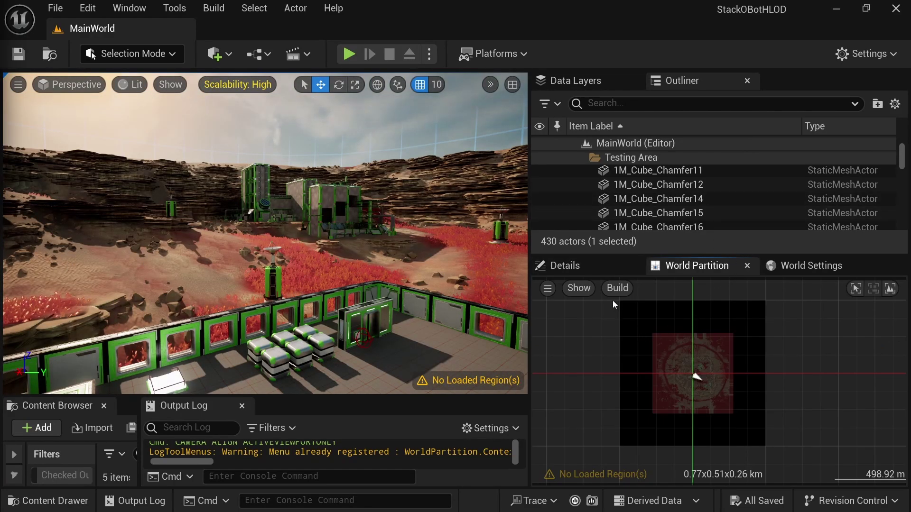
drag(613, 301, 785, 453)
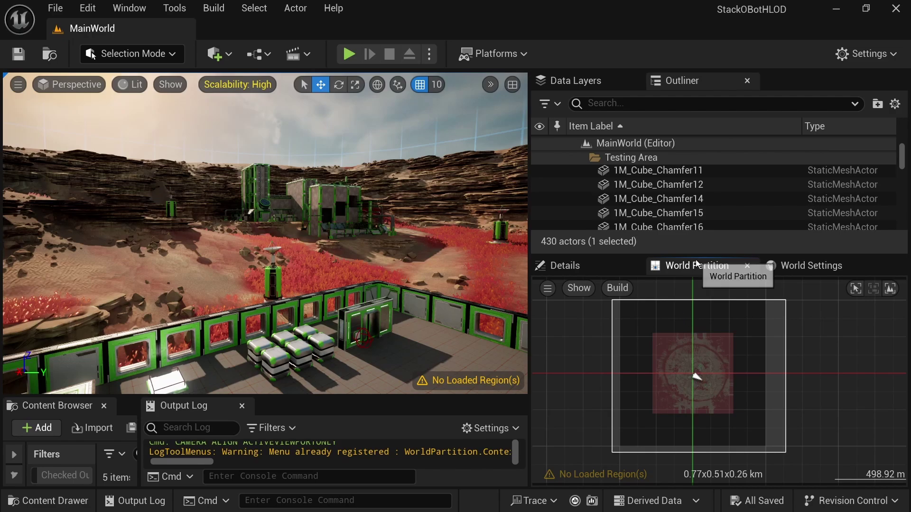
right_click(705, 332)
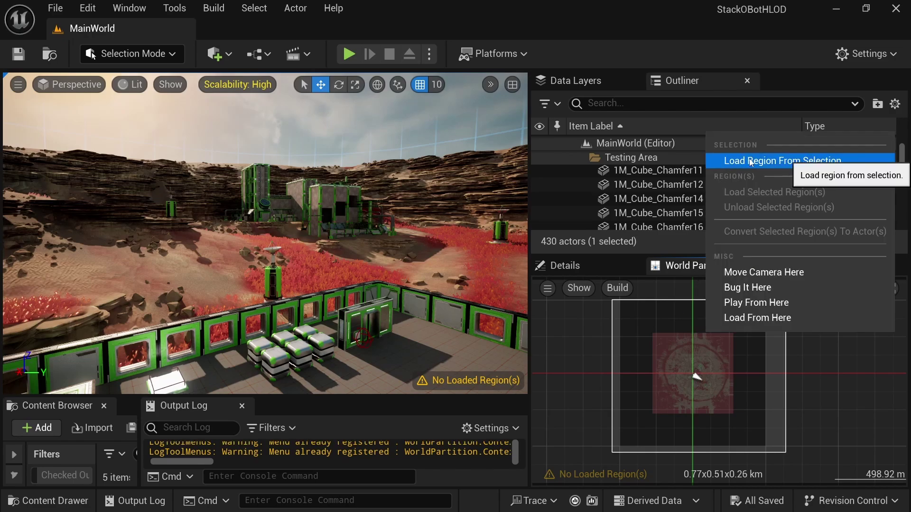
click(733, 161)
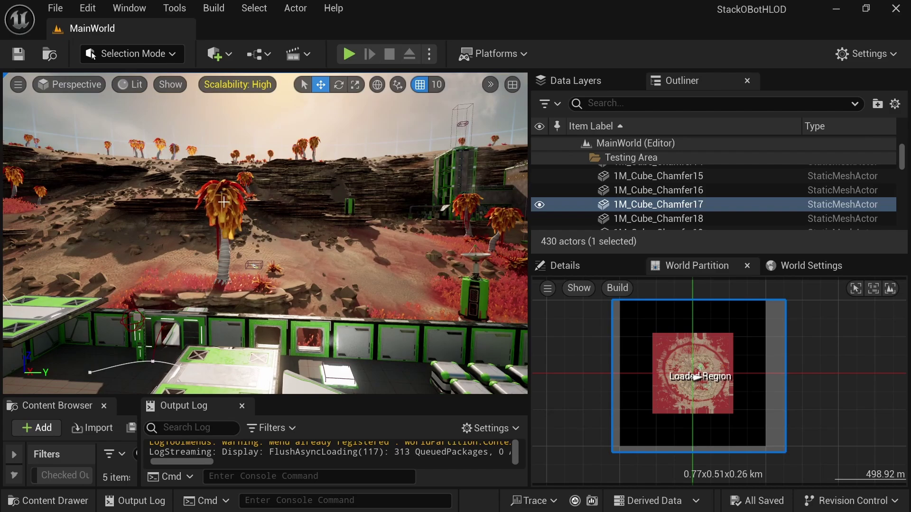
Select a tree's InstancedFoliageActor, focus the view on it, and examine its HLOD streaming settings.
click(228, 214)
double_click(668, 176)
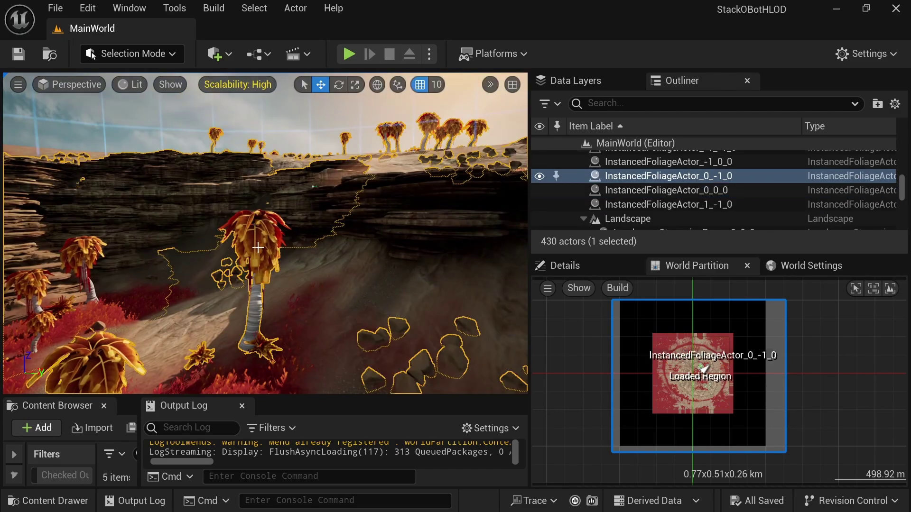
click(565, 265)
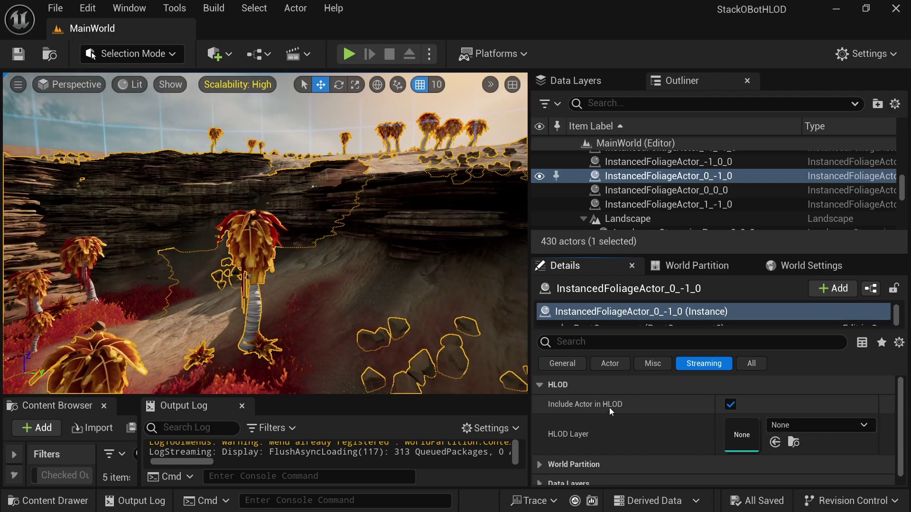
In Foliage mode, enable Include in HLOD for both SM_Bush_FoliageType and SM_Tree_FoliageType.
click(149, 54)
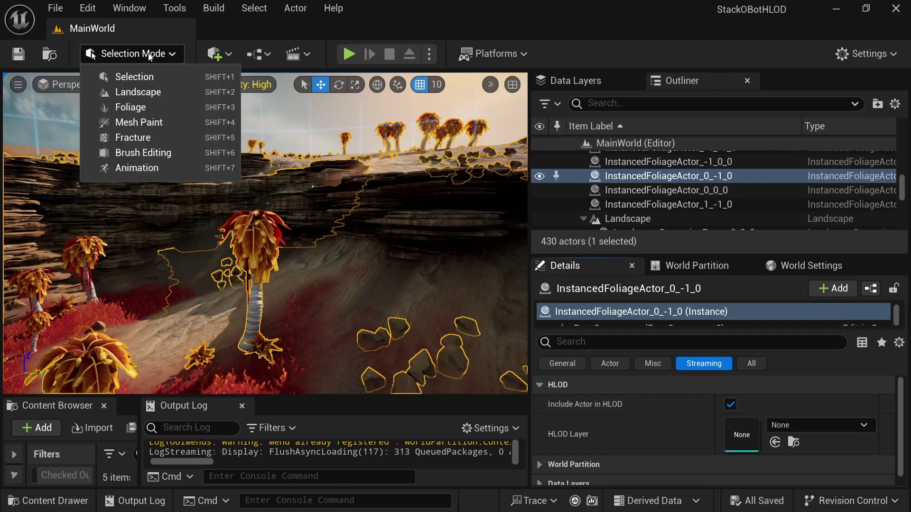
click(128, 108)
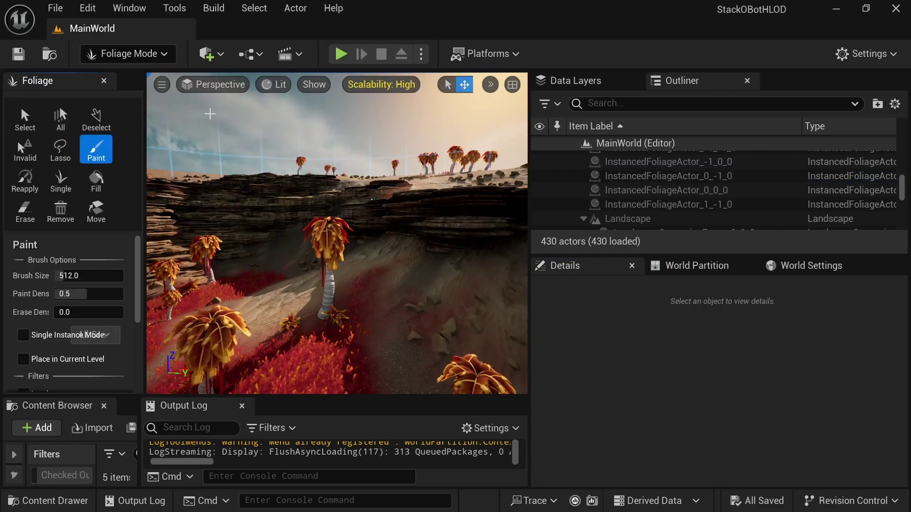
click(25, 120)
click(202, 252)
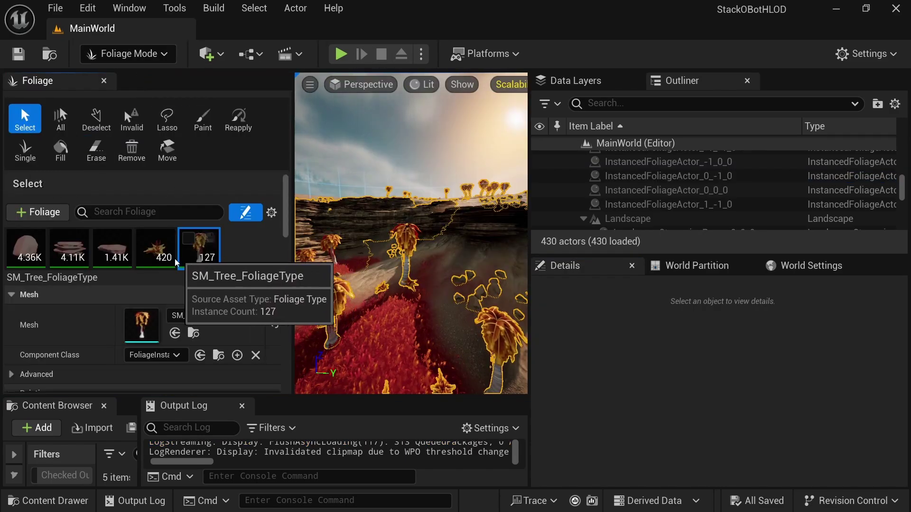
click(169, 254)
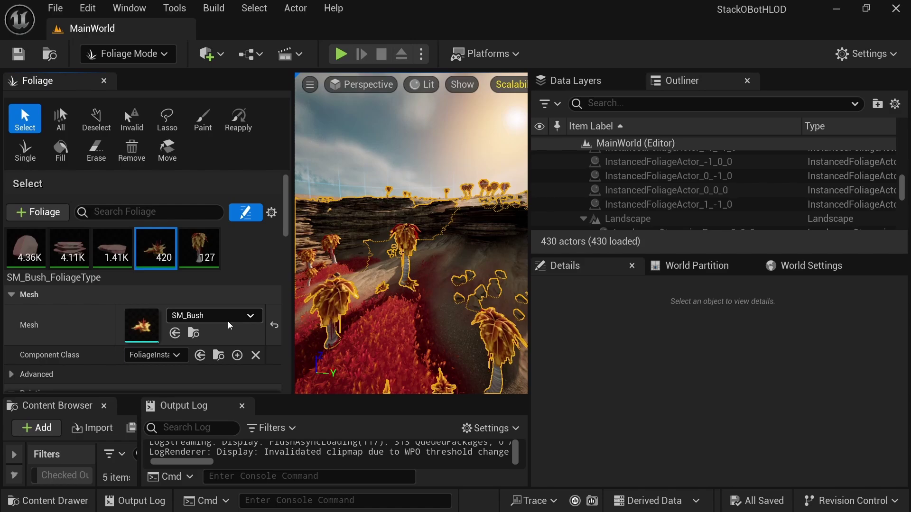
ctrl+click(199, 248)
scroll(95, 255, down, 5)
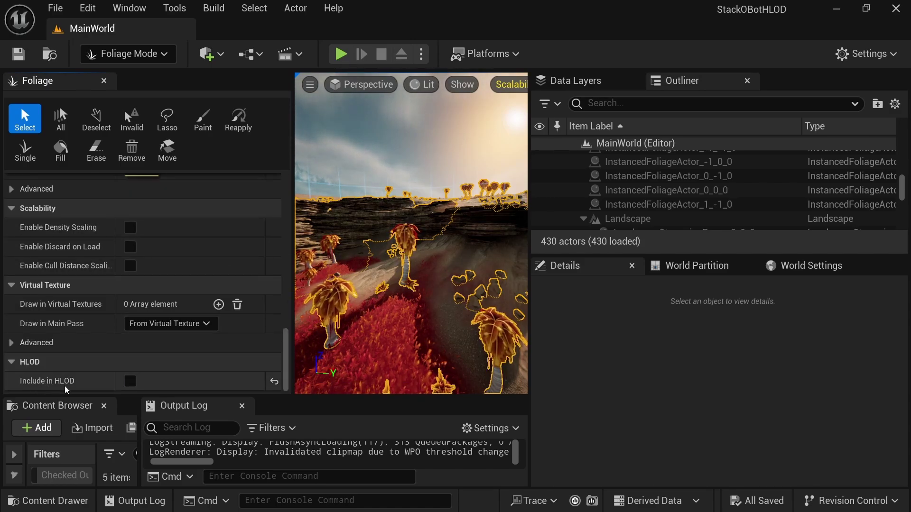
click(130, 381)
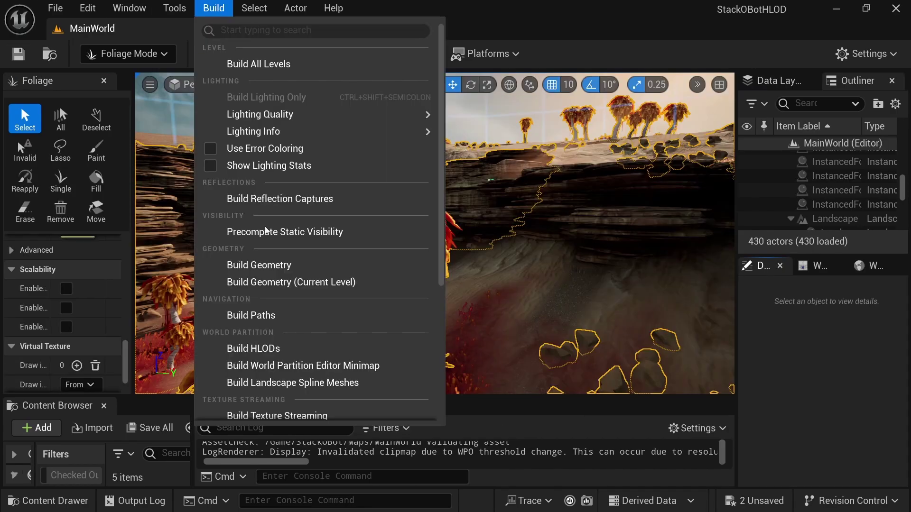
Rebuild the world's HLODs with the foliage changes included.
click(265, 349)
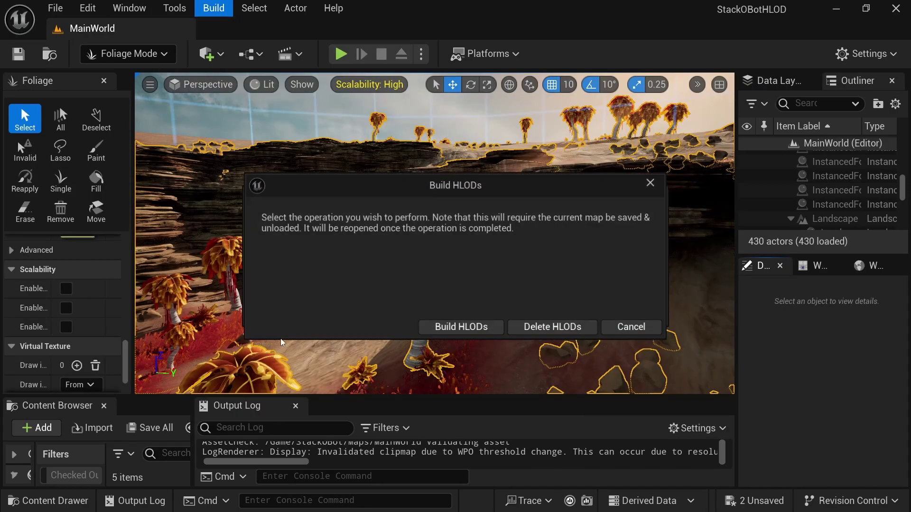
click(451, 333)
click(545, 423)
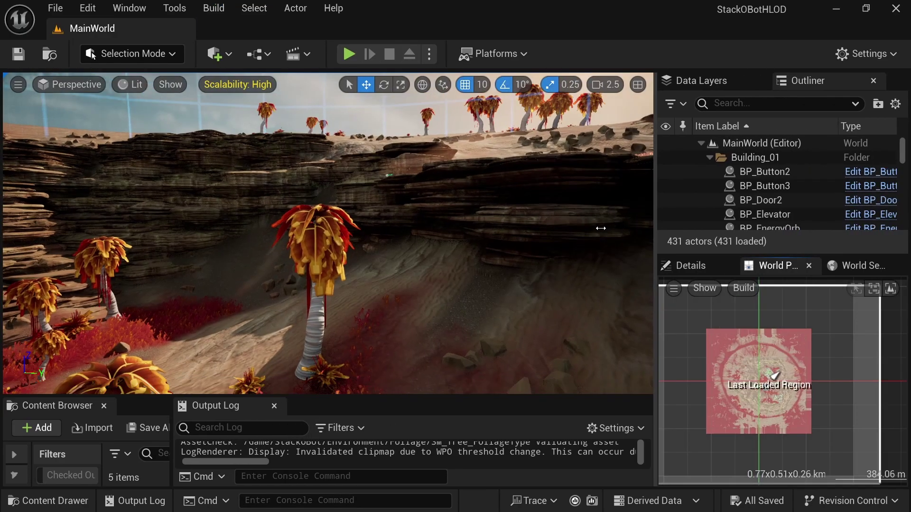
Widen the side panels and unload the last loaded region on the World Partition map.
drag(601, 229, 598, 228)
right_click(710, 339)
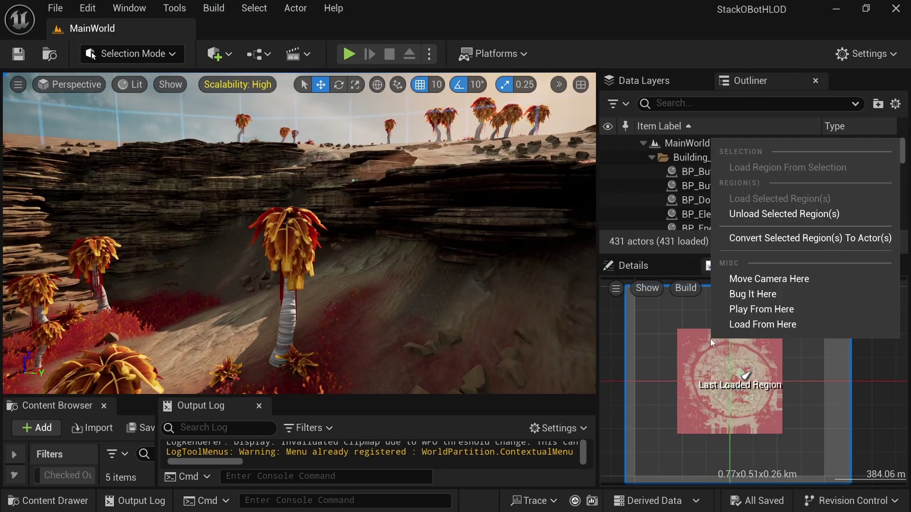
click(783, 214)
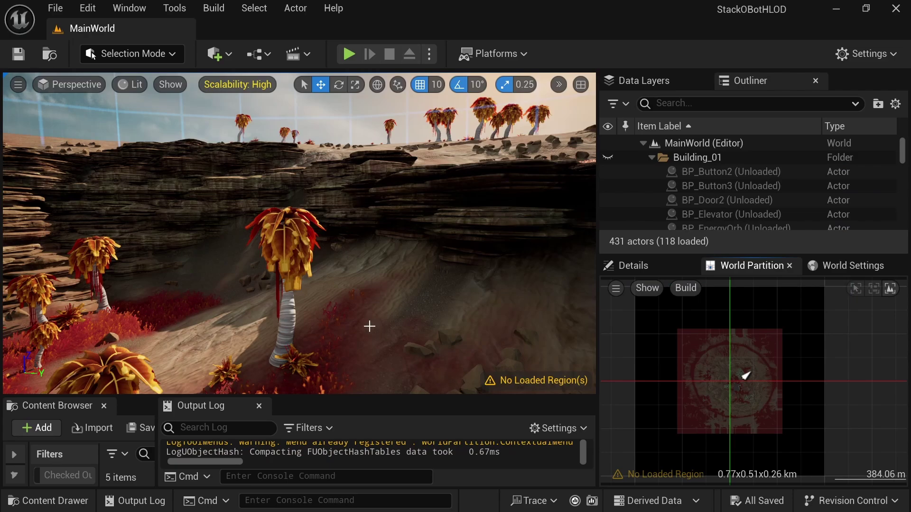
Inspect the foliage in the unloaded area and focus on an L_OpenWorld_HLOD0_Instancing actor from the map to check its details.
mouse_move(339, 240)
mouse_down()
mouse_move(337, 166)
mouse_move(342, 240)
mouse_up()
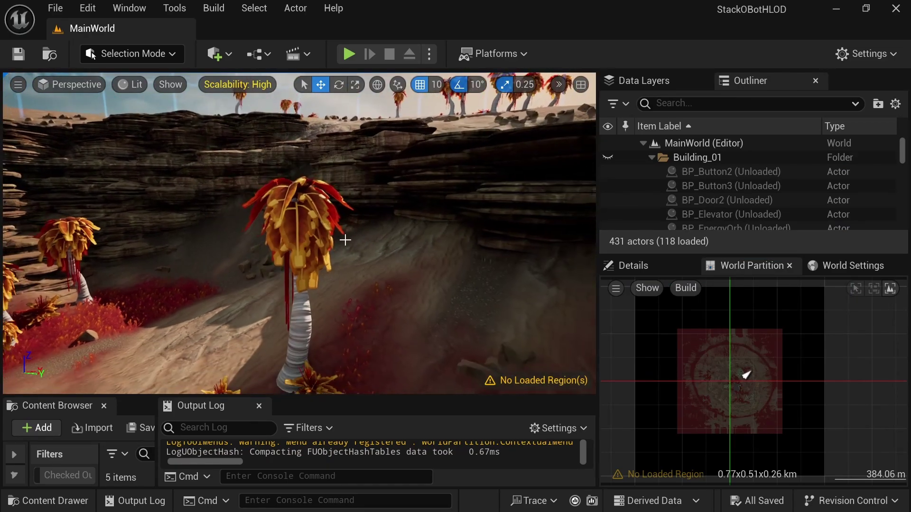
drag(341, 370, 299, 257)
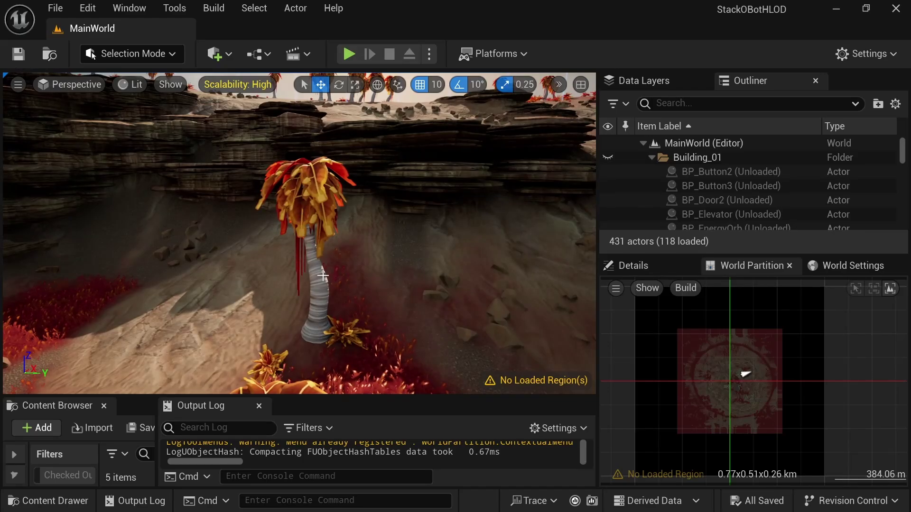
double_click(735, 375)
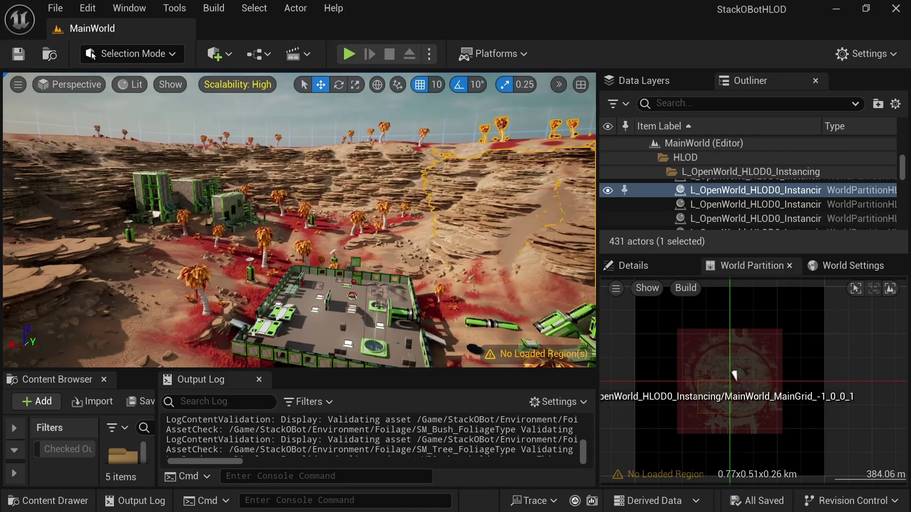
click(633, 266)
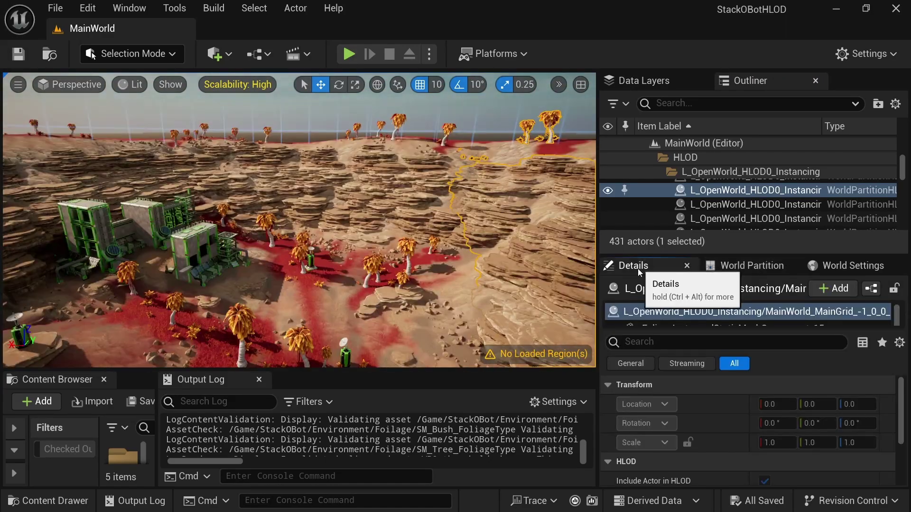
drag(617, 255, 617, 219)
click(742, 231)
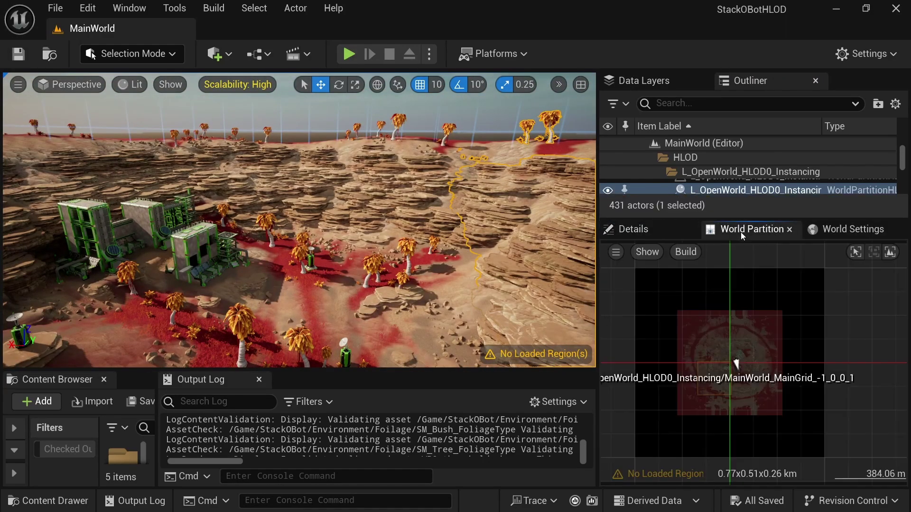
Enable Show Grid Preview in the Main Layer of the MainGrid runtime partition and examine the grid from above.
click(864, 230)
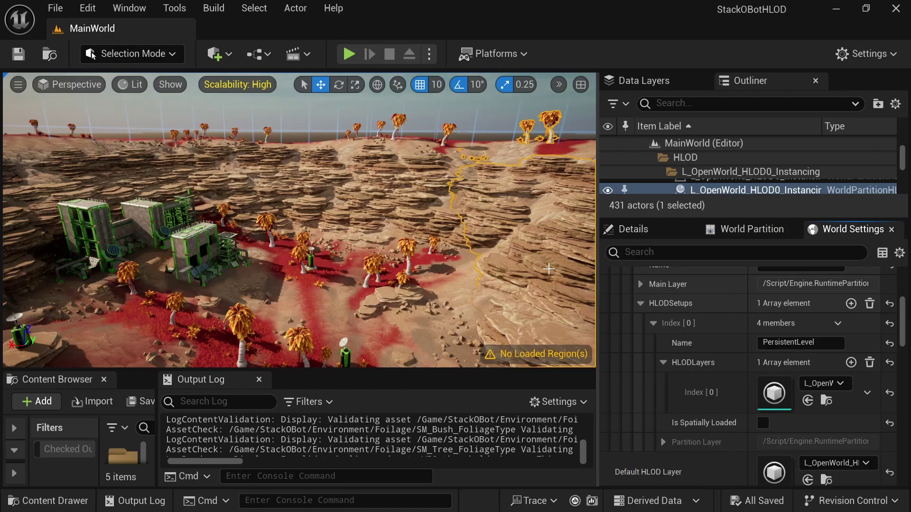
drag(600, 258, 506, 258)
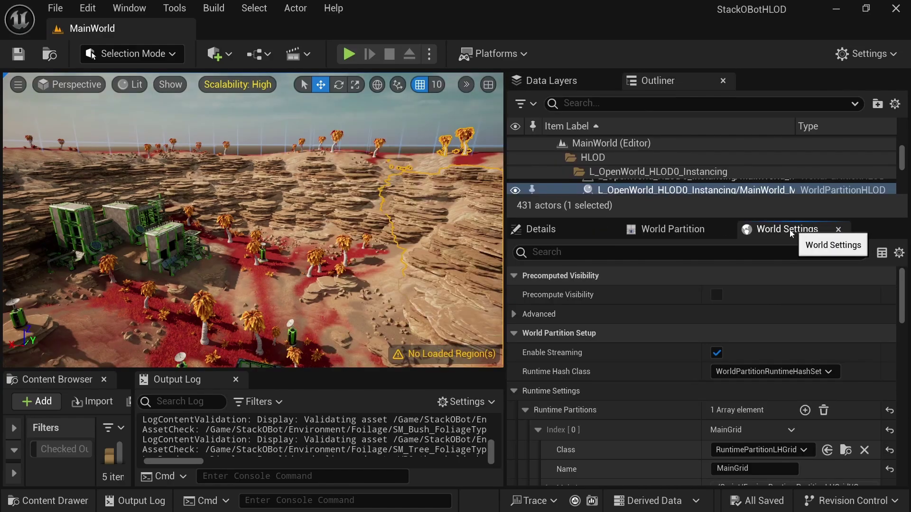
scroll(569, 332, down, 5)
scroll(574, 297, up, 1)
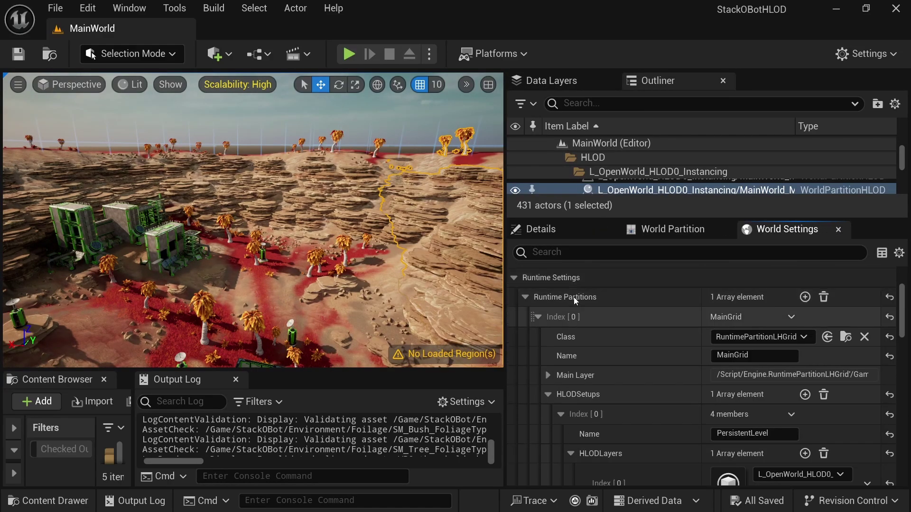
click(547, 375)
scroll(599, 366, down, 1)
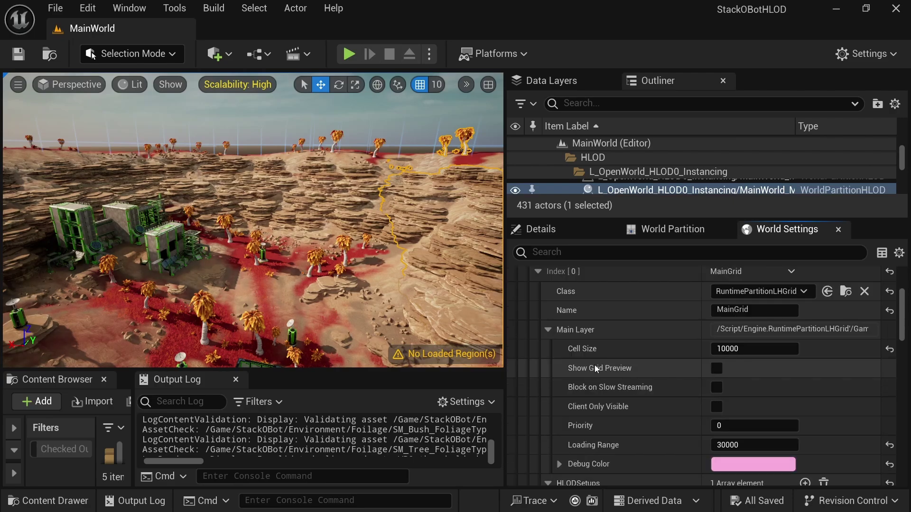
click(717, 368)
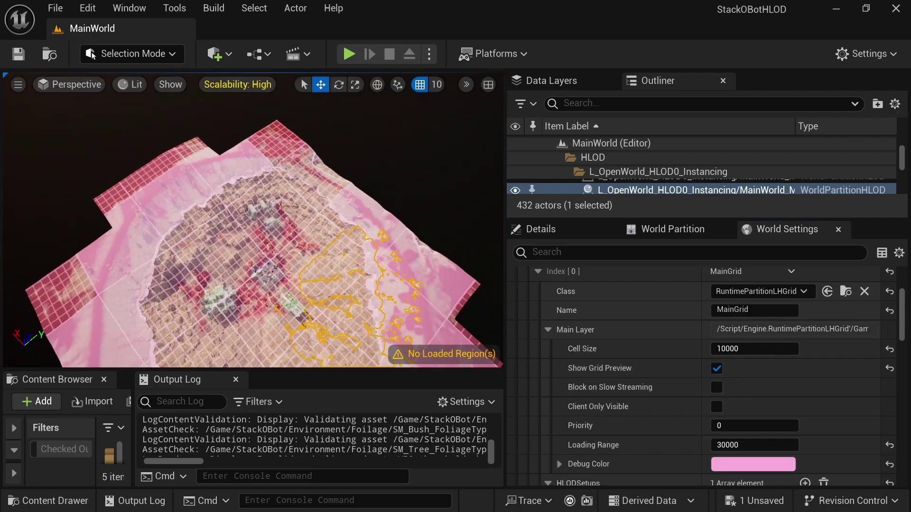
right_drag(242, 242, 242, 267)
key(w)
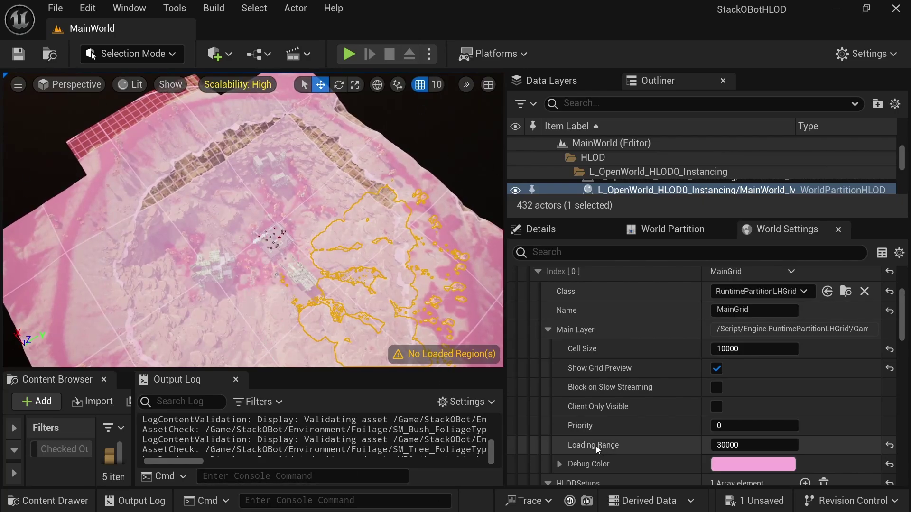
Set the Loading Range of the MainGrid Main Layer to 20000, twice the 10000 cell size.
click(755, 349)
text(10000)
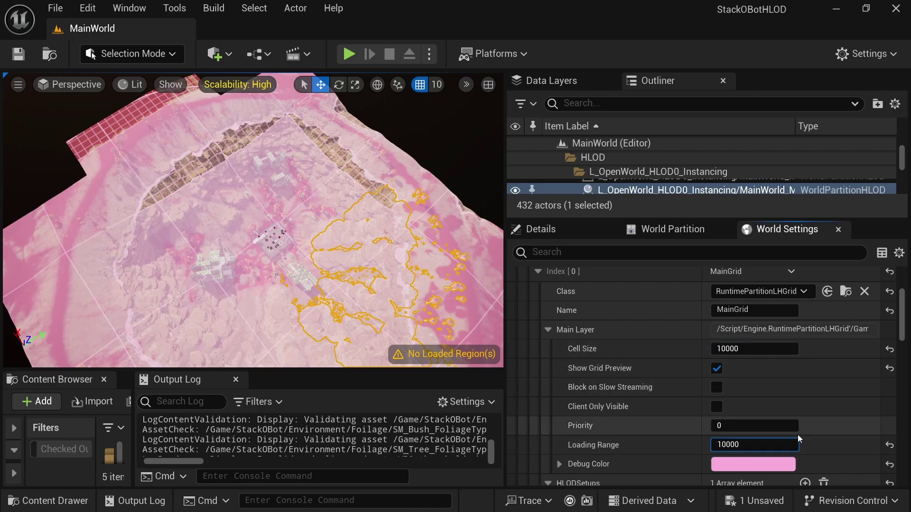
text(*2)
key(Return)
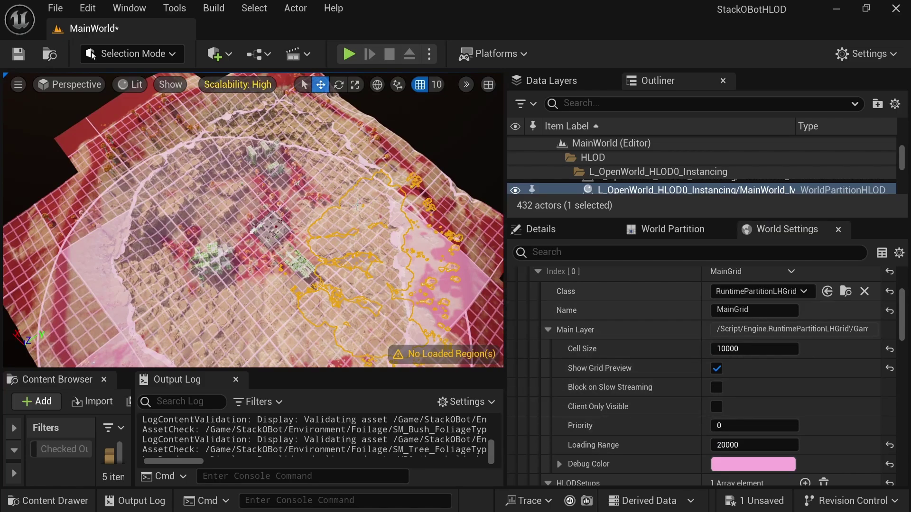
Examine the streaming grid preview around the testing area and neighbouring buildings, and turn off Show Grid Preview.
right_drag(342, 247, 239, 107)
key(w)
key(w)
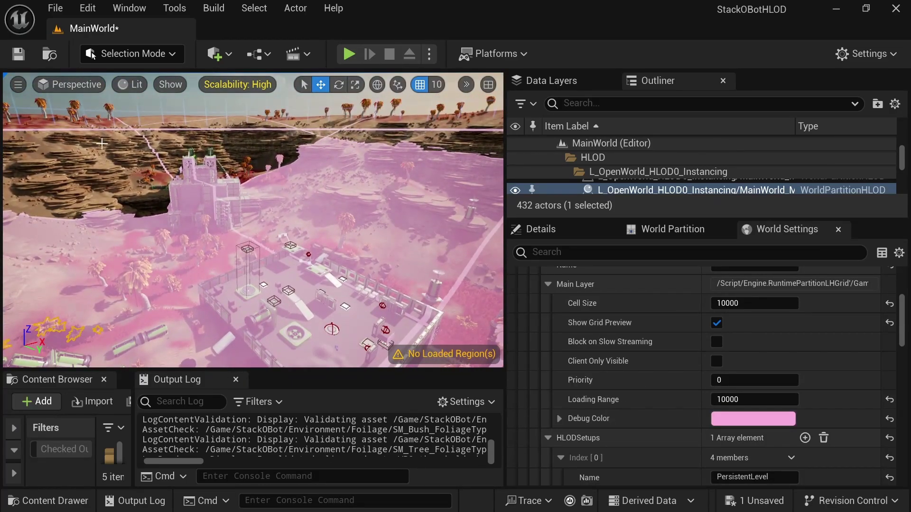
key(w)
mouse_move(101, 144)
right_down()
mouse_move(106, 126)
mouse_move(111, 138)
right_up()
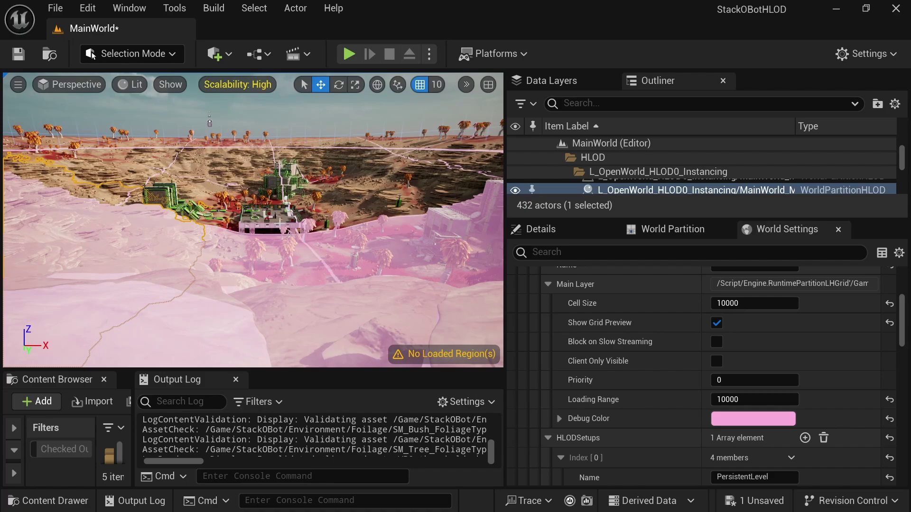
right_drag(371, 261, 413, 291)
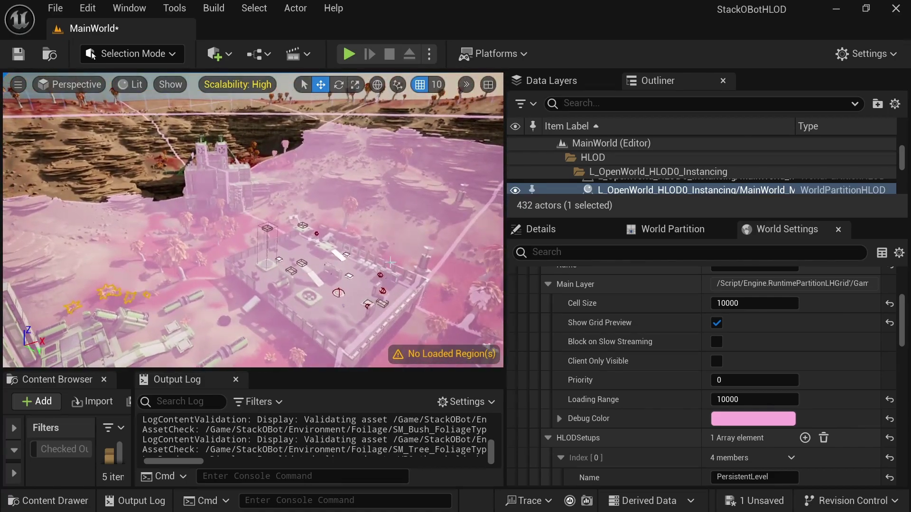
click(717, 323)
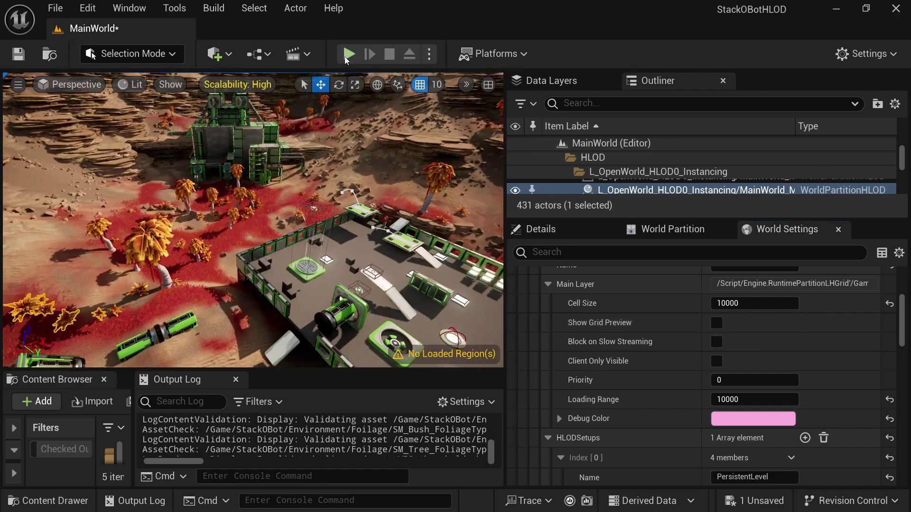
Play the level in the editor and toggle HLOD coloration with the console command show HLODColoration.
click(348, 53)
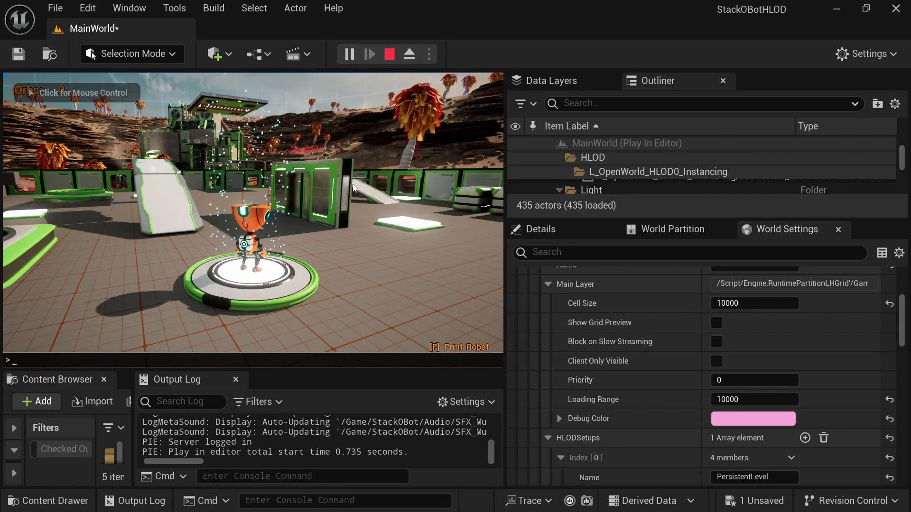
text(HLOD)
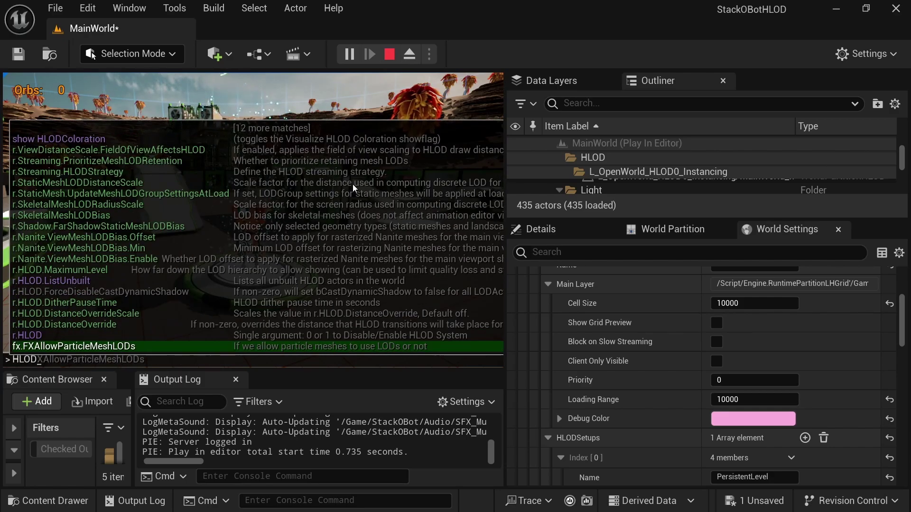
key(Up)
key(Up)
key(Up)
key(Up)
key(Up)
key(Up)
key(Up)
key(Up)
key(Up)
key(Up)
key(Up)
key(Up)
key(Up)
key(Up)
key(Up)
key(Up)
key(Up)
key(Up)
key(Up)
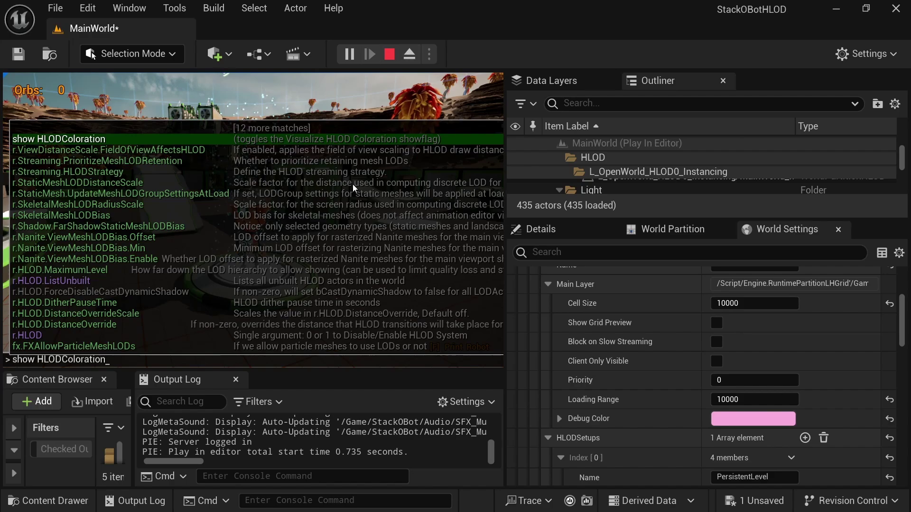
text(1)
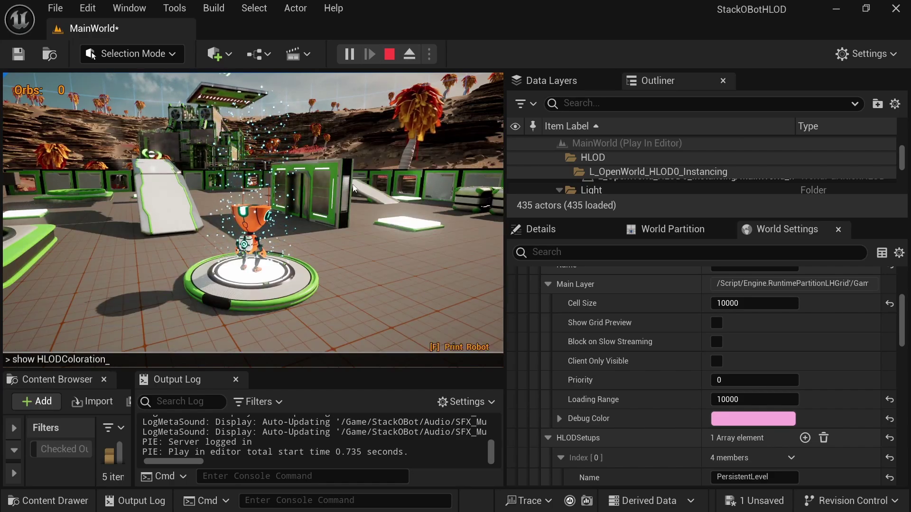
key(Return)
key(grave)
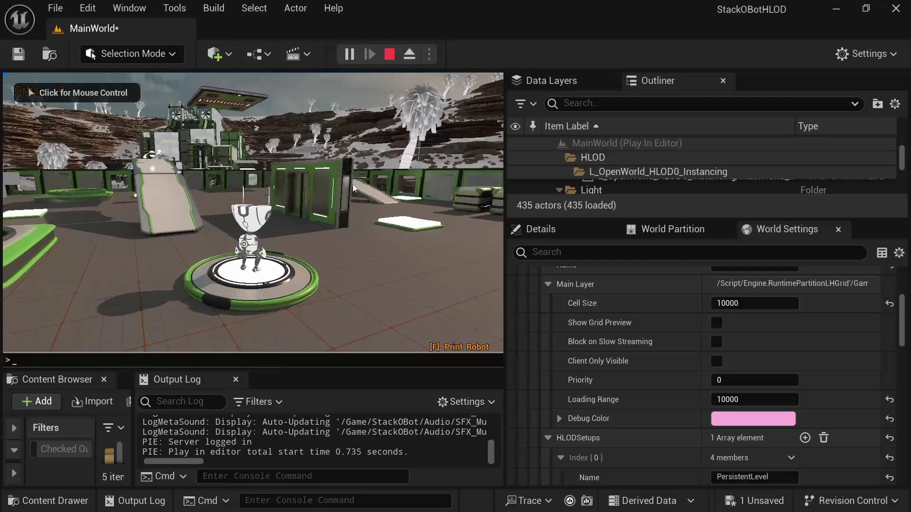
key(Up)
key(Return)
key(grave)
key(Up)
key(Return)
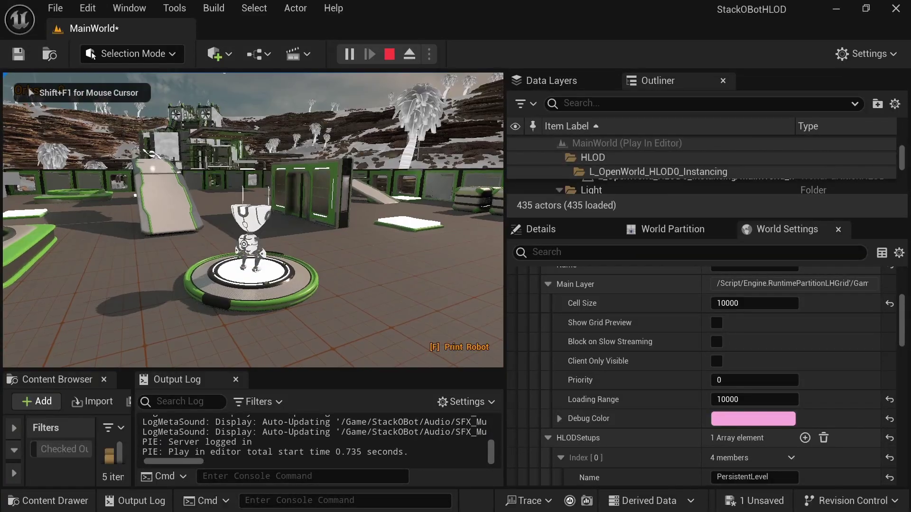
Move the robot away from the testing area to inspect which distant objects are colored as HLODs, and end the play session.
key(w)
key(w)
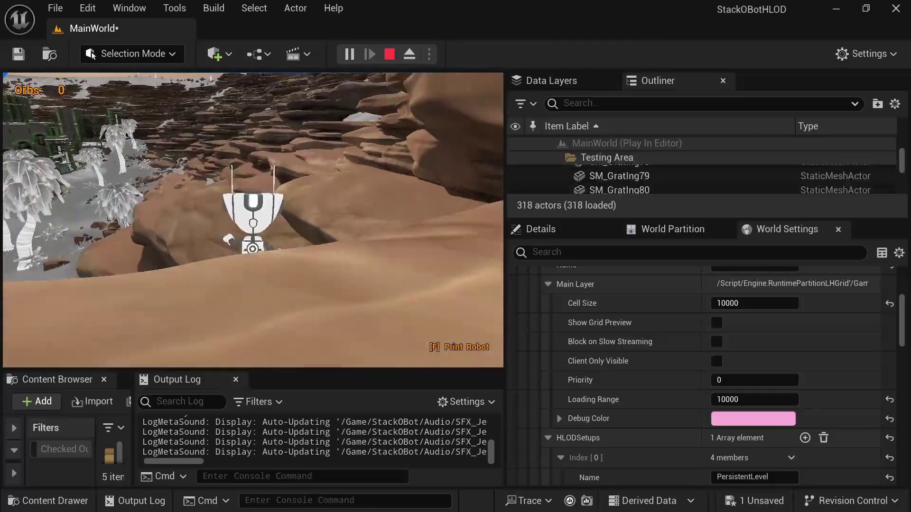
key(w)
key(w)
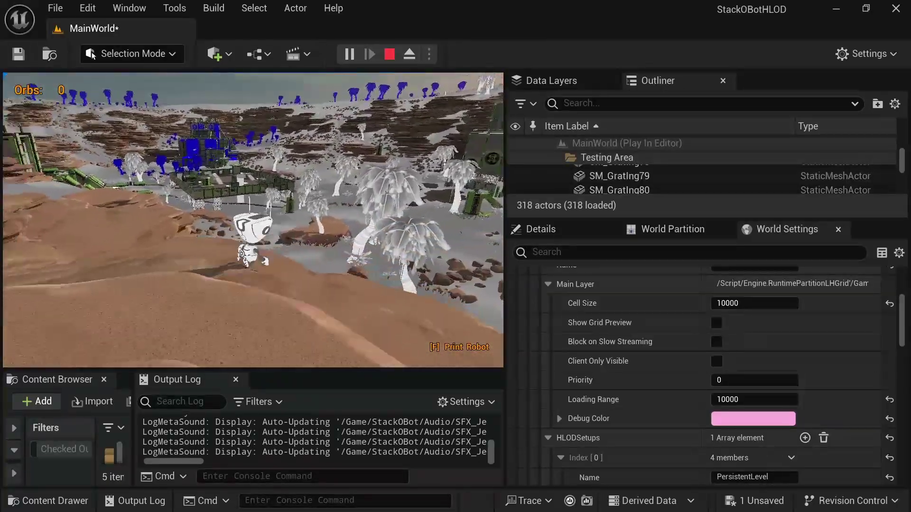
key(s)
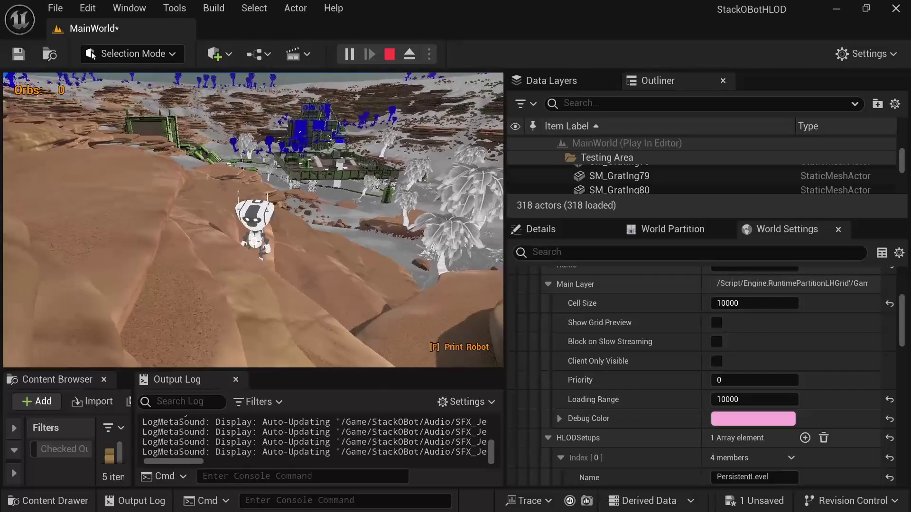
key(Escape)
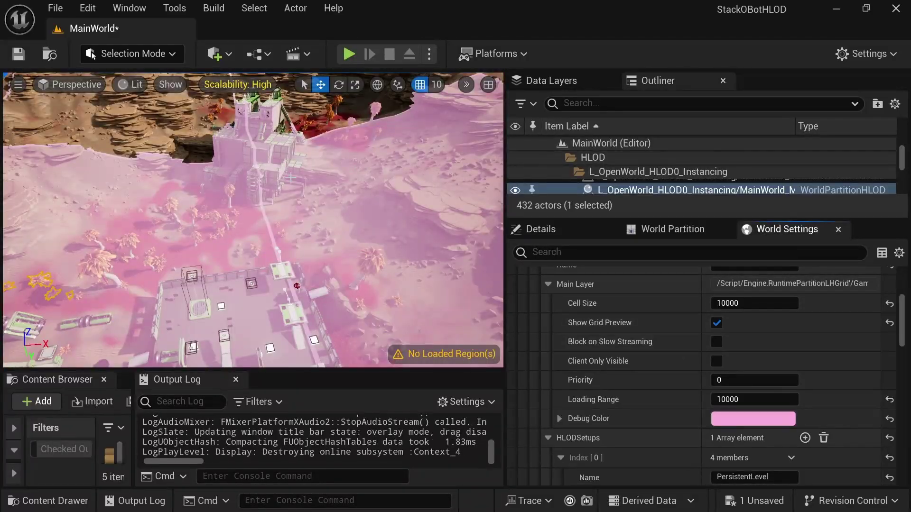
Set the Main Layer's Loading Range to 5000 and Cell Size to 7000, and save the level.
click(754, 399)
text(5000)
key(Return)
click(754, 303)
text(7000)
key(Return)
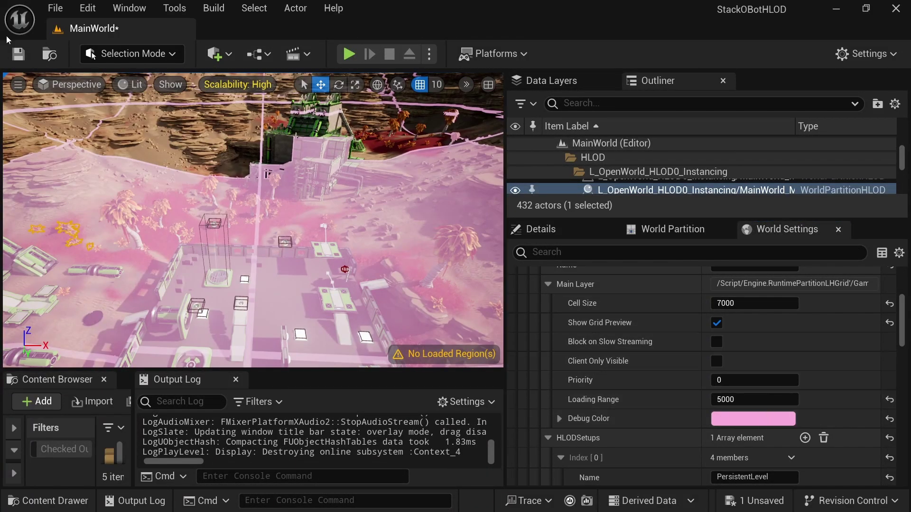
click(18, 54)
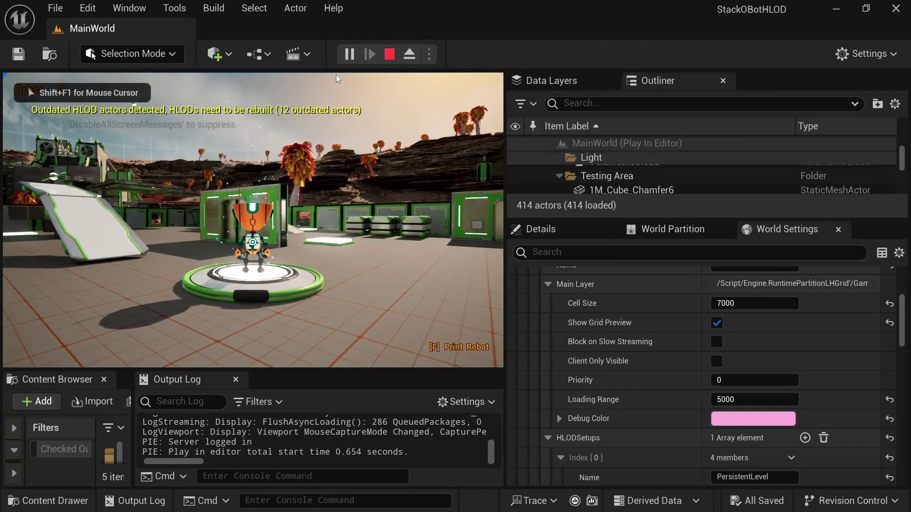
key(grave)
key(Up)
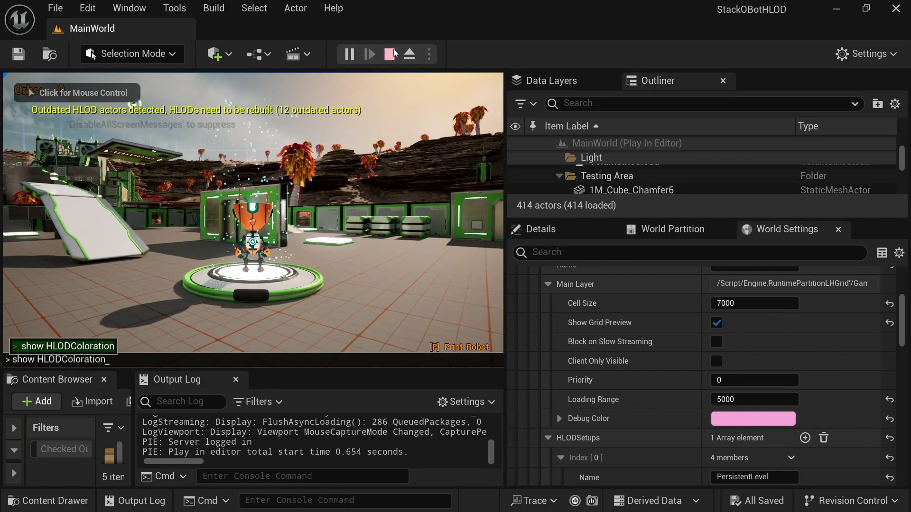
click(389, 54)
Rebuild the world's HLODs for the new grid settings.
click(213, 8)
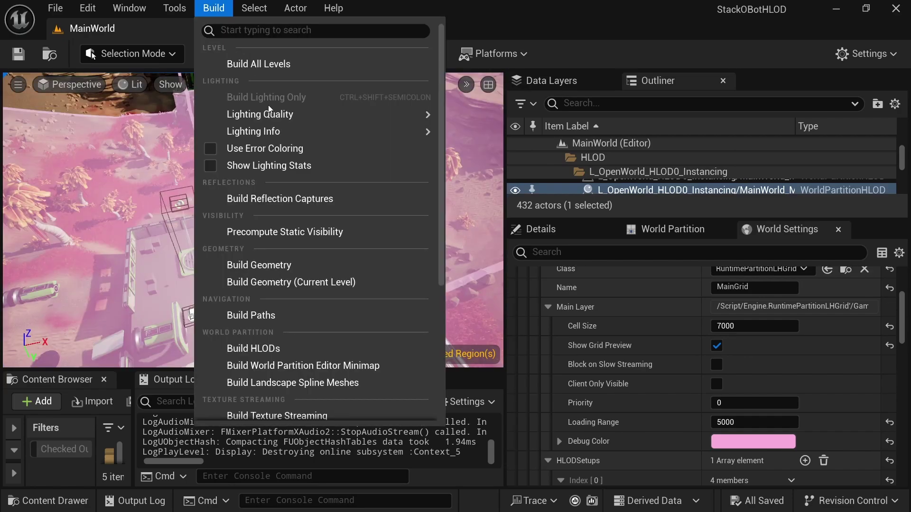
click(257, 350)
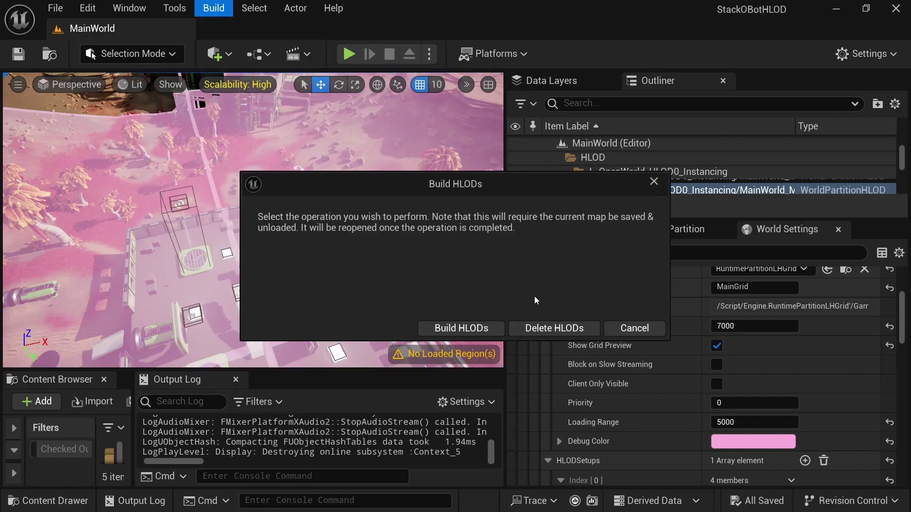
click(467, 327)
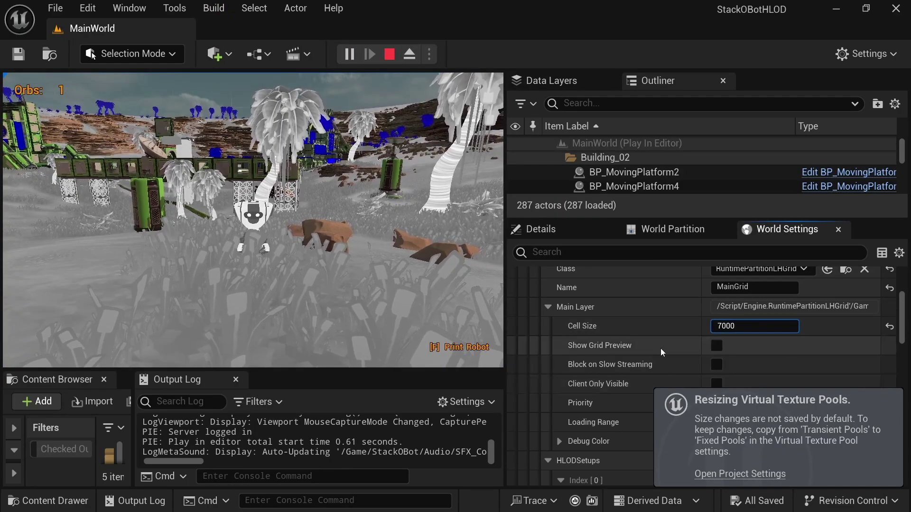
Review the grid settings and run the robot through the HLOD-colored level to check streaming, and end the play session.
click(743, 331)
scroll(591, 350, down, 2)
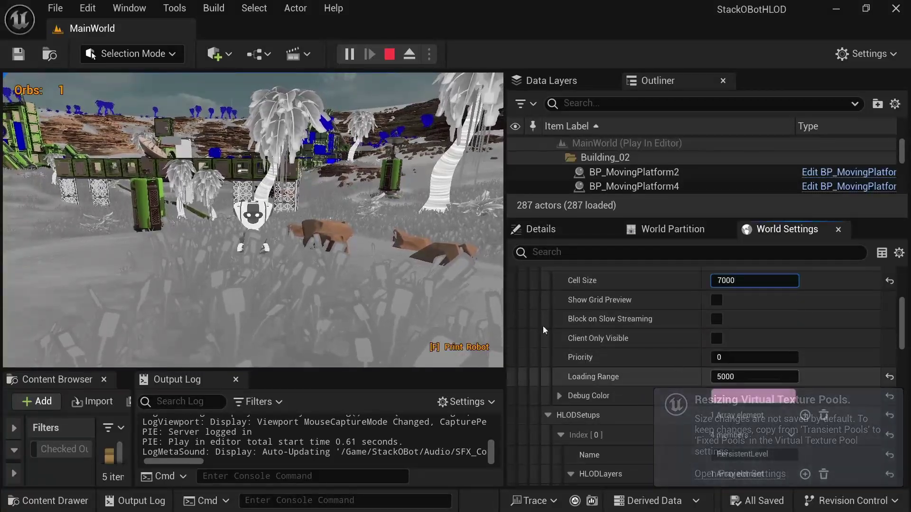
click(484, 314)
key(s)
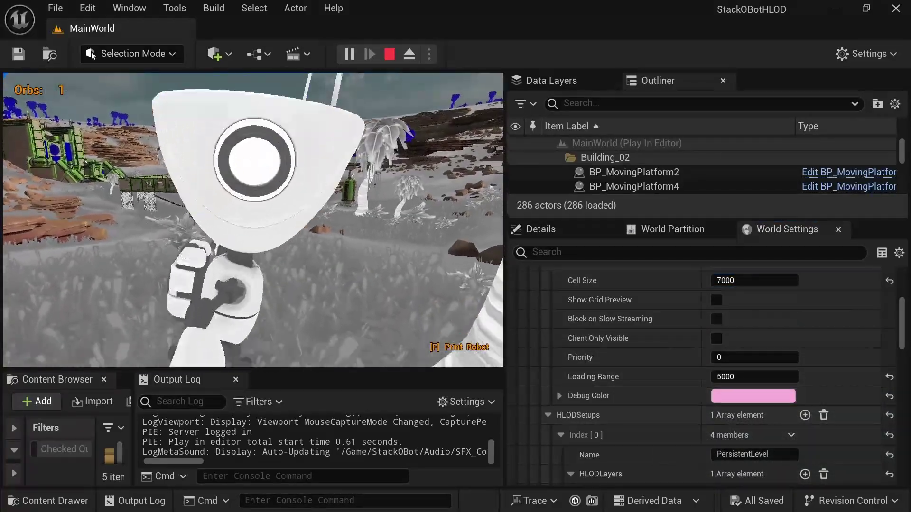
key(w)
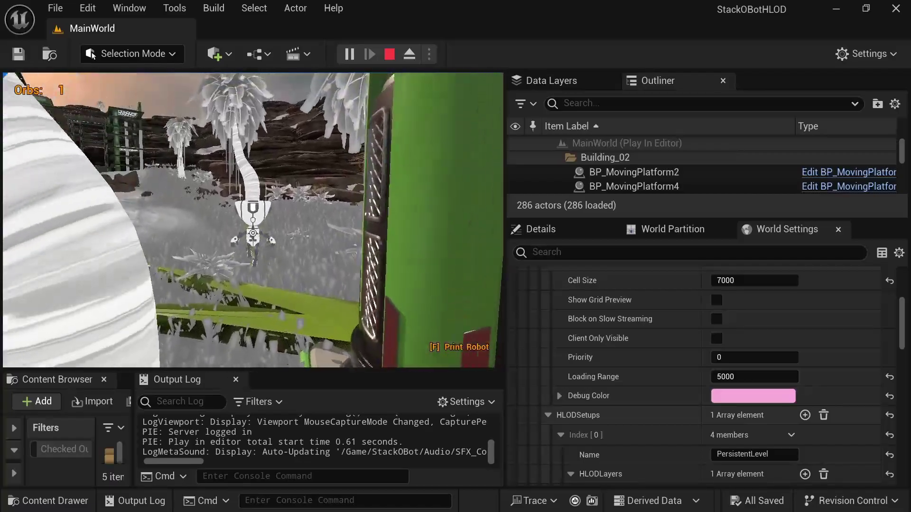
key(w)
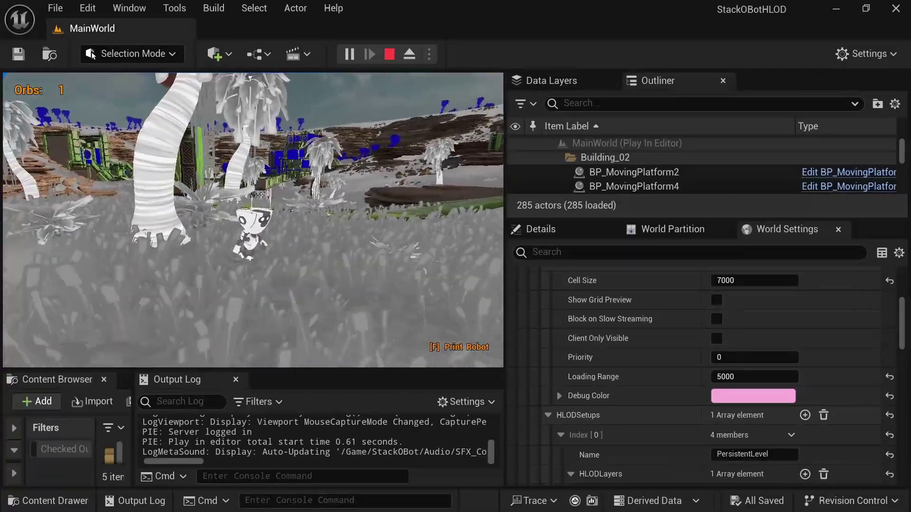
key(w)
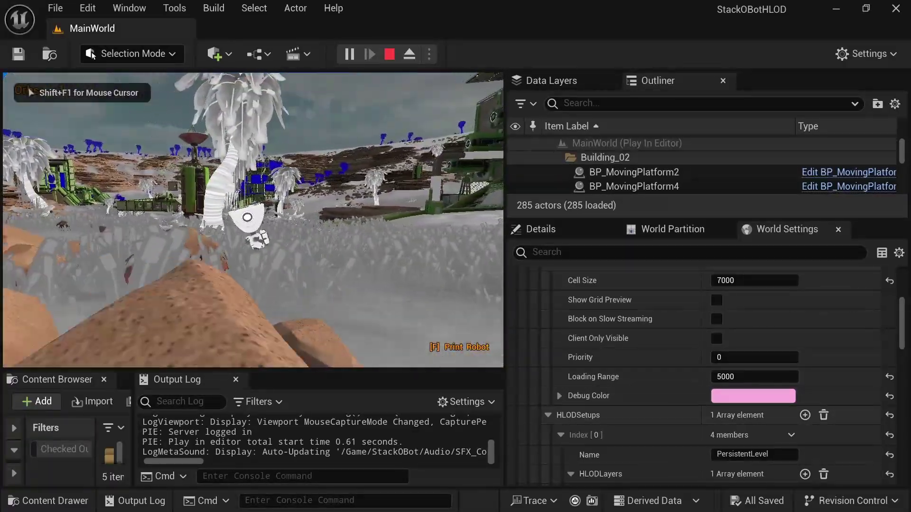
key(w)
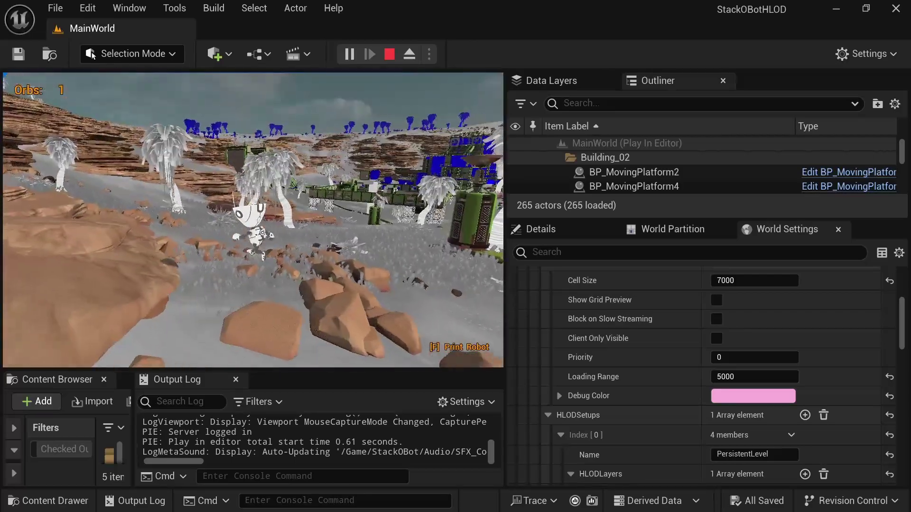
key(Escape)
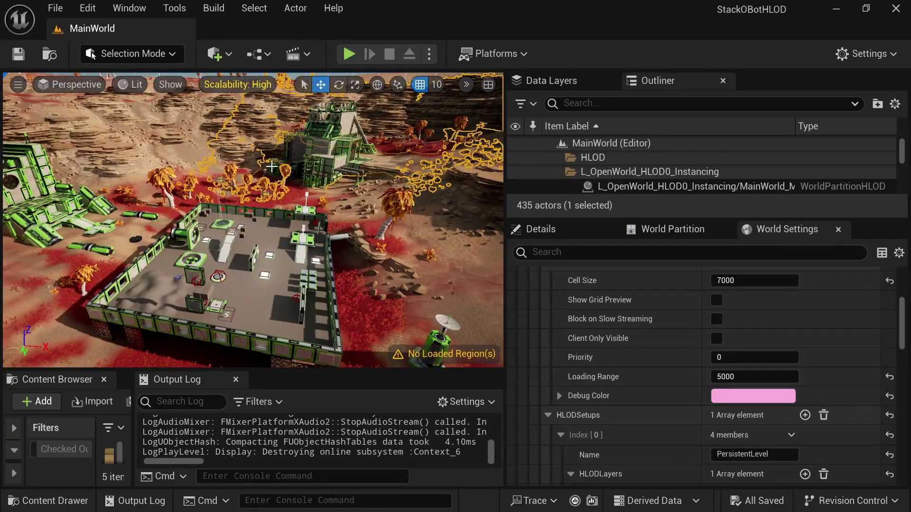
Switch the viewport's Actor Coloration to HLOD Relevant Color and examine the terrain, foliage and testing area for HLOD-relevant actors.
click(78, 85)
click(186, 109)
click(172, 84)
click(116, 85)
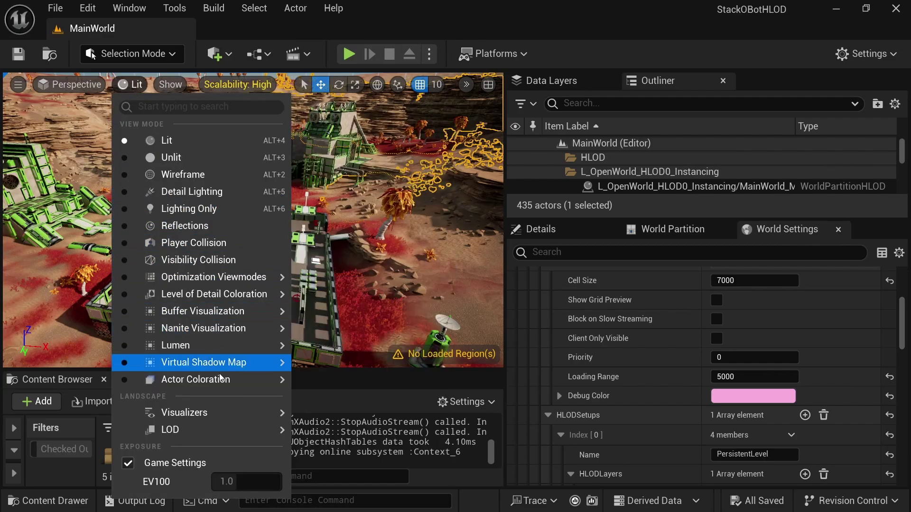
mouse_move(214, 380)
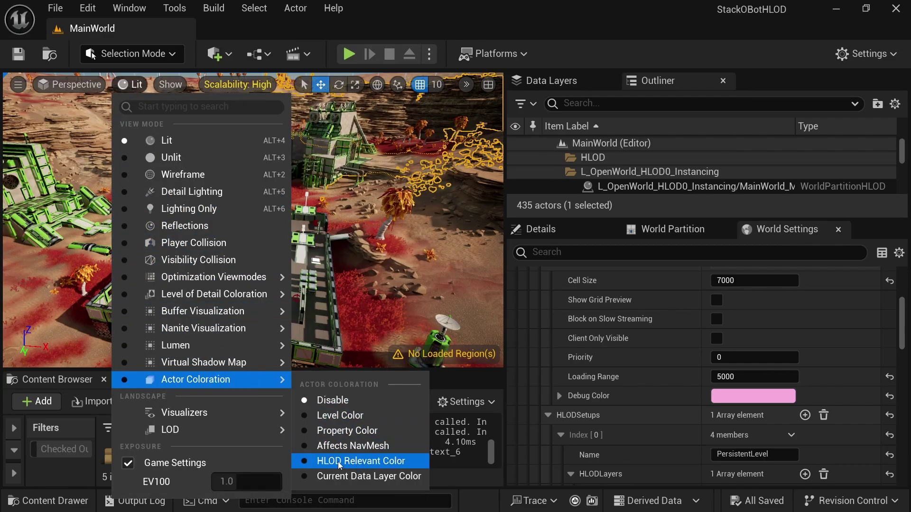
click(374, 462)
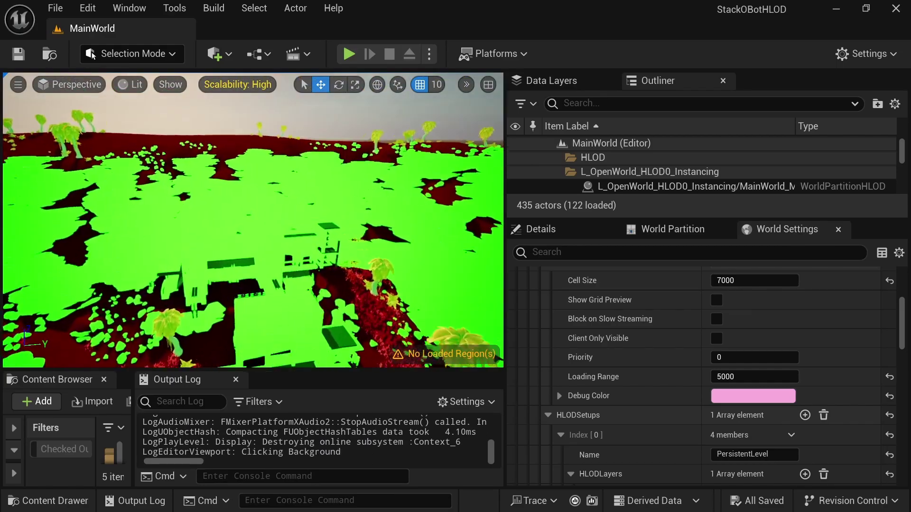
right_drag(253, 221, 223, 226)
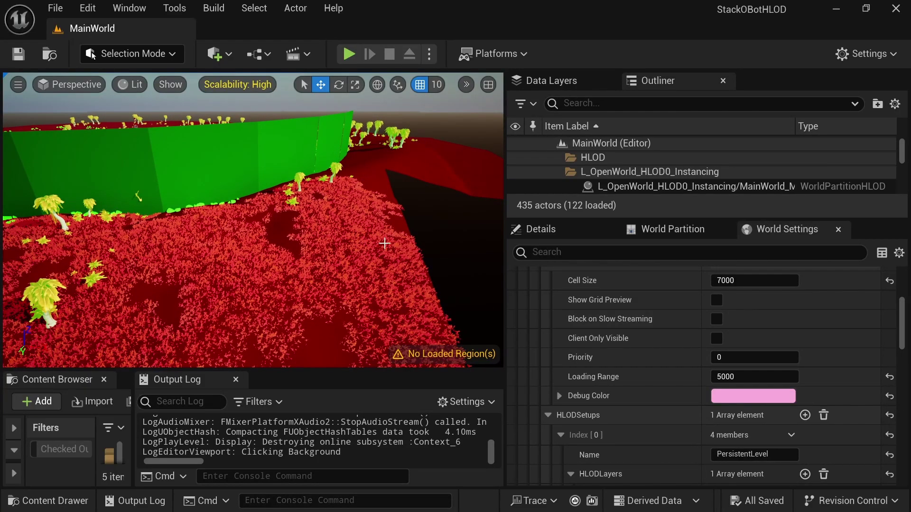
right_drag(464, 239, 466, 249)
right_drag(319, 263, 191, 129)
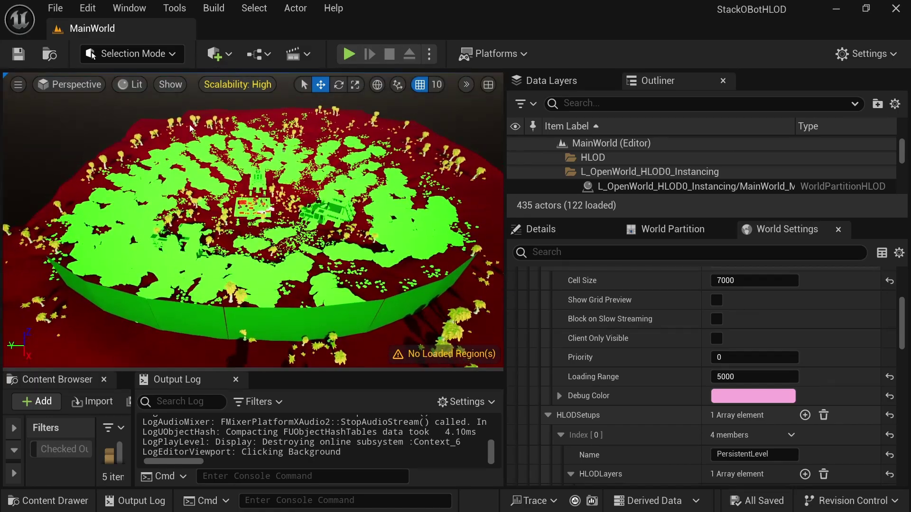
right_drag(204, 238, 351, 152)
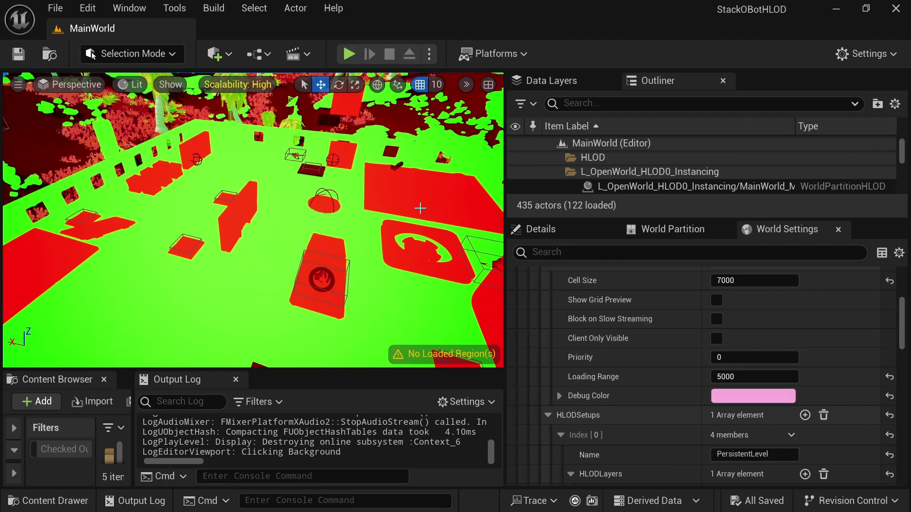
Select a landscape streaming proxy and examine the HLOD relevance of the surrounding terrain, foliage and buildings.
right_drag(420, 208, 403, 191)
click(325, 190)
right_drag(341, 216, 292, 183)
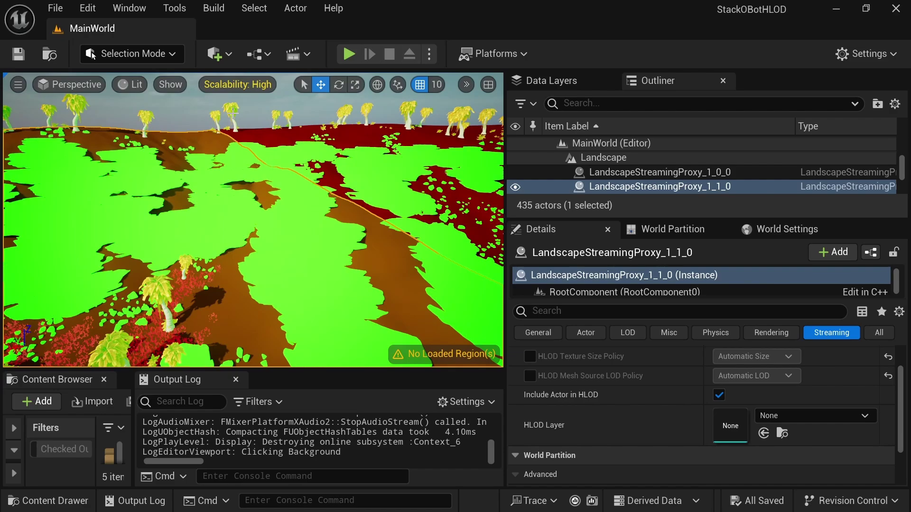
right_drag(367, 170, 349, 179)
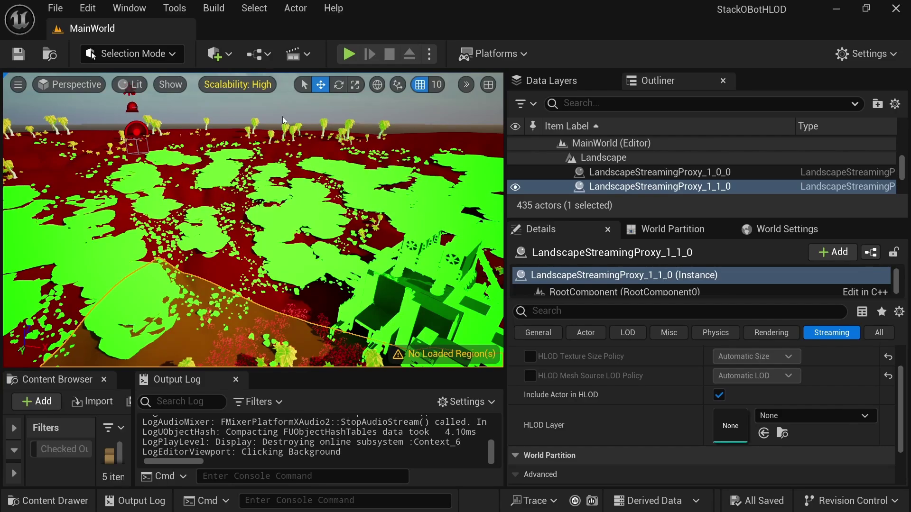
right_drag(283, 116, 332, 118)
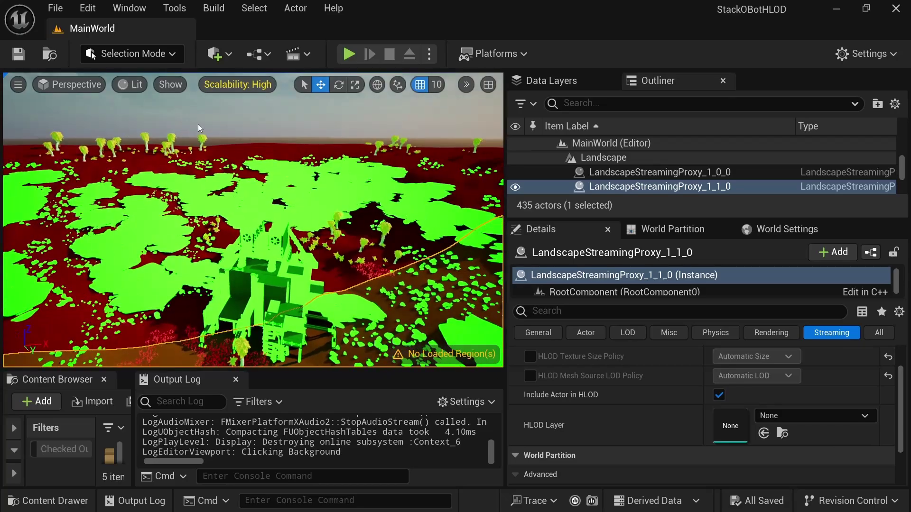
right_drag(237, 132, 204, 114)
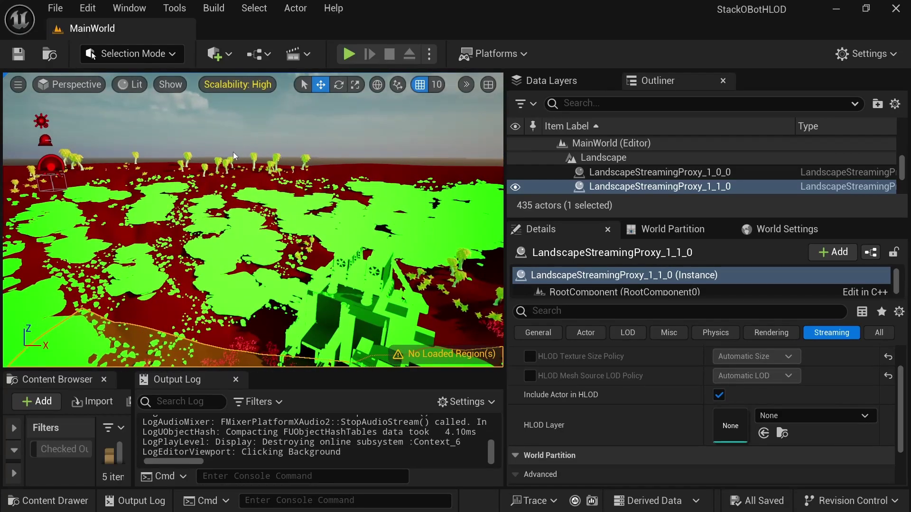
right_drag(318, 138, 411, 139)
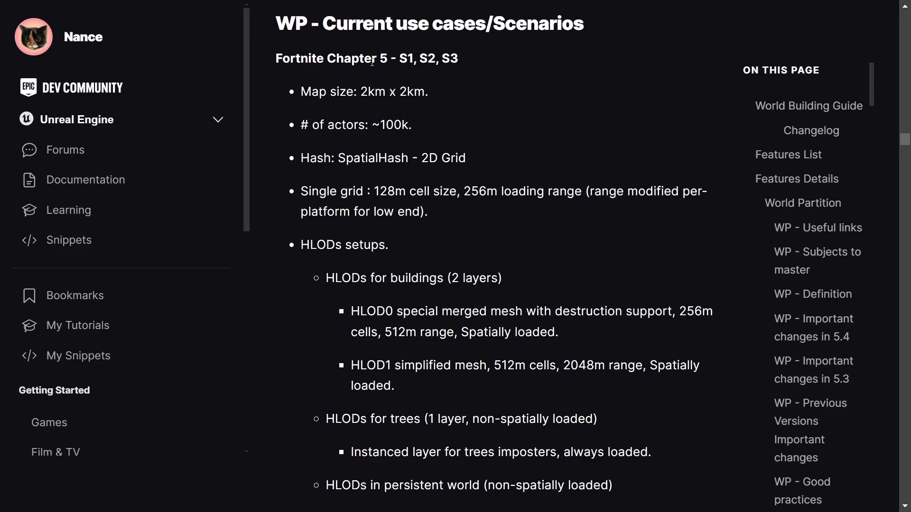
Switch to the World Building Guide in the browser and review Fortnite's World Partition use cases, including grid, HLOD and landscape setups.
scroll(527, 180, down, 15)
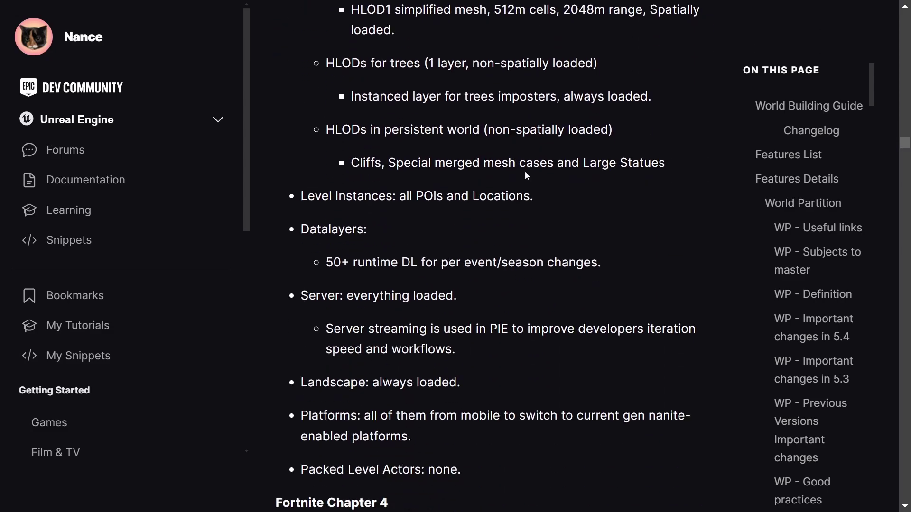
scroll(519, 180, down, 1)
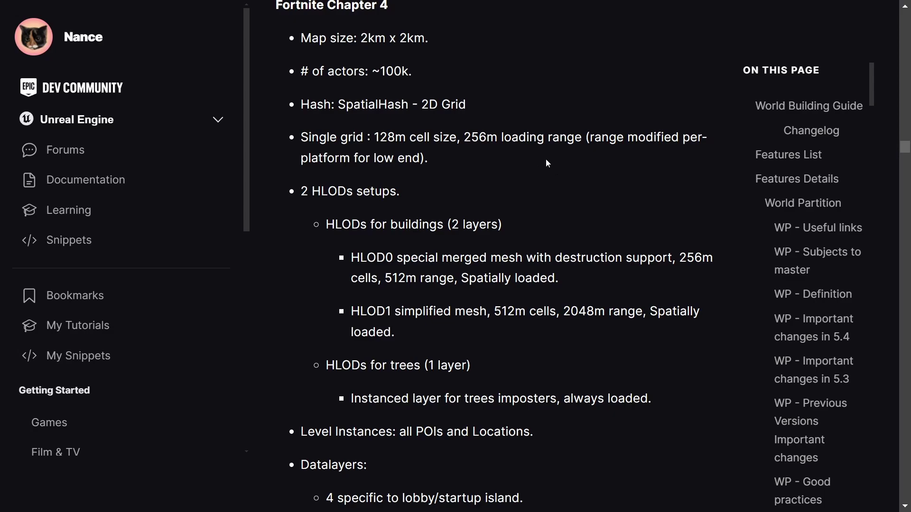
scroll(386, 67, down, 3)
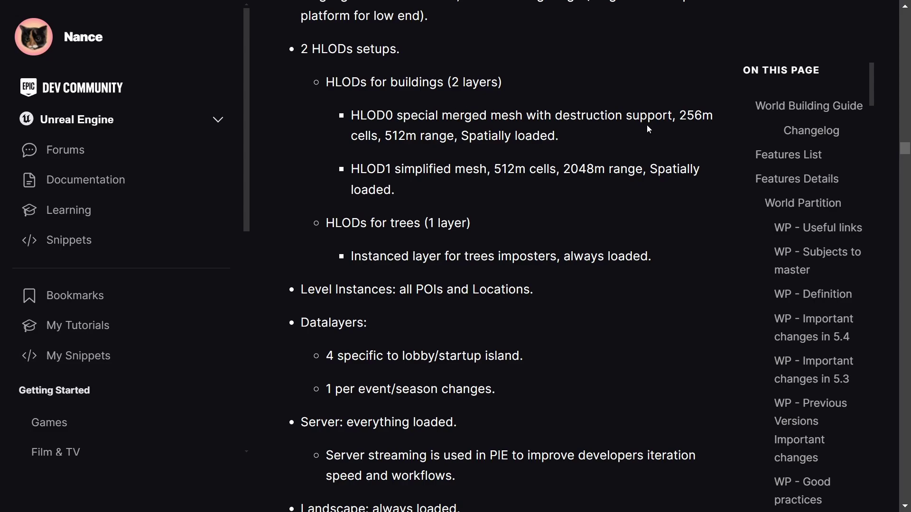
drag(462, 136, 622, 143)
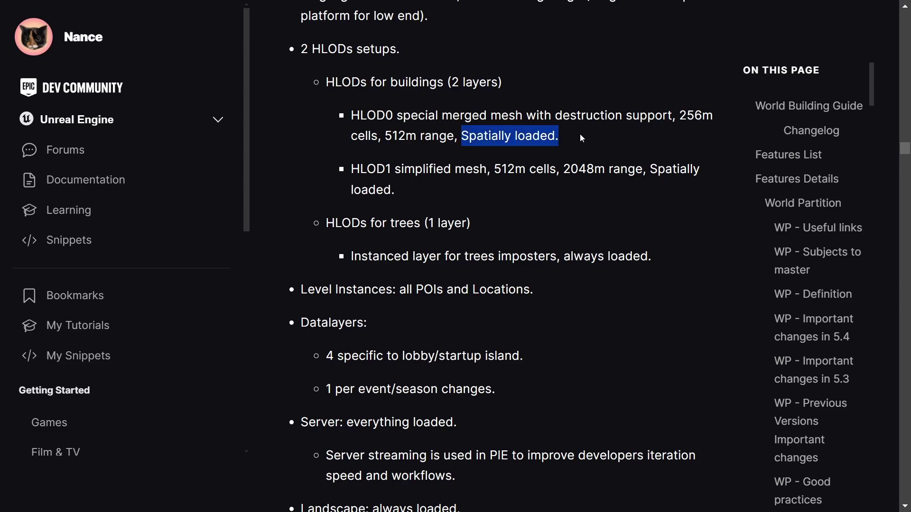
click(496, 135)
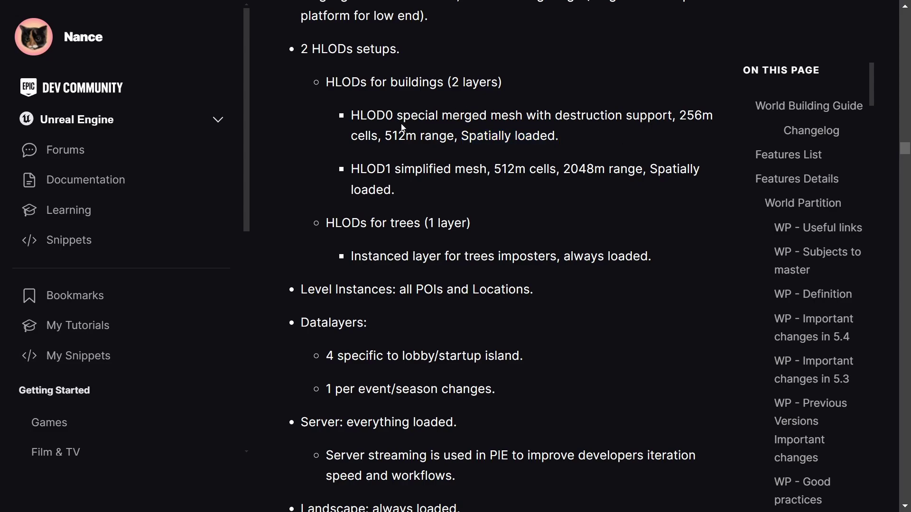
drag(352, 120, 424, 116)
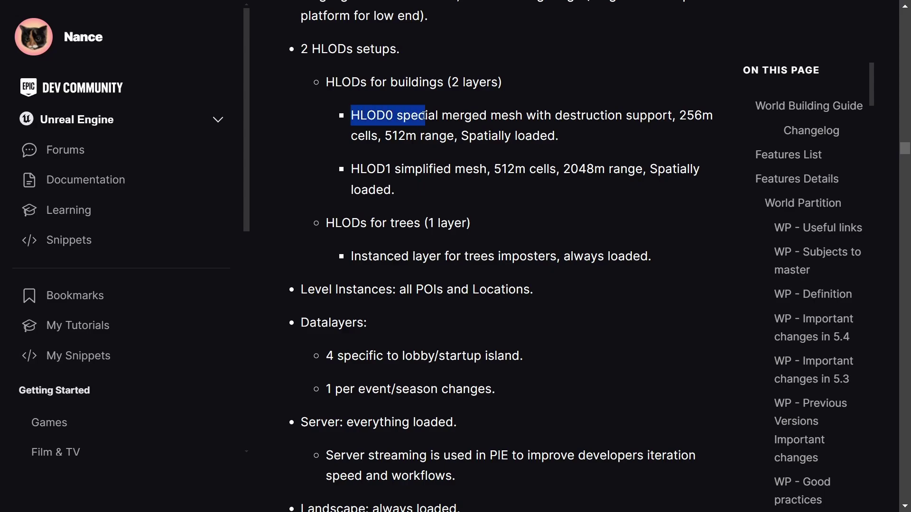
click(469, 125)
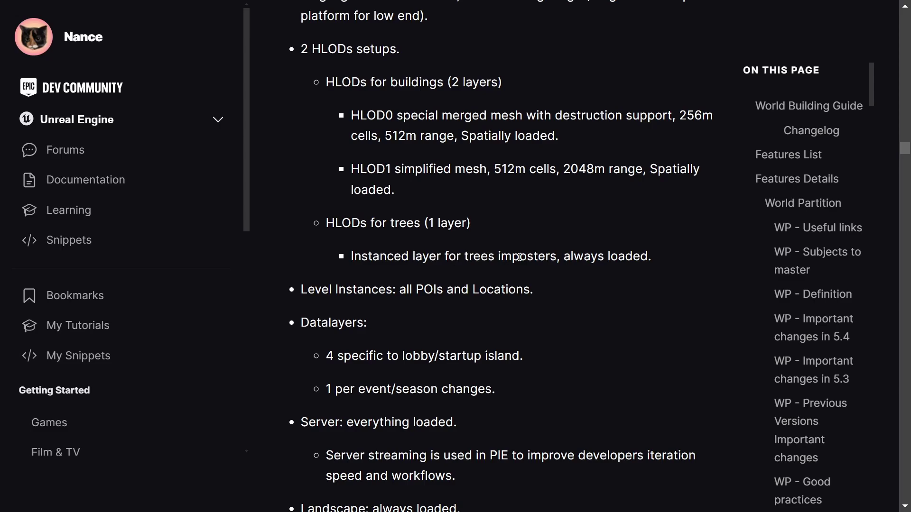
scroll(441, 283, down, 2)
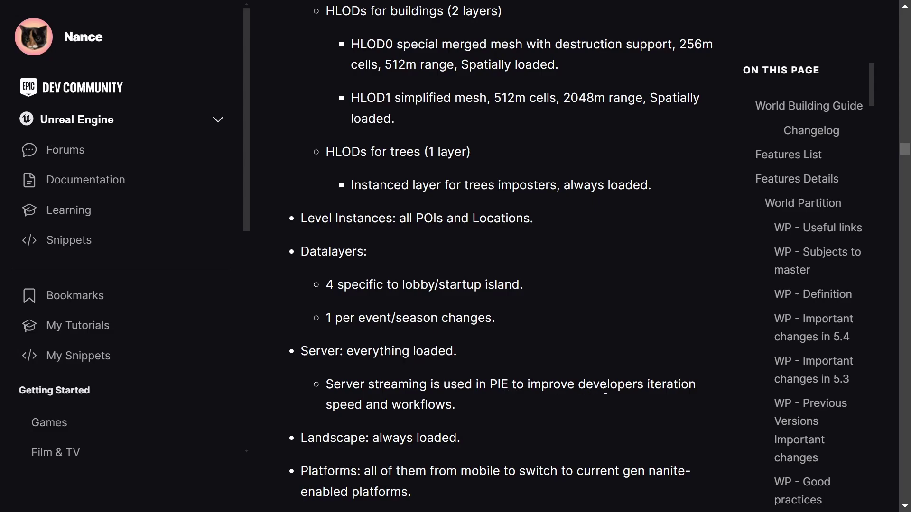
scroll(306, 368, down, 2)
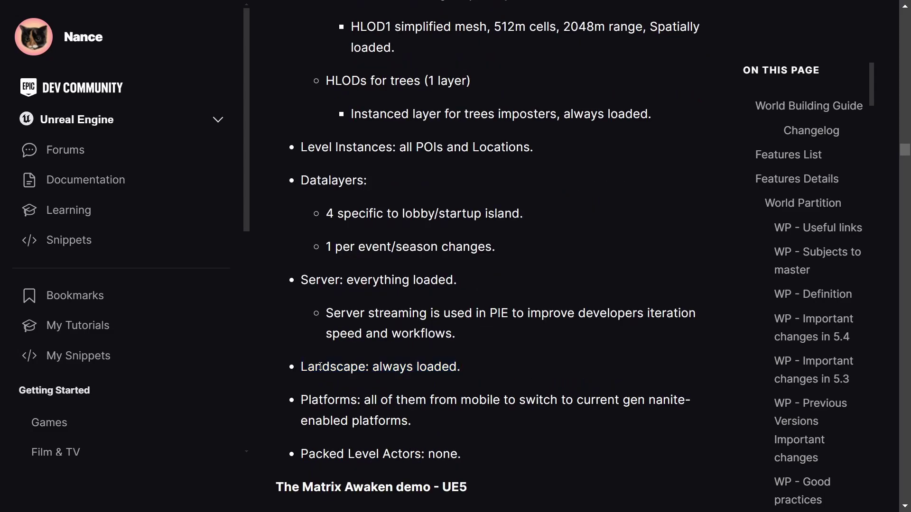
drag(301, 366, 460, 366)
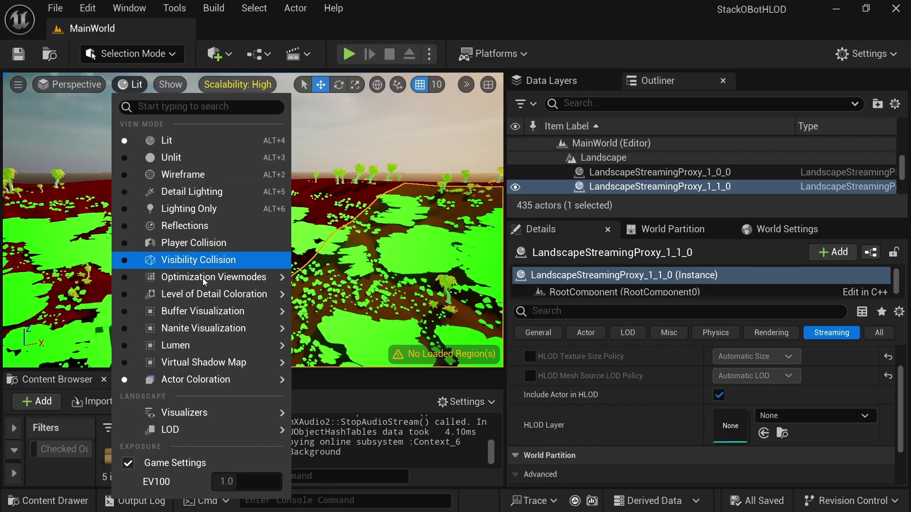
Disable the viewport's Actor Coloration and locate the PersistentLevel setup's HLOD layer asset in the Content Browser.
mouse_move(206, 381)
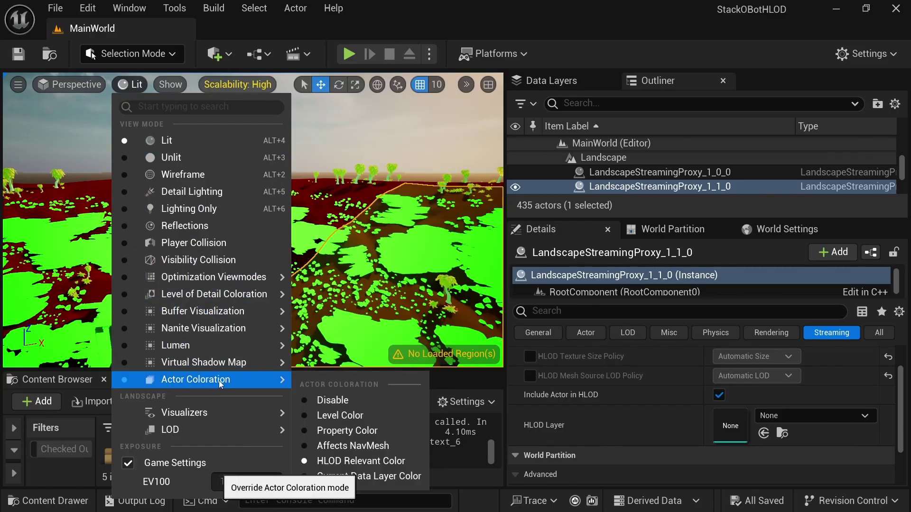
click(343, 398)
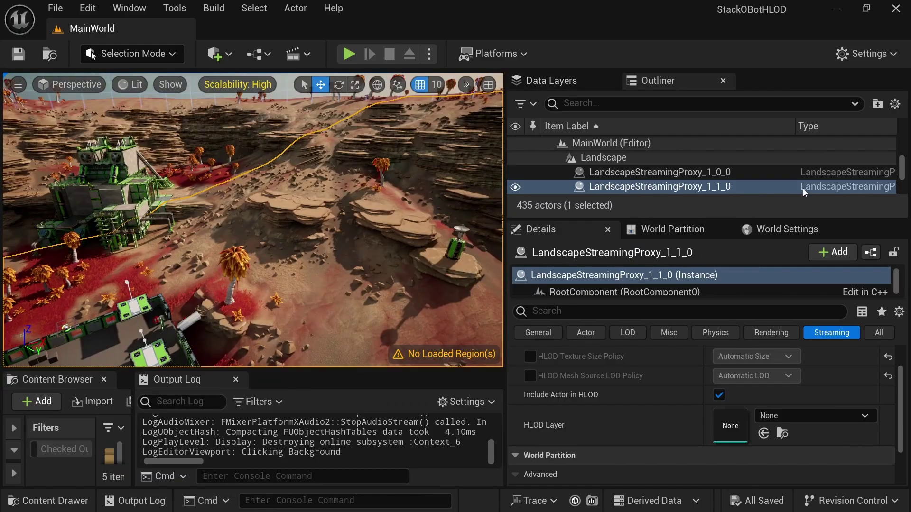
click(785, 231)
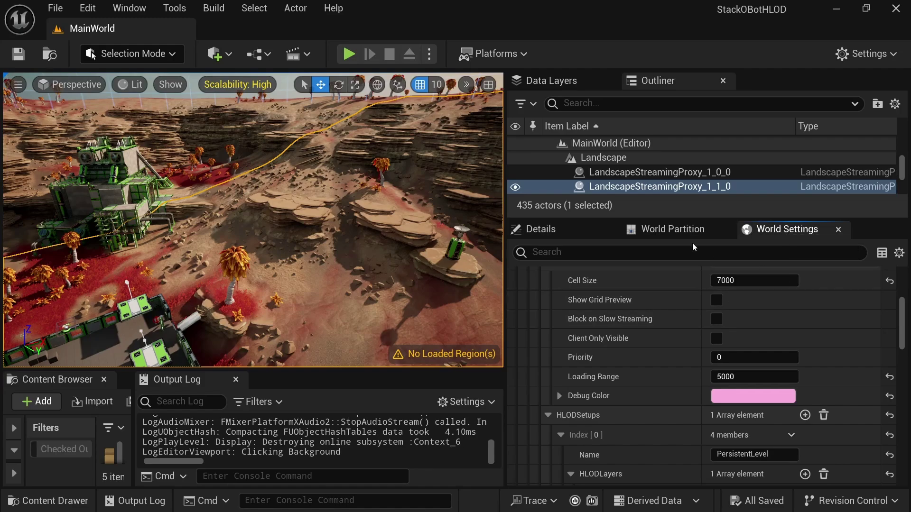
scroll(778, 332, up, 5)
scroll(775, 350, down, 10)
click(781, 353)
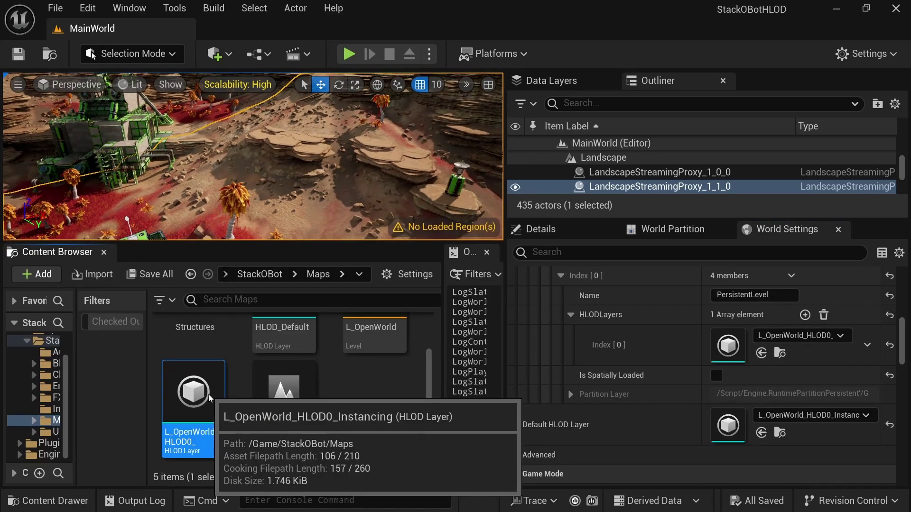
Duplicate the L_OpenWorld_HLOD0_Instancing layer asset and name the copy HLODLayer_Trees.
right_click(209, 395)
click(276, 136)
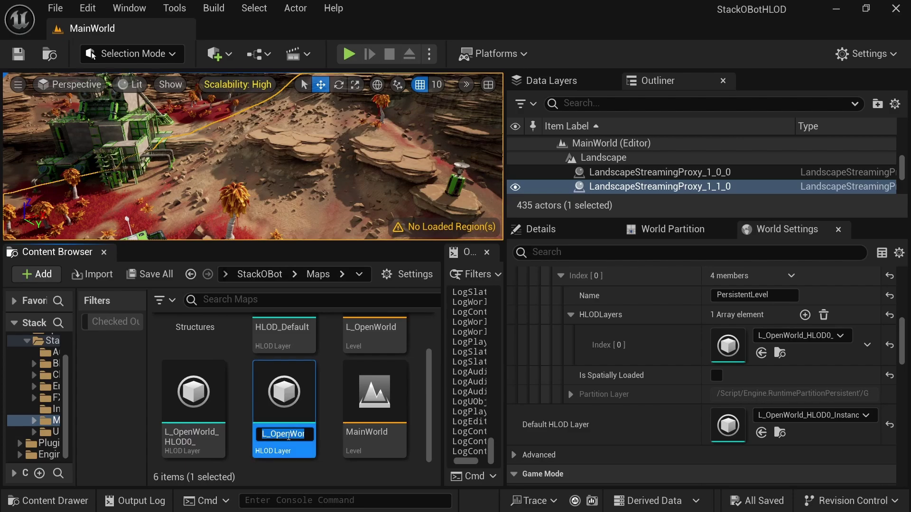
click(273, 435)
key(ctrl+a)
text(HLOD)
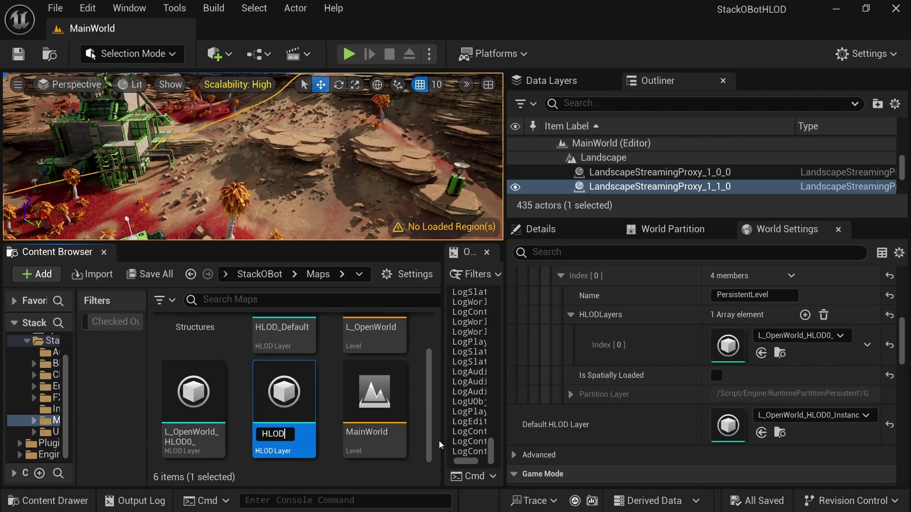
text(Layer_Tree)
key(Return)
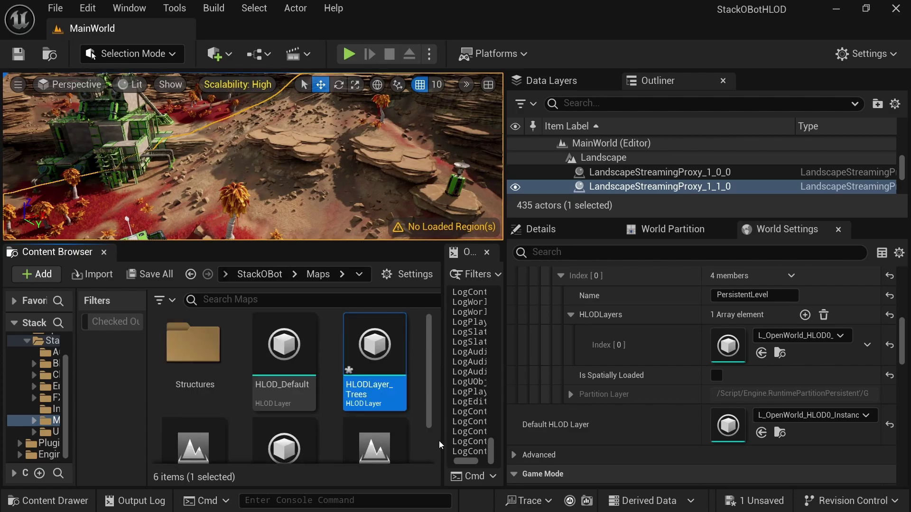
Rename the duplicated HLOD layer asset as HLODLayer_Foliage and save it.
key(F2)
click(380, 386)
key(End)
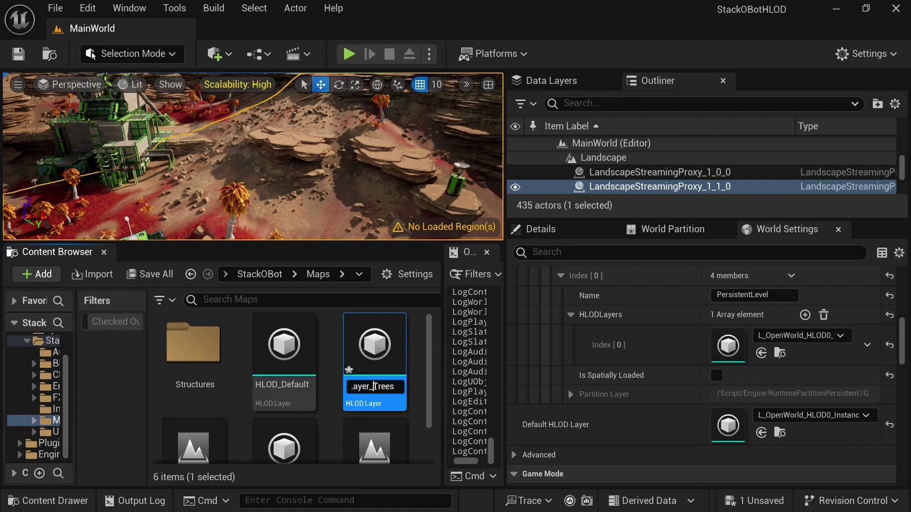
key(shift+Left)
key(shift+Left)
key(shift+Left)
key(shift+Left)
text(Foliage)
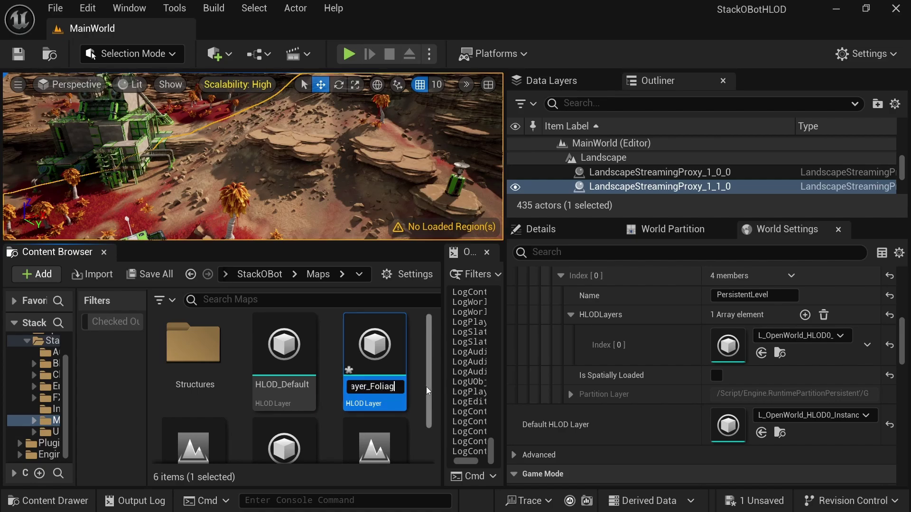
key(Return)
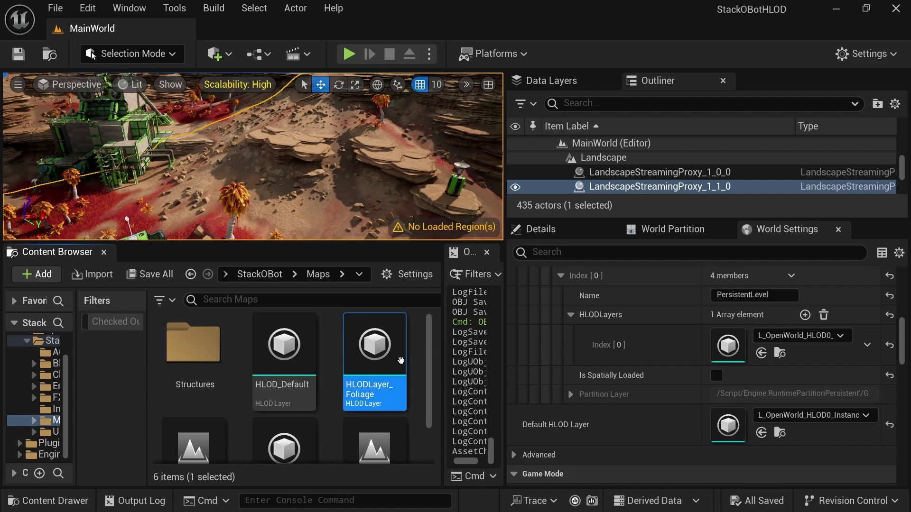
Add a second HLOD layer entry to the PersistentLevel setup and assign HLODLayer_Foliage to it.
drag(505, 332, 477, 332)
scroll(791, 340, up, 1)
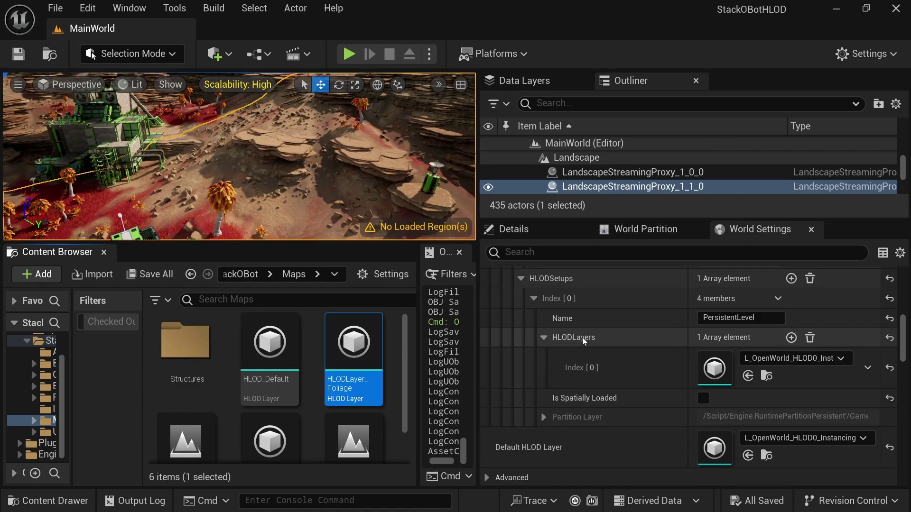
click(791, 338)
drag(355, 350, 773, 407)
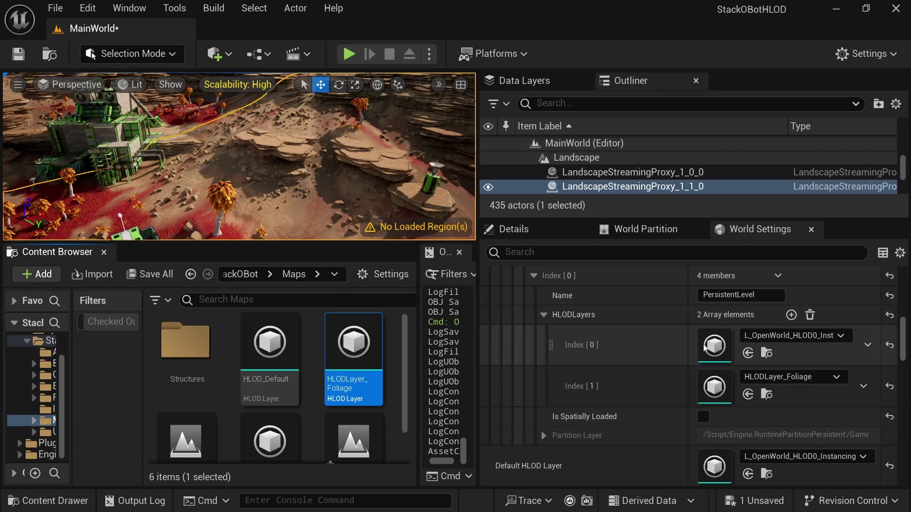
Add a second HLOD setup to the partition and name it Buildings.
scroll(692, 394, up, 1)
scroll(687, 397, up, 1)
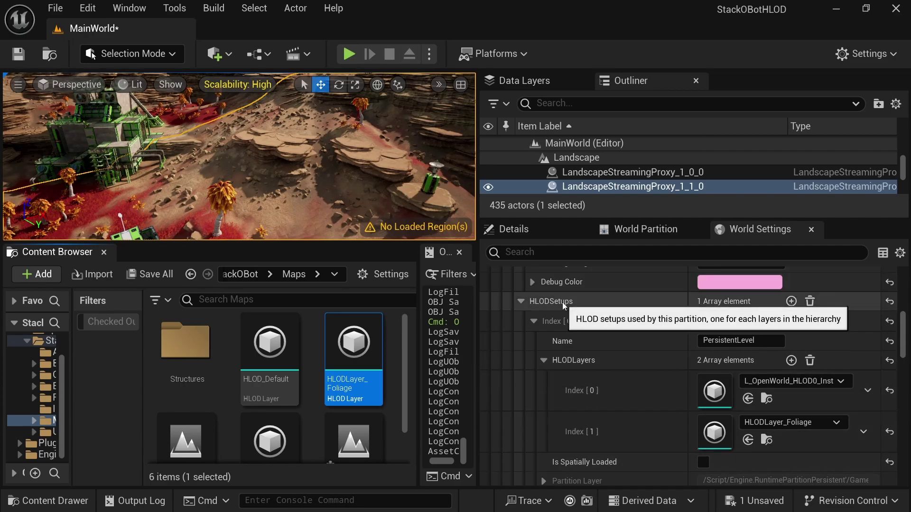
scroll(565, 325, down, 1)
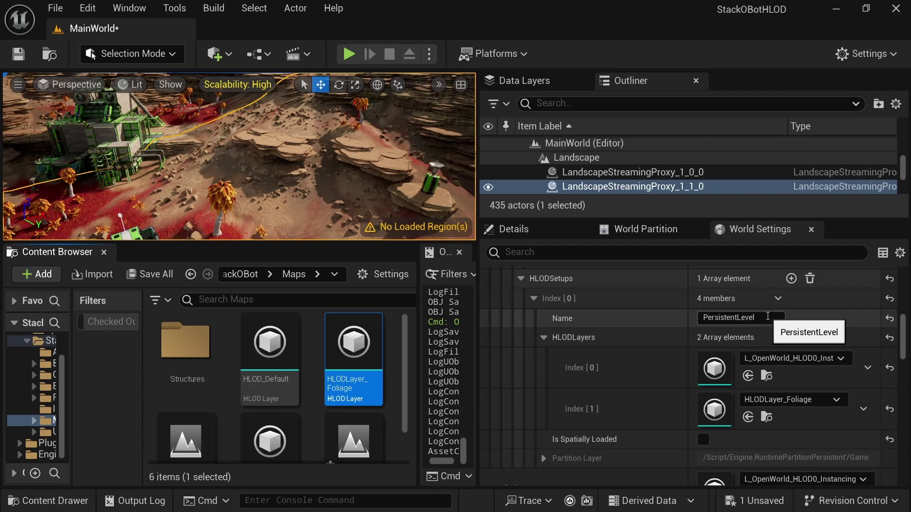
click(791, 279)
scroll(540, 421, down, 1)
click(532, 455)
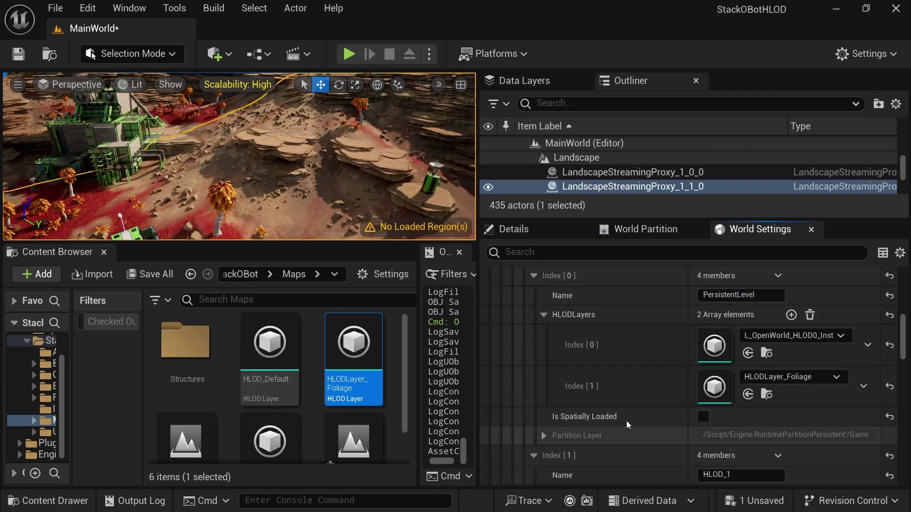
scroll(626, 421, down, 3)
click(749, 406)
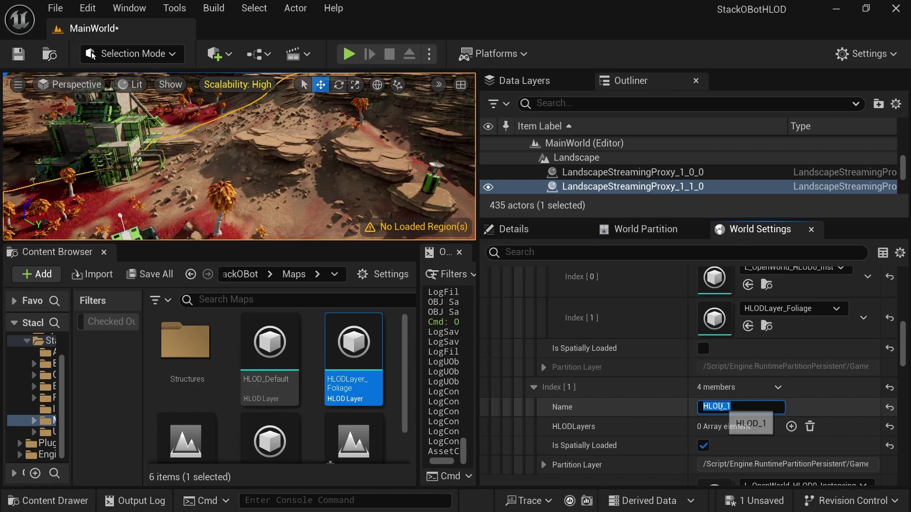
text(Buildings)
key(Return)
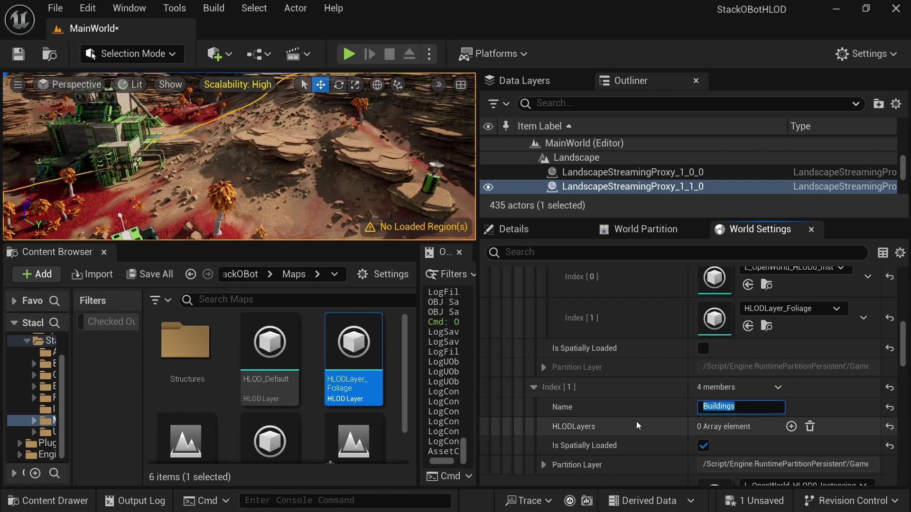
Add an empty HLOD layer entry to the Buildings setup, and delete that setup.
scroll(636, 422, down, 1)
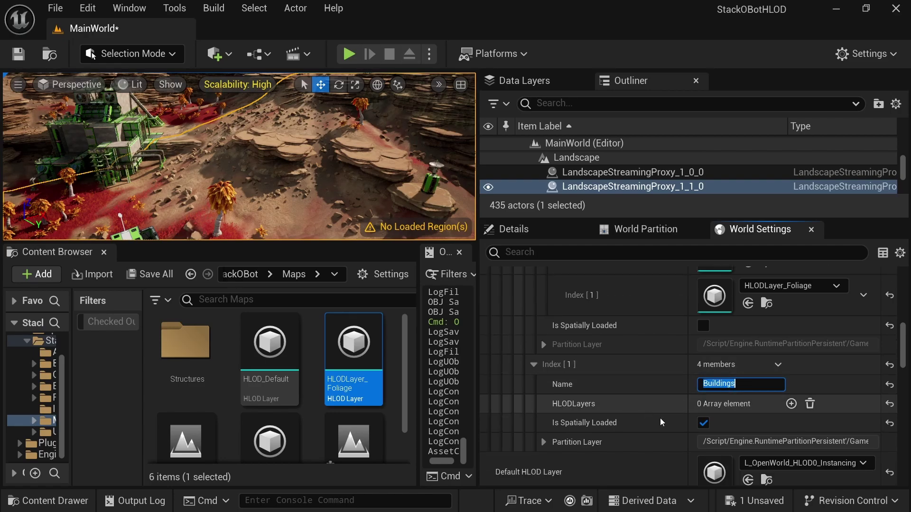
click(791, 404)
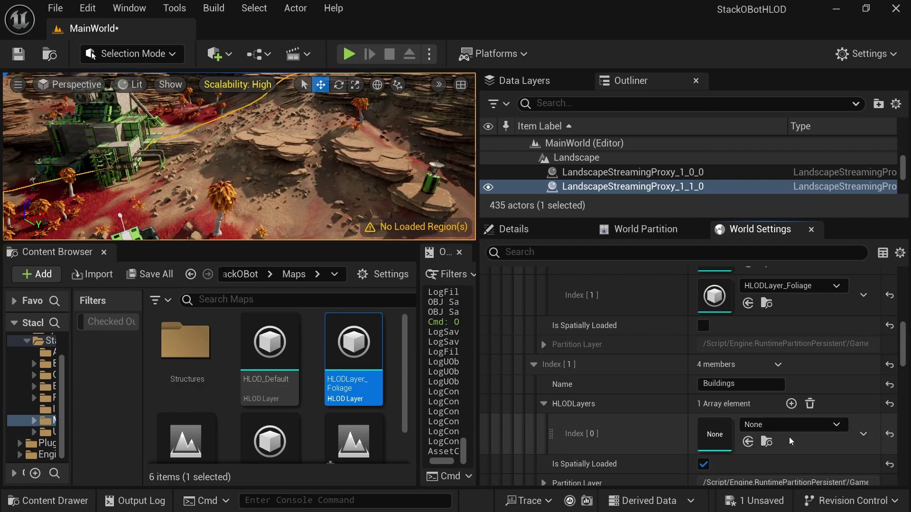
click(778, 365)
click(807, 402)
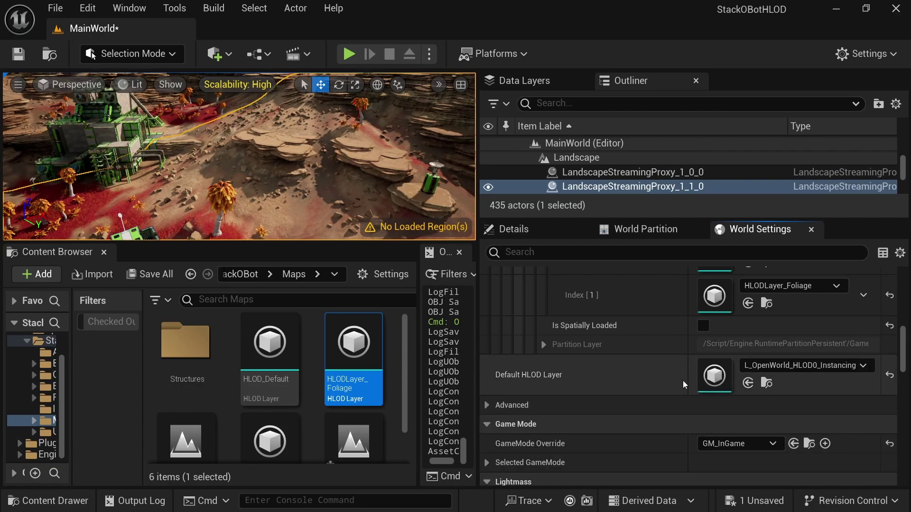
Save the MainWorld level and open the HLODLayer_Foliage asset for editing.
scroll(683, 380, up, 4)
key(ctrl+s)
double_click(714, 409)
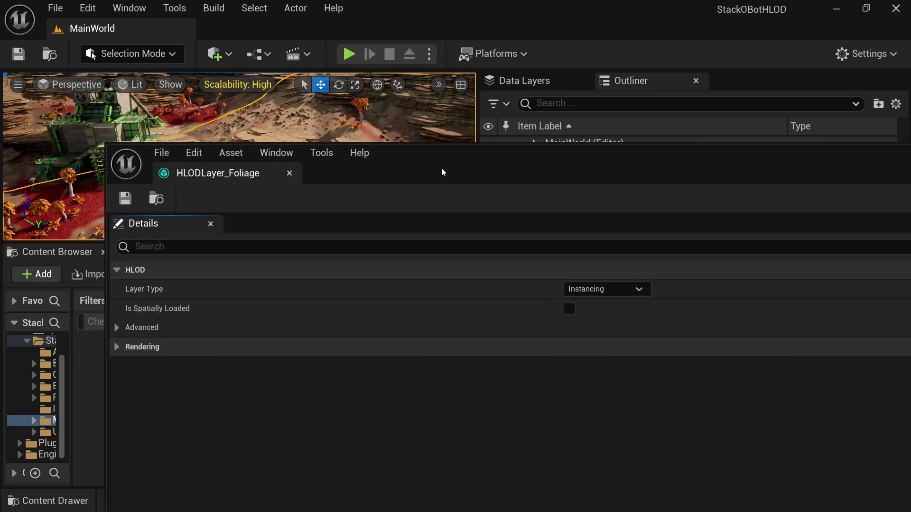
Review the available layer types and the HLOD modifier class options of HLODLayer_Foliage without changing them.
drag(441, 169, 363, 66)
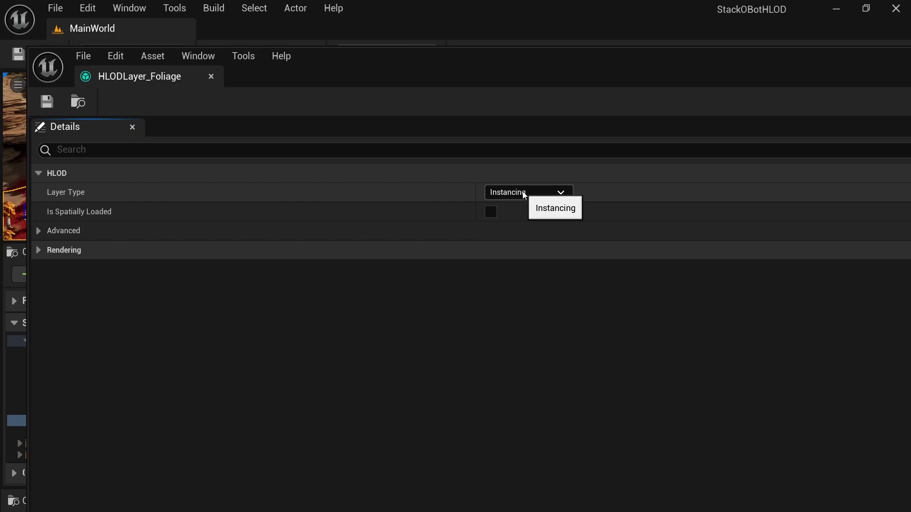
click(561, 196)
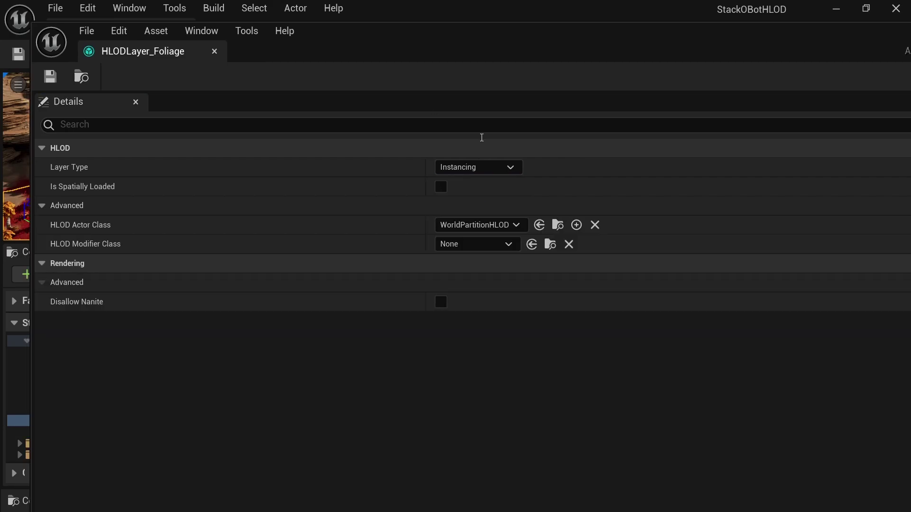
click(492, 167)
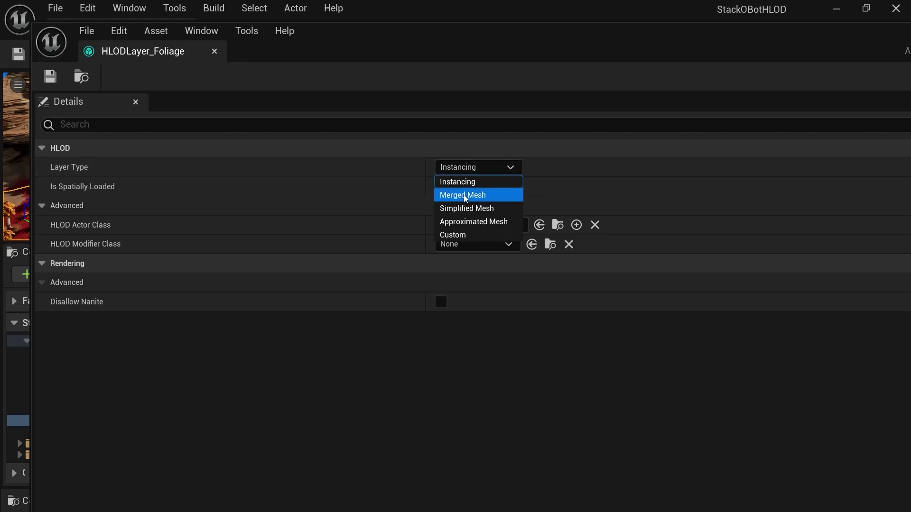
click(541, 226)
click(505, 244)
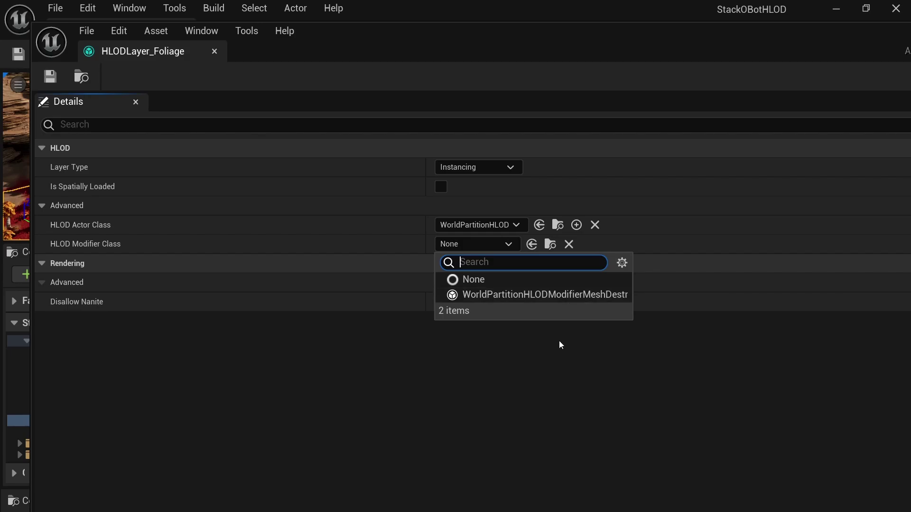
click(418, 306)
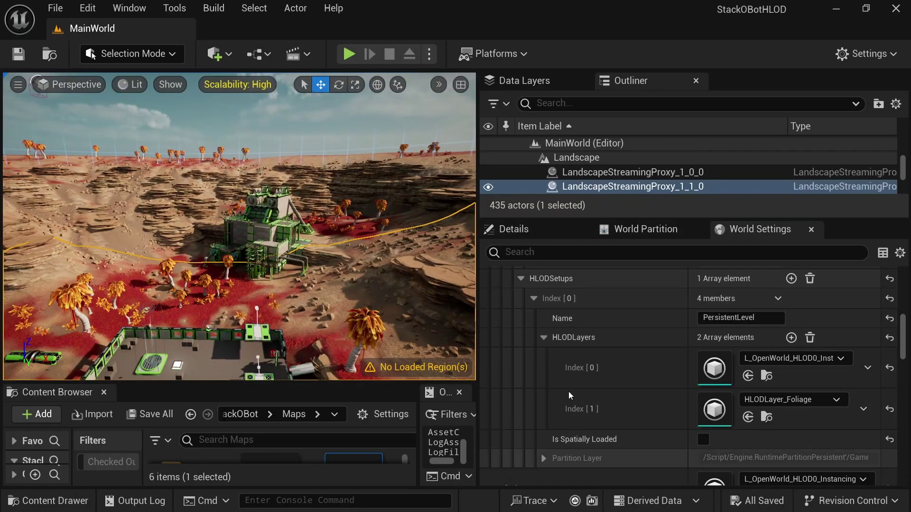
Load a World Partition region that covers the entire landscape on the minimap.
right_drag(299, 193, 118, 234)
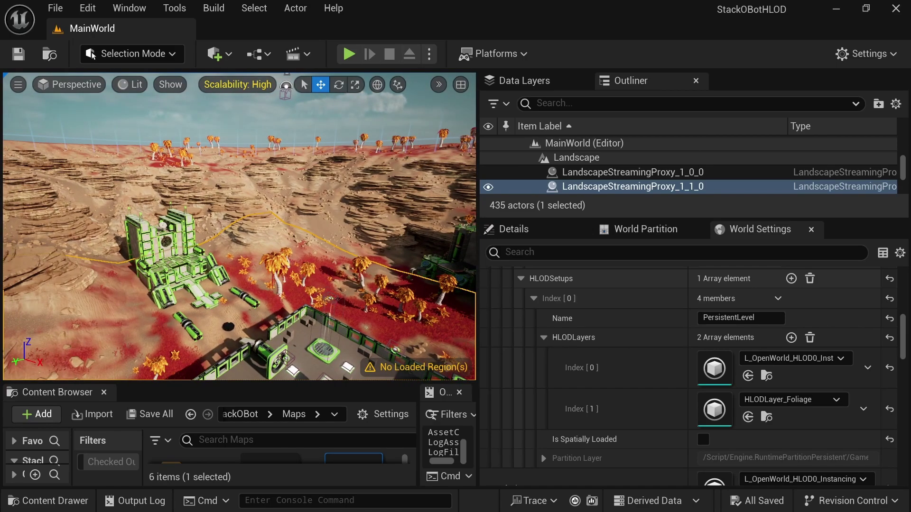
scroll(268, 285, up, 6)
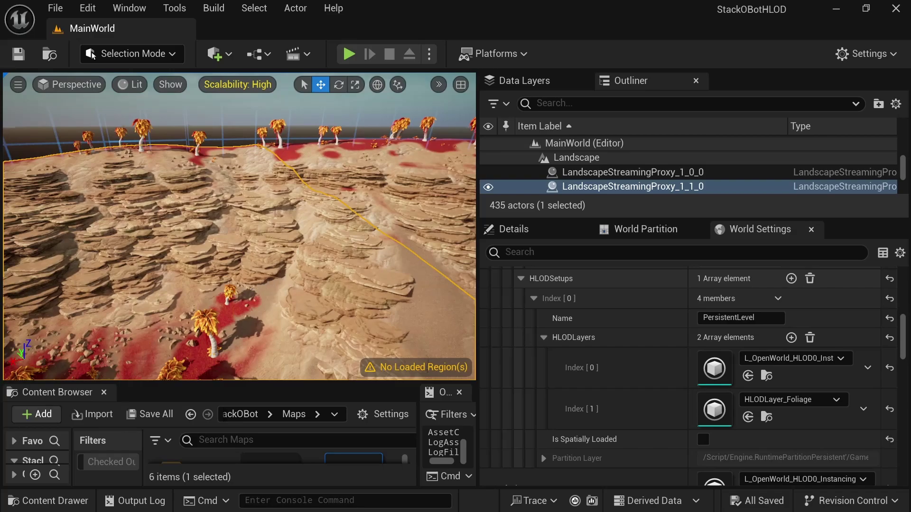
click(617, 229)
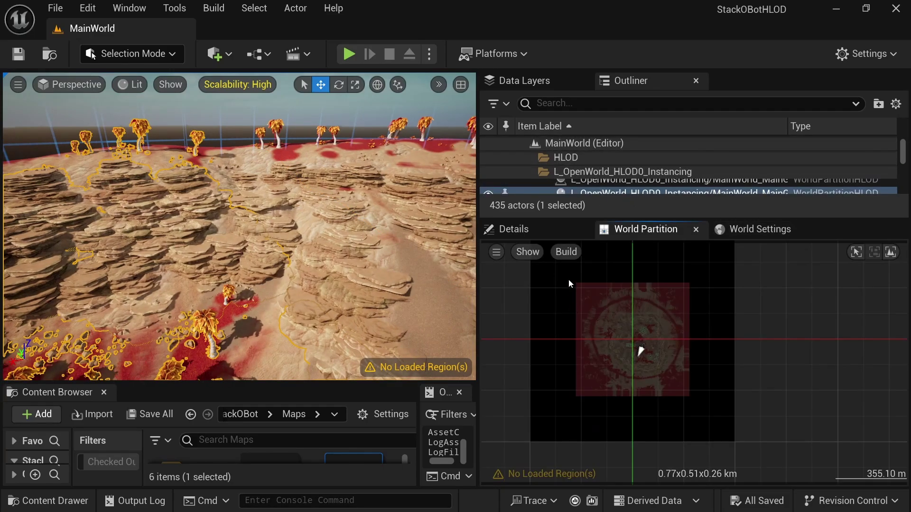
drag(570, 283, 713, 409)
right_click(648, 312)
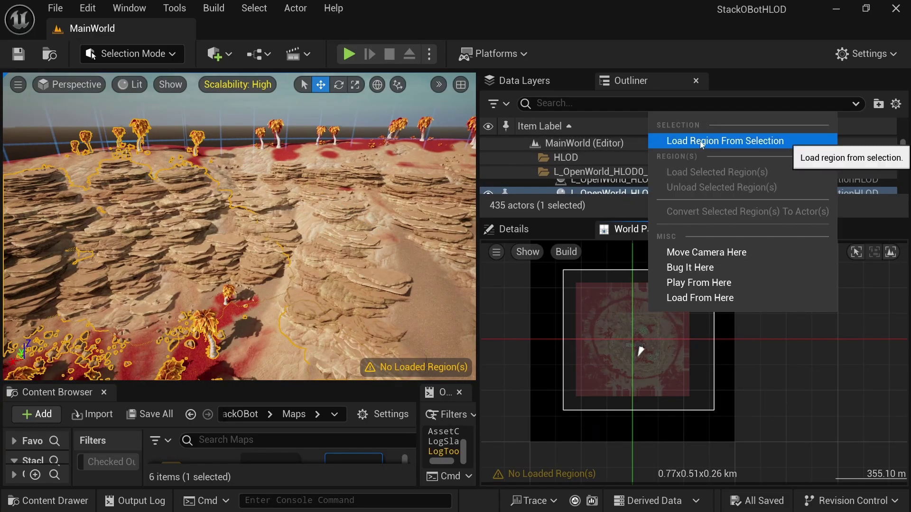
click(701, 144)
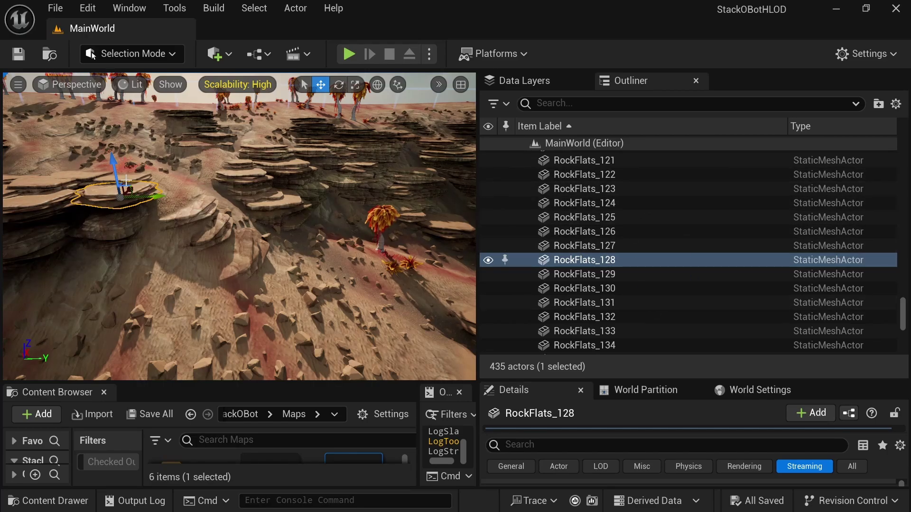
Assign HLODLayer_Foliage as the HLOD layer of all five InstancedFoliageActors and the RockFlats meshes from RockFlats_01 through RockFlats_131.
right_drag(297, 271, 225, 291)
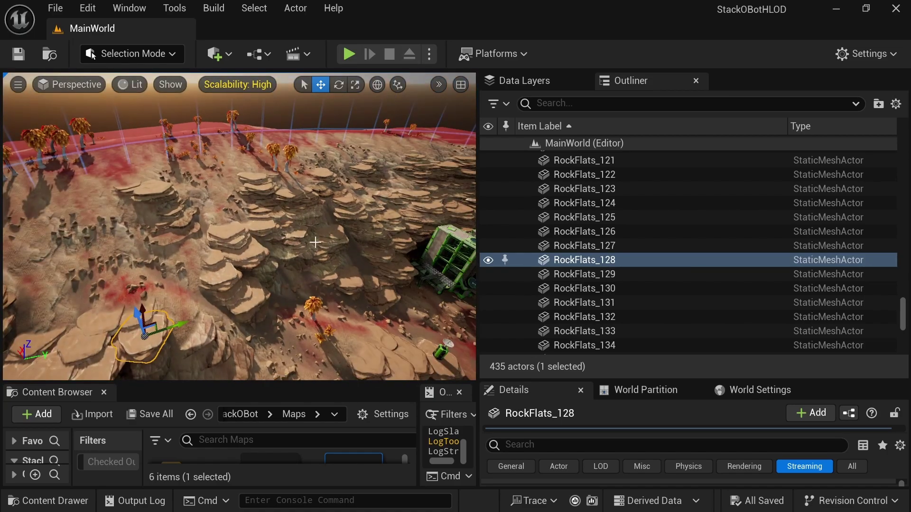
right_drag(299, 178, 223, 265)
click(223, 265)
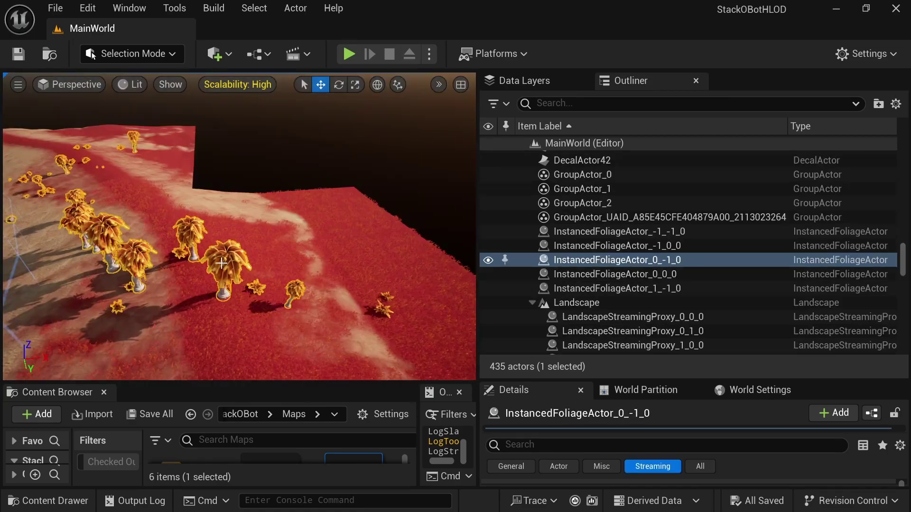
click(796, 231)
shift+click(795, 288)
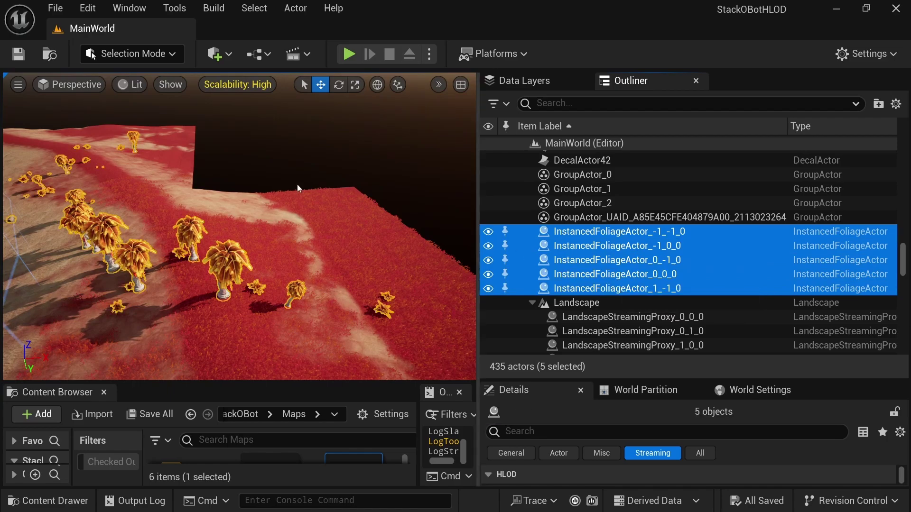
right_drag(297, 184, 266, 209)
ctrl+click(247, 227)
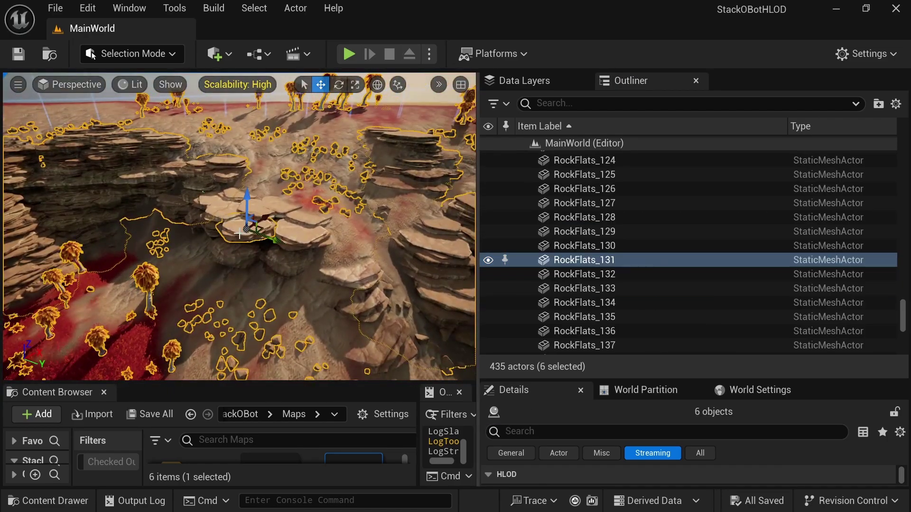
scroll(620, 201, up, 20)
shift+click(551, 211)
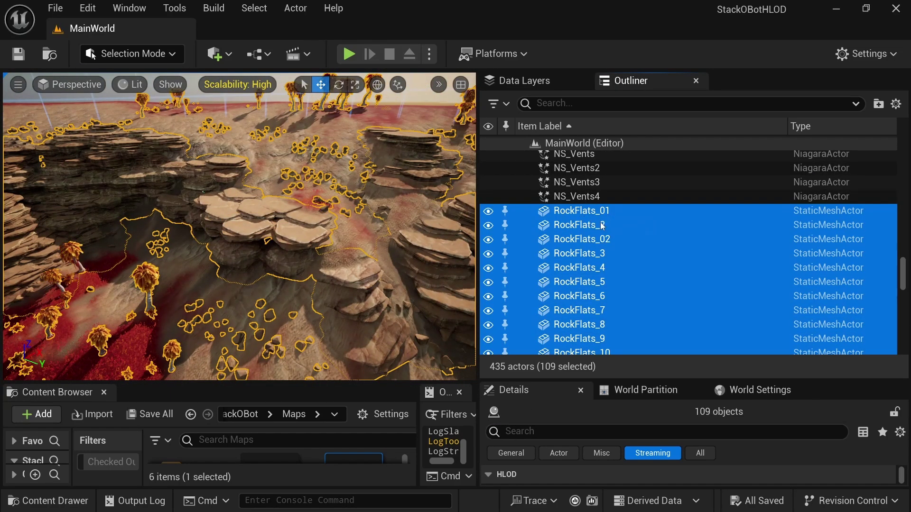
drag(551, 378, 550, 170)
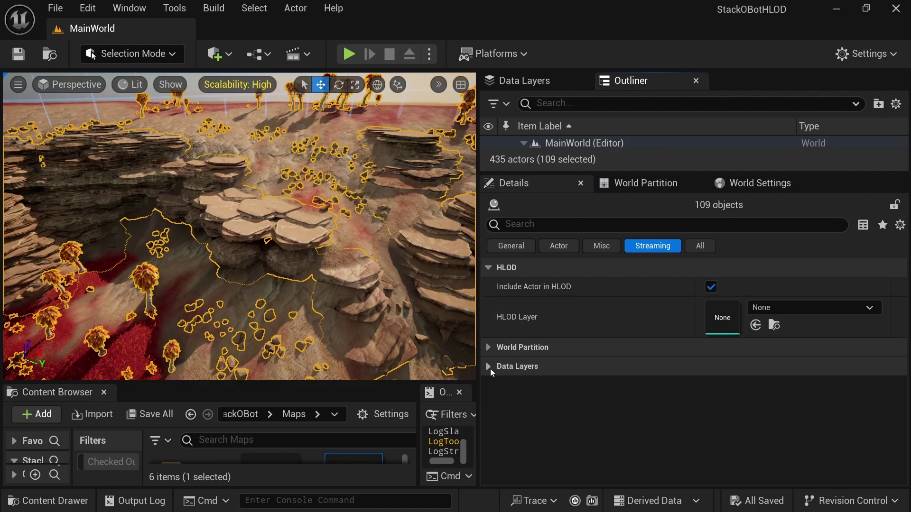
click(807, 308)
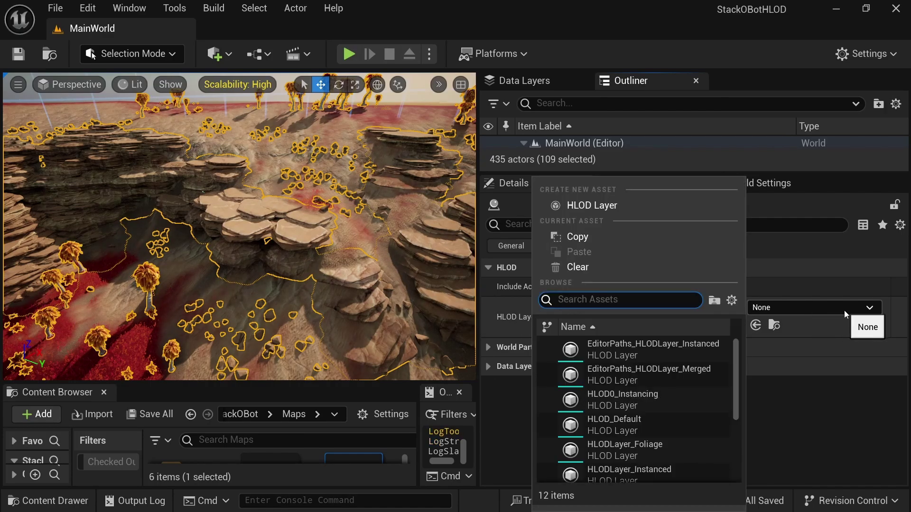
text(foliage)
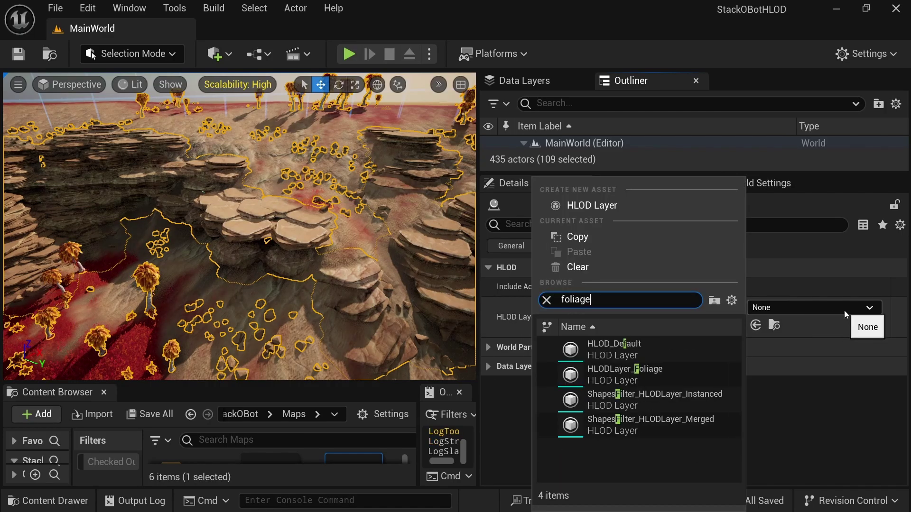
key(Return)
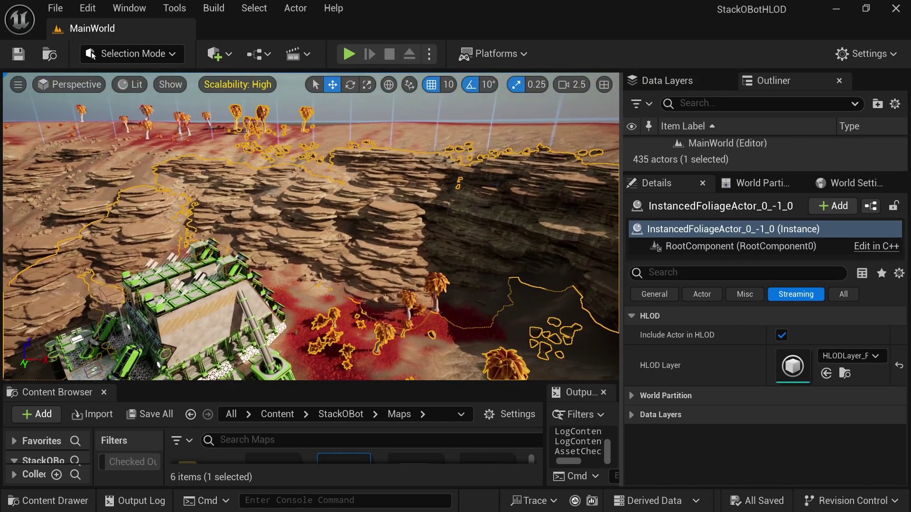
Build the HLODs for MainWorld and unload the loaded World Partition region.
click(218, 8)
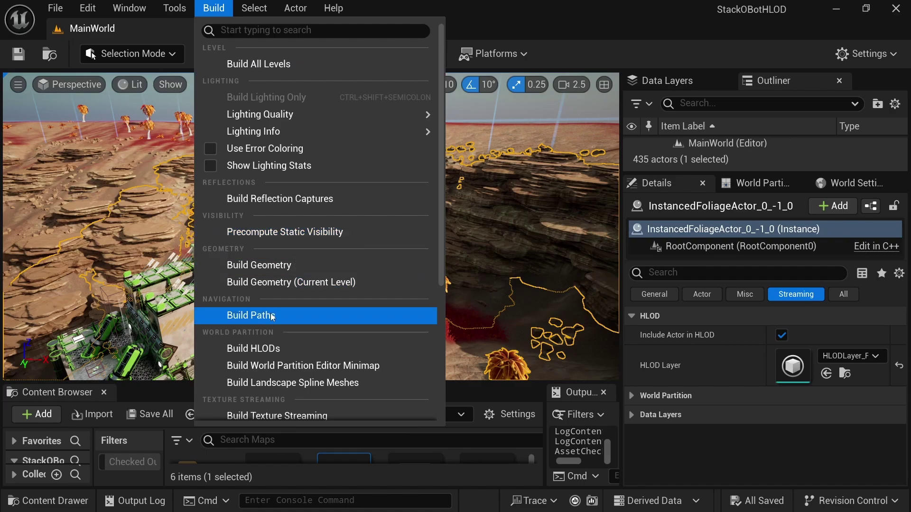
click(254, 348)
click(458, 328)
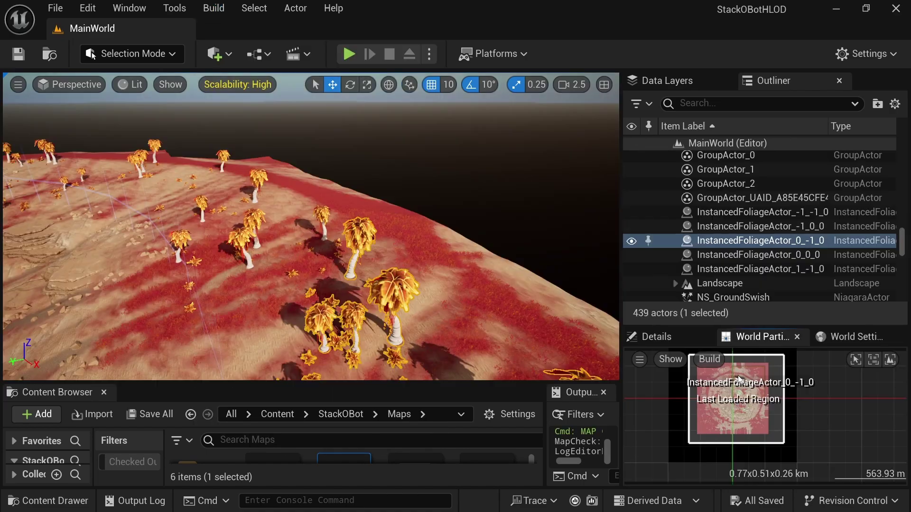
right_click(726, 379)
click(773, 255)
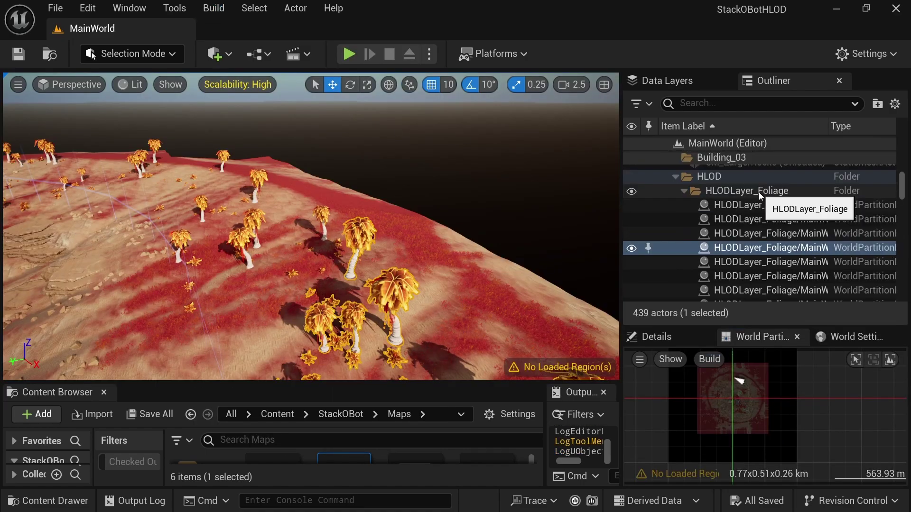
Collapse the HLODLayer_Foliage and L_OpenWorld_HLOD0_Instancing folders inside the HLOD folder and widen the Outliner to compare them.
click(684, 190)
click(685, 205)
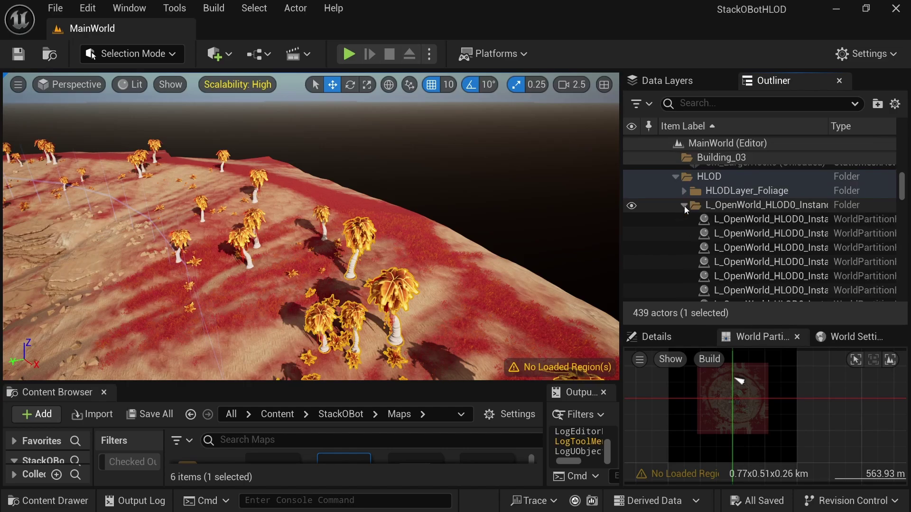
click(684, 205)
click(715, 176)
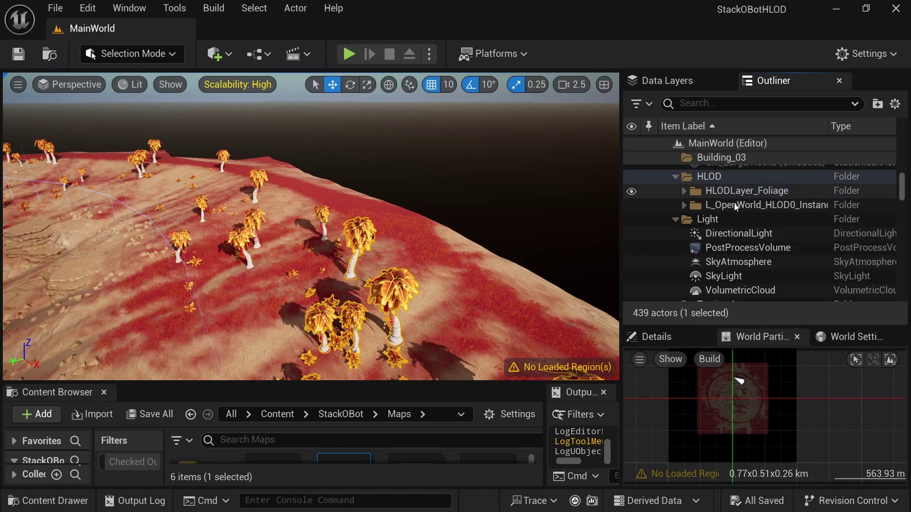
drag(623, 192, 518, 192)
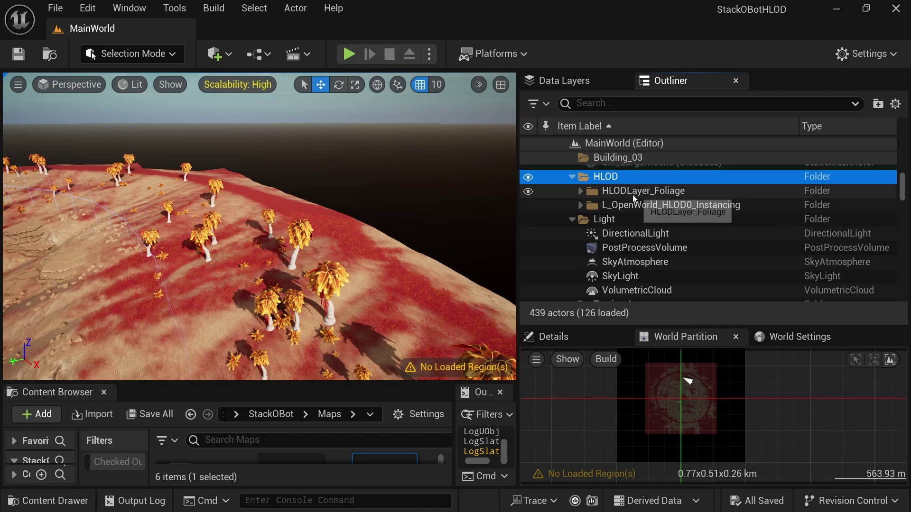
drag(518, 170, 480, 170)
Select the foliage HLOD actor under the trees, inspect its HLOD details, and check the PersistentLevel HLOD layers in the world settings.
right_drag(237, 228, 246, 223)
click(204, 361)
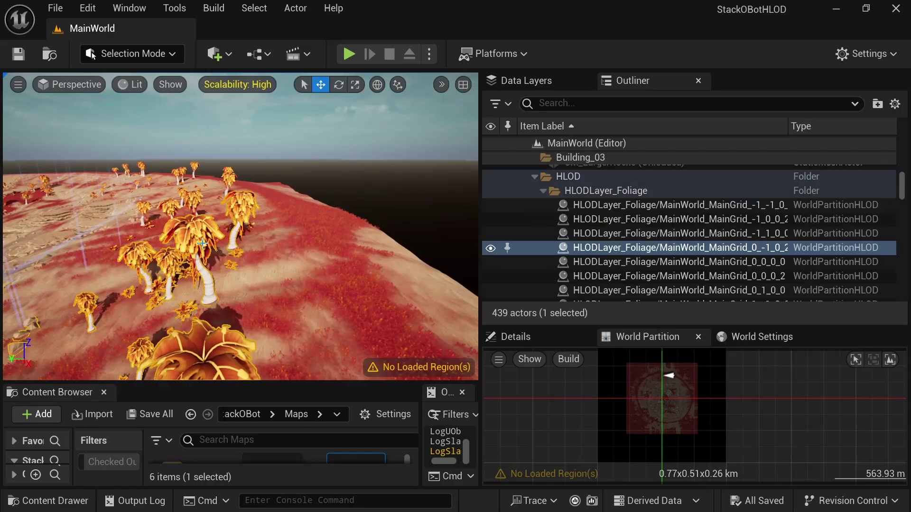
click(554, 337)
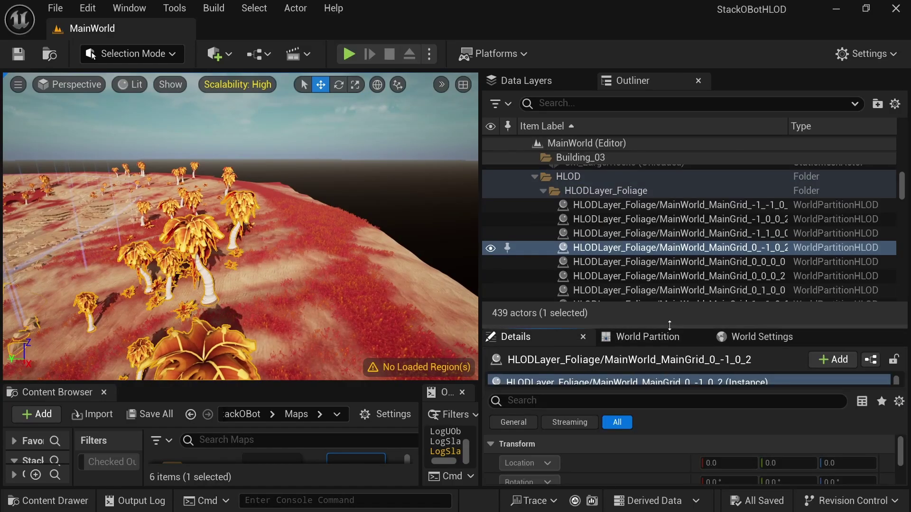
drag(554, 327, 555, 212)
scroll(894, 395, down, 1)
scroll(894, 395, down, 3)
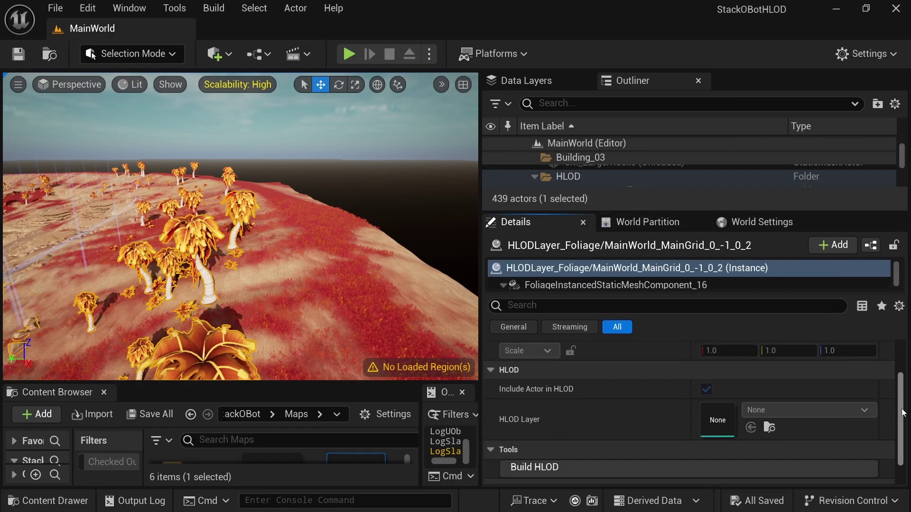
click(740, 226)
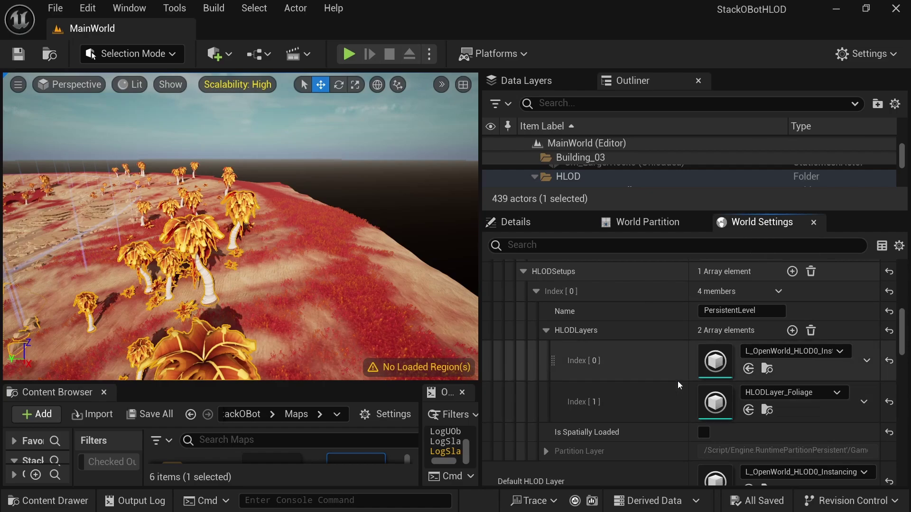
scroll(678, 380, down, 2)
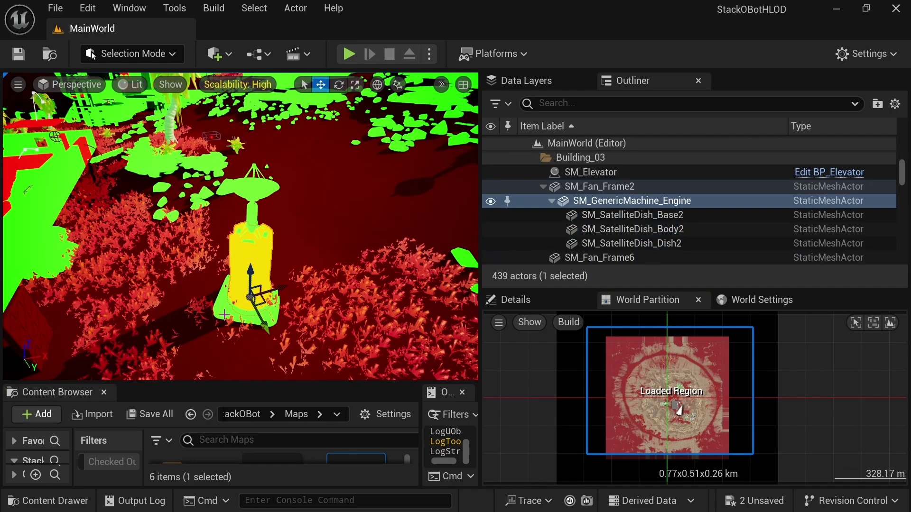
Select the satellite dish machine's engine and its SM_Fan_Frame2 base in turn to inspect their HLOD coloring.
click(225, 315)
click(259, 312)
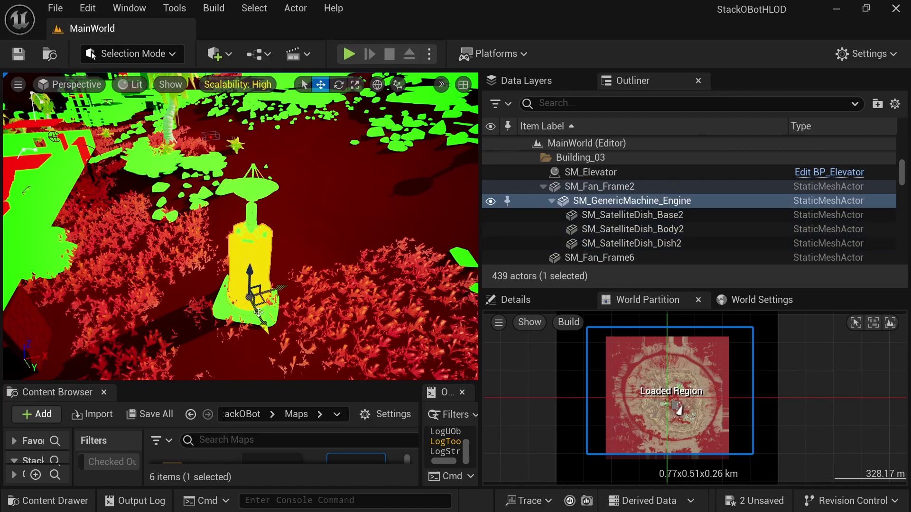
click(238, 181)
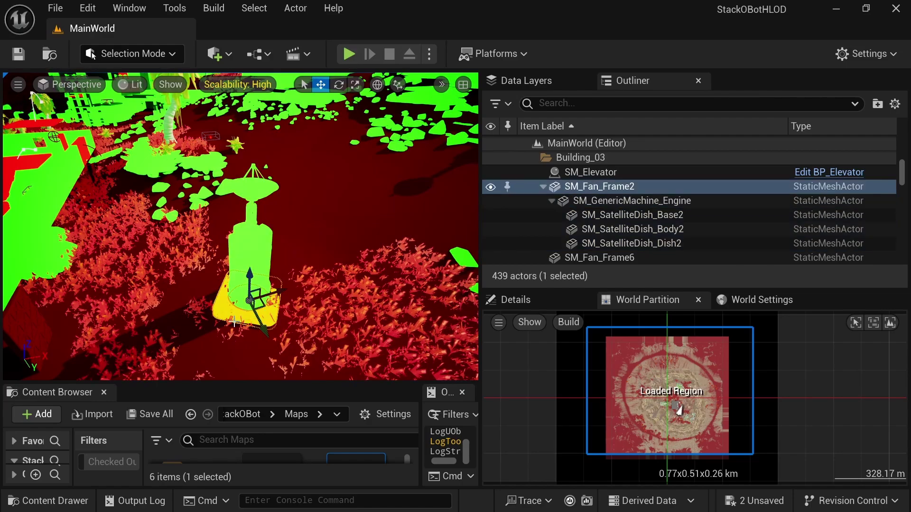
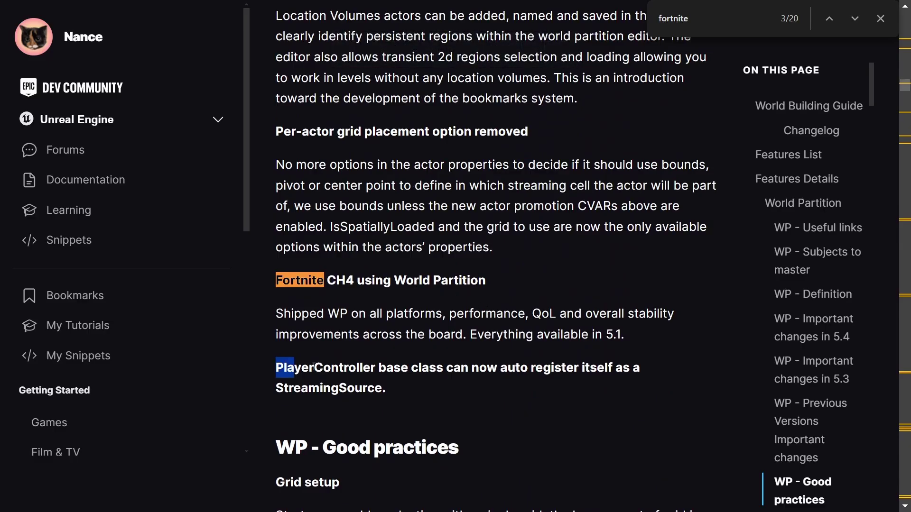
Switch to the World Building Guide in the browser and highlight the line about PlayerController registering itself as a StreamingSource.
drag(314, 367, 430, 387)
click(474, 386)
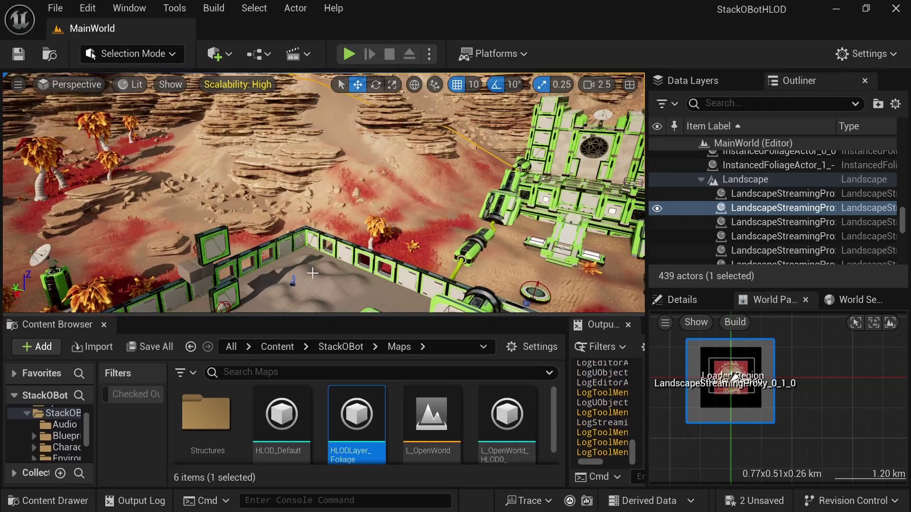
Open the StackOBot project's Blueprints content folder and enlarge the area showing its contents.
click(231, 347)
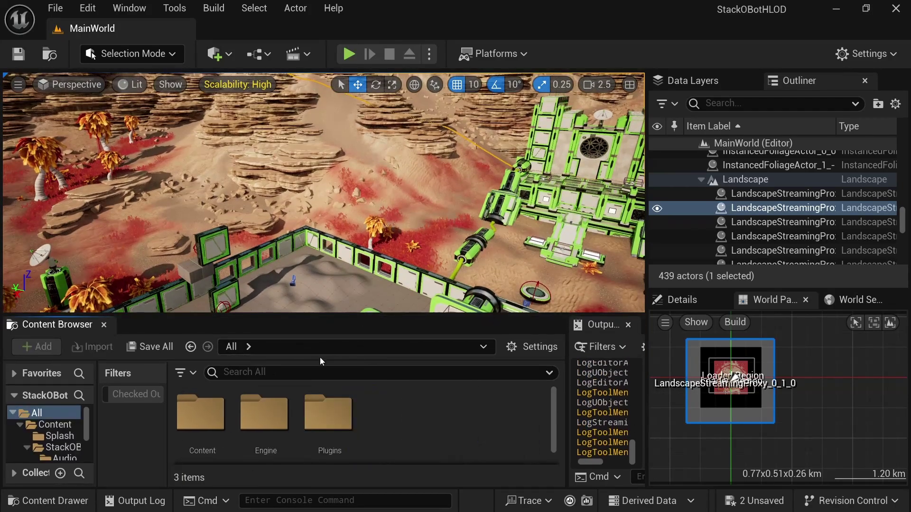
drag(320, 315, 320, 226)
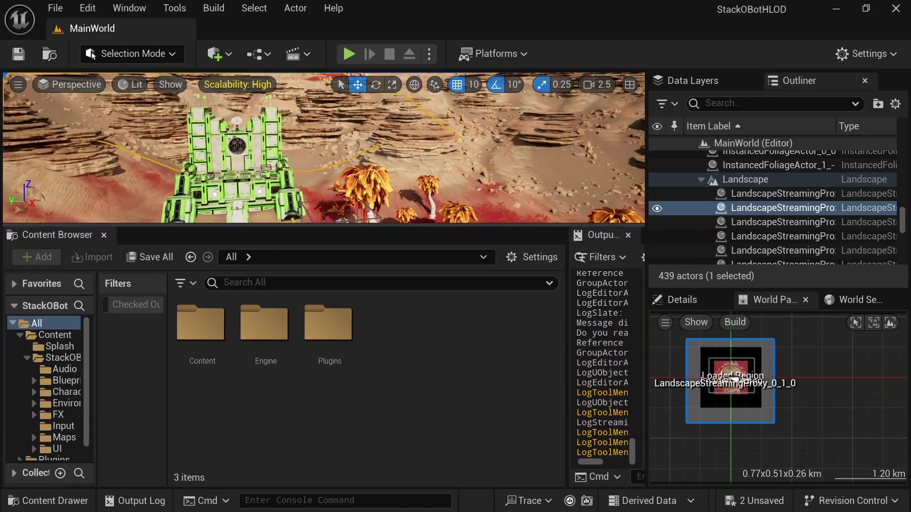
double_click(200, 323)
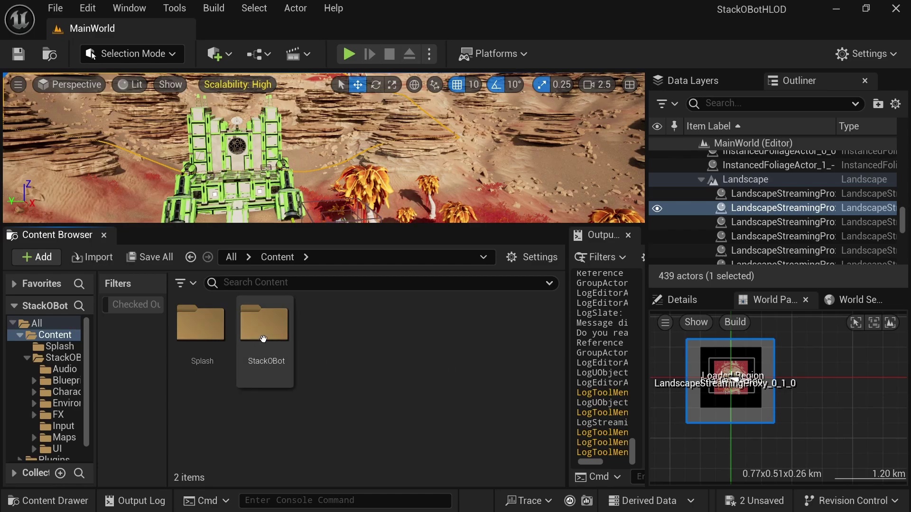
drag(277, 226, 277, 274)
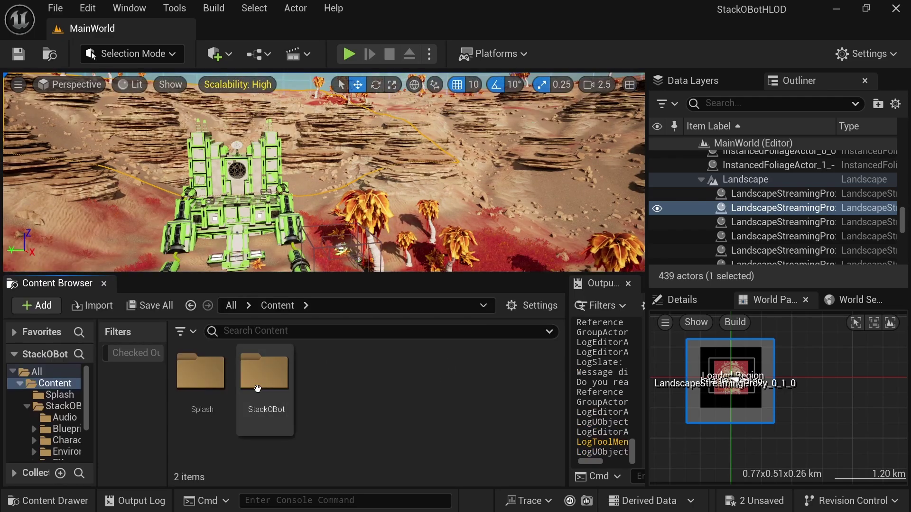
double_click(257, 389)
click(265, 372)
double_click(264, 372)
drag(298, 275, 304, 226)
Create a Blueprint class with Actor as parent in the Blueprints folder and name it B_StreamingSpotActor.
right_click(328, 294)
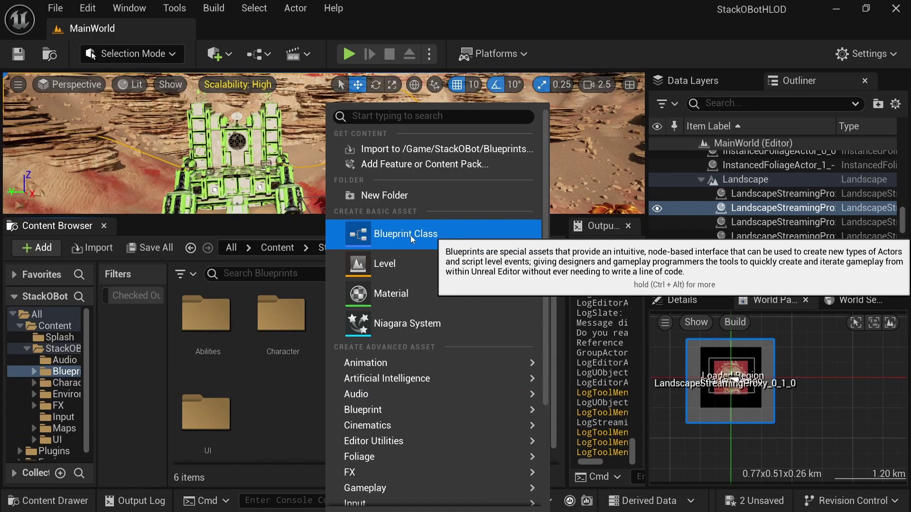
click(411, 234)
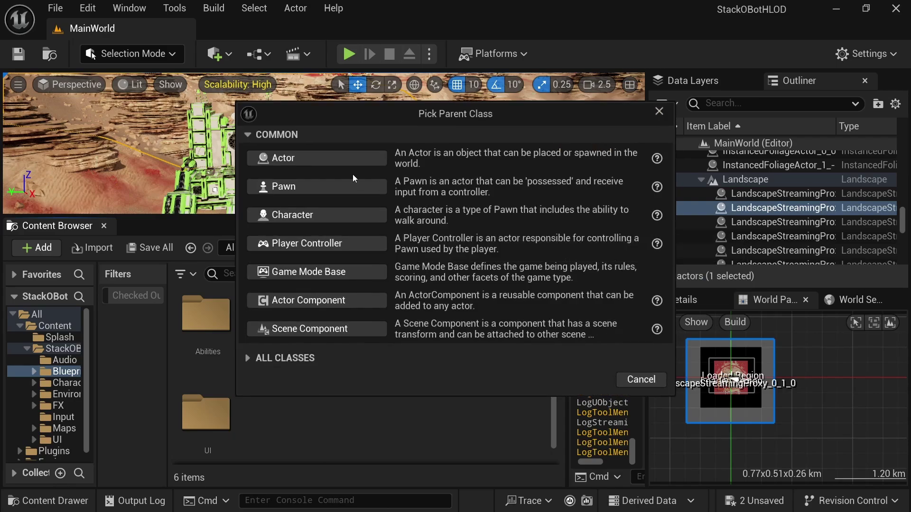
click(352, 160)
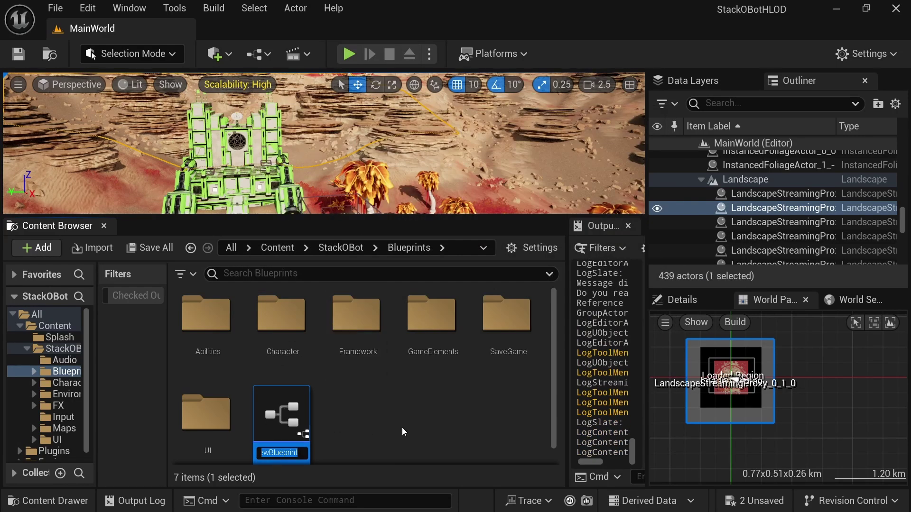
text(B_StreamingActor)
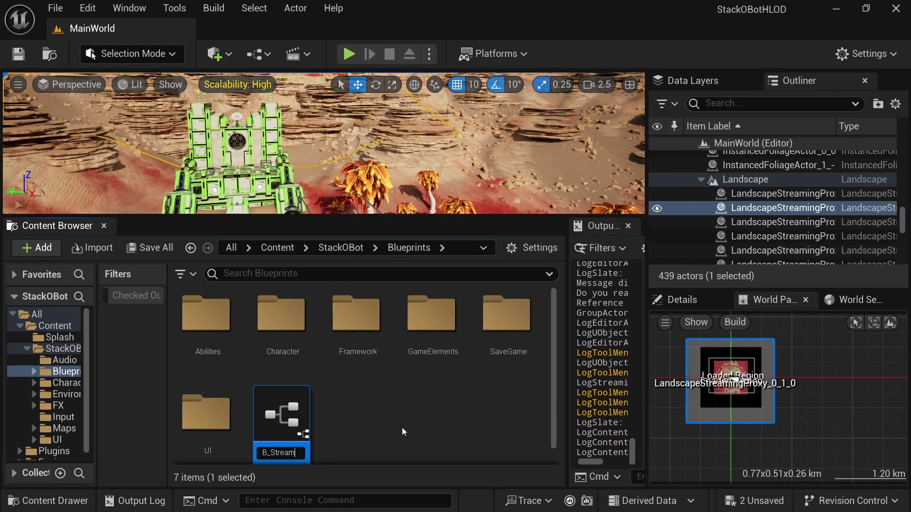
key(BackSpace)
key(BackSpace)
key(BackSpace)
key(BackSpace)
key(BackSpace)
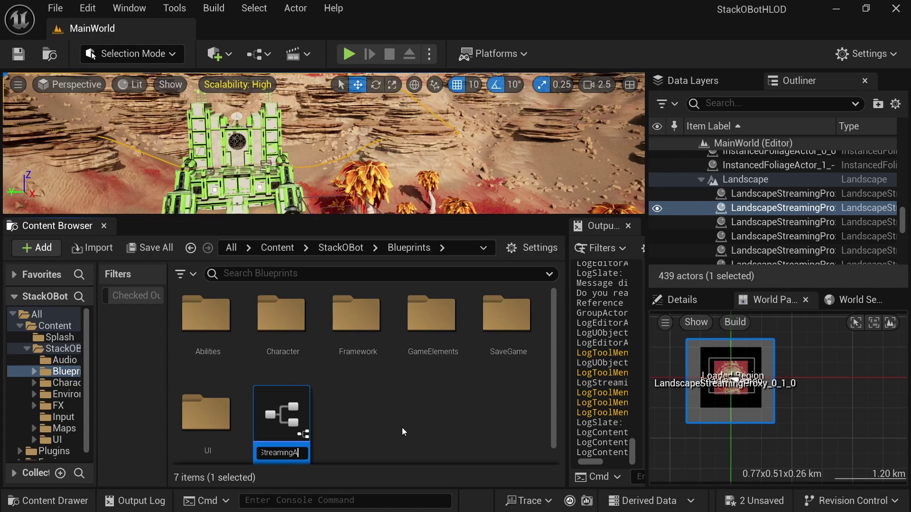
text(SpotActor)
key(Return)
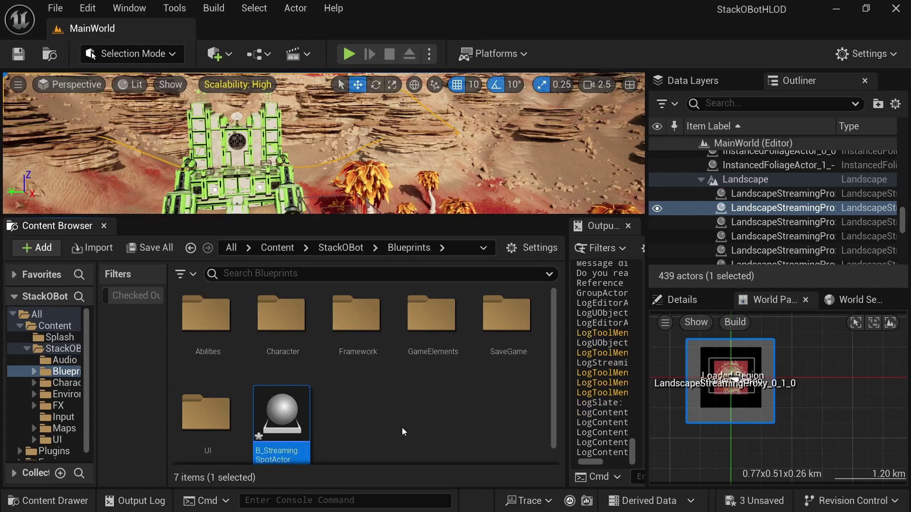
Add a World Partition Streaming Source component to the B_StreamingSpotActor blueprint.
click(87, 150)
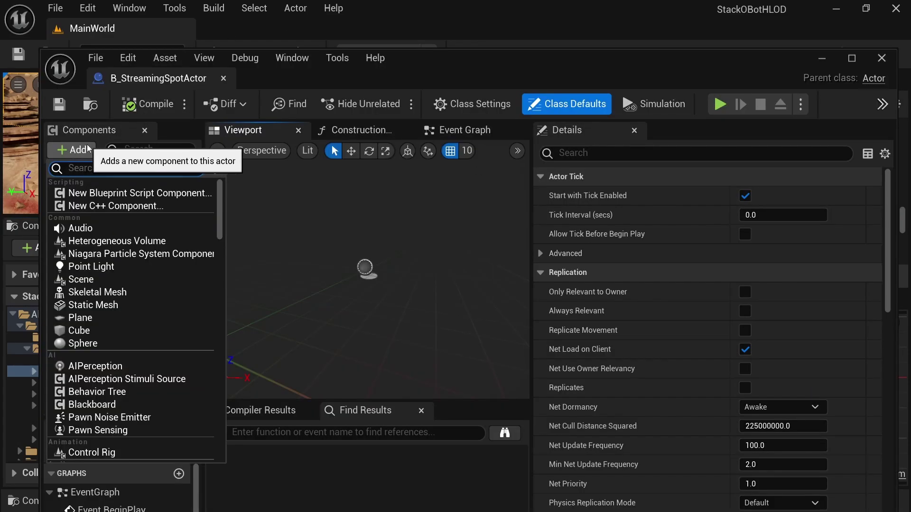
text(Streaming)
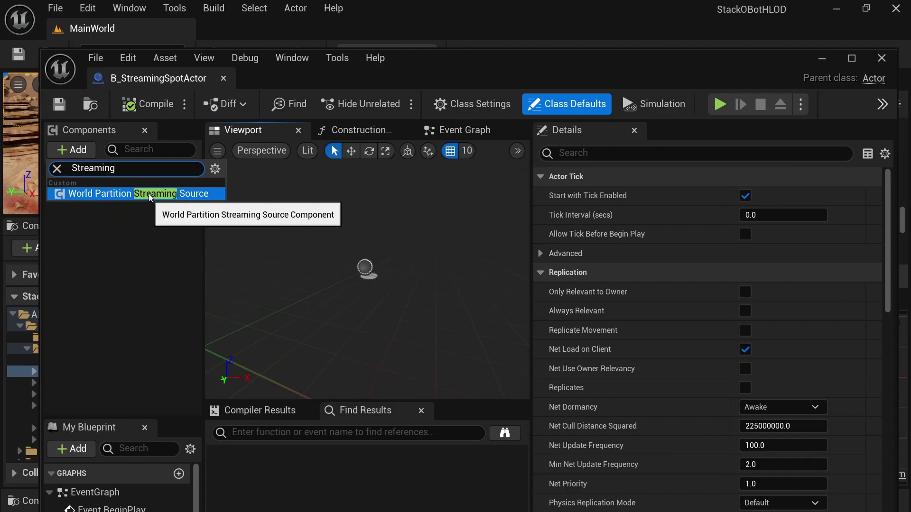
click(164, 195)
key(Return)
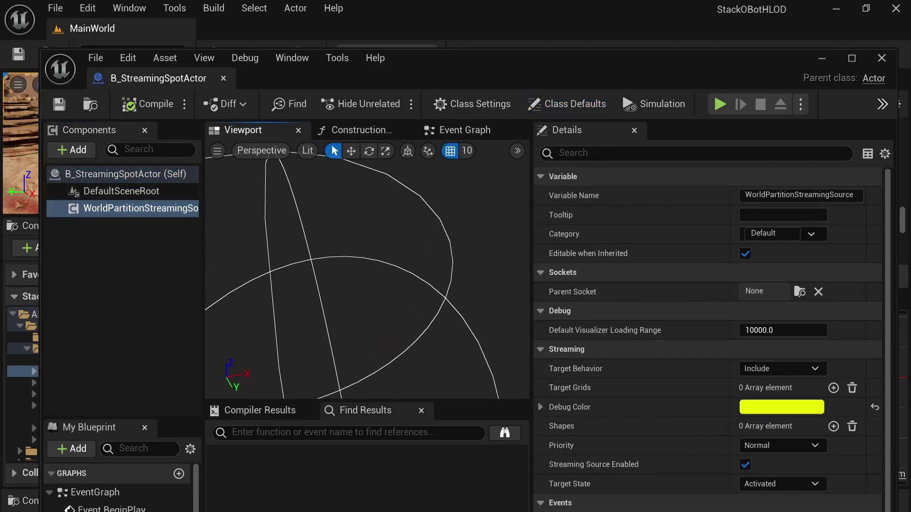
Move the blueprint editor out of the way and place a B_StreamingSpotActor beside the trees at the landscape's far edge.
drag(444, 68, 419, 105)
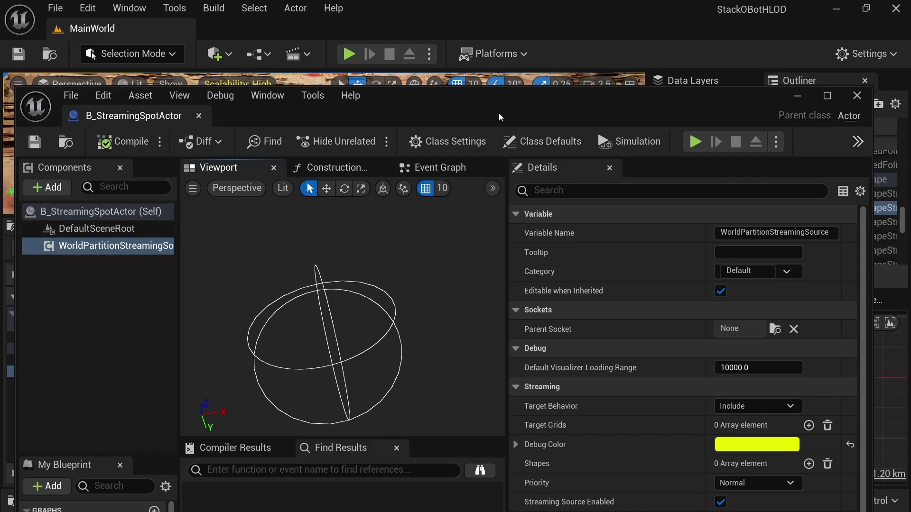
drag(501, 116, 543, 320)
drag(408, 217, 349, 277)
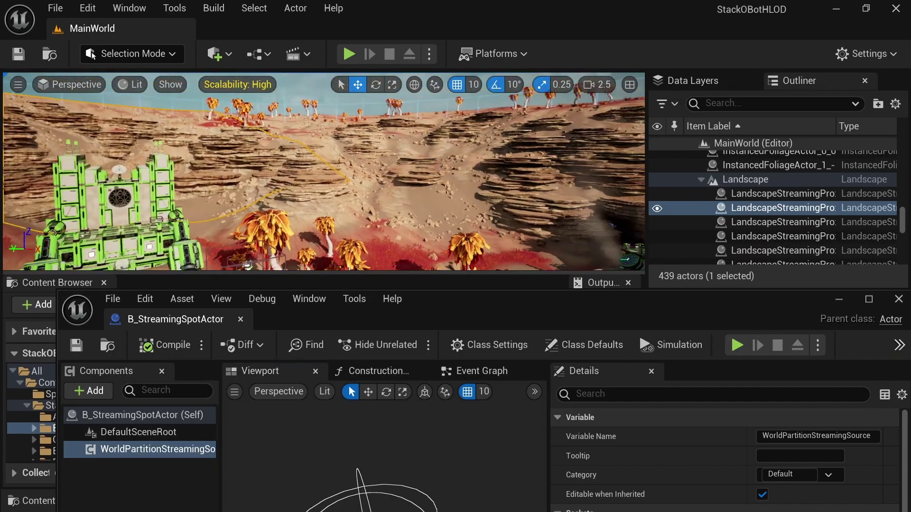
drag(421, 306, 403, 479)
drag(392, 272, 392, 230)
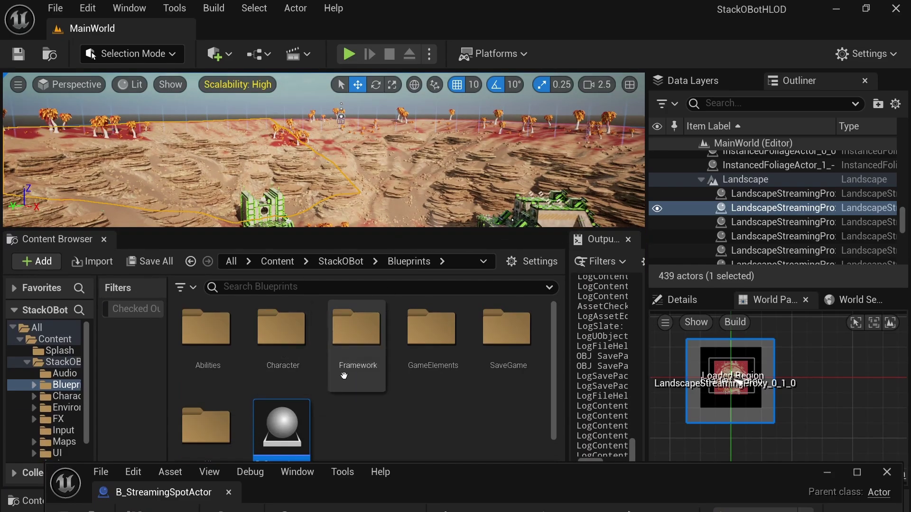
scroll(348, 410, down, 1)
double_click(734, 380)
drag(281, 394, 352, 152)
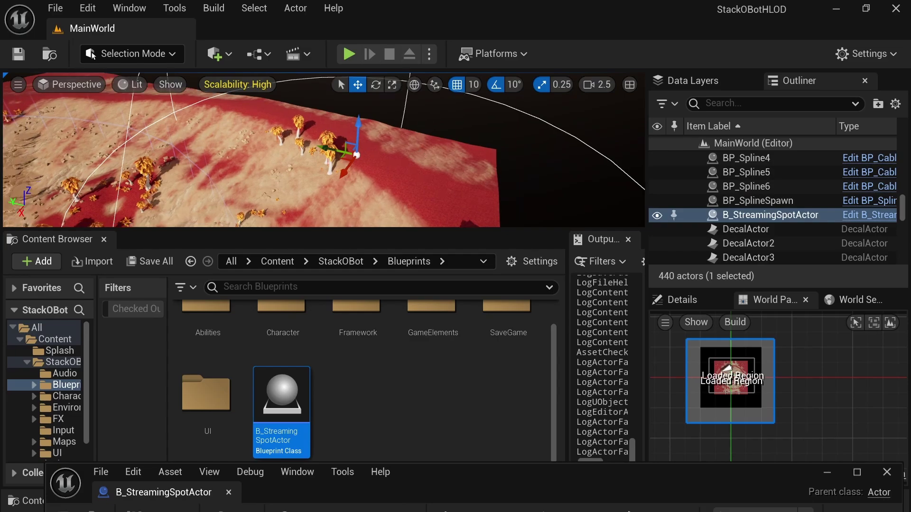
Disable Is Spatially Loaded in B_StreamingSpotActor's World Partition class defaults and save the blueprint.
drag(357, 464, 314, 36)
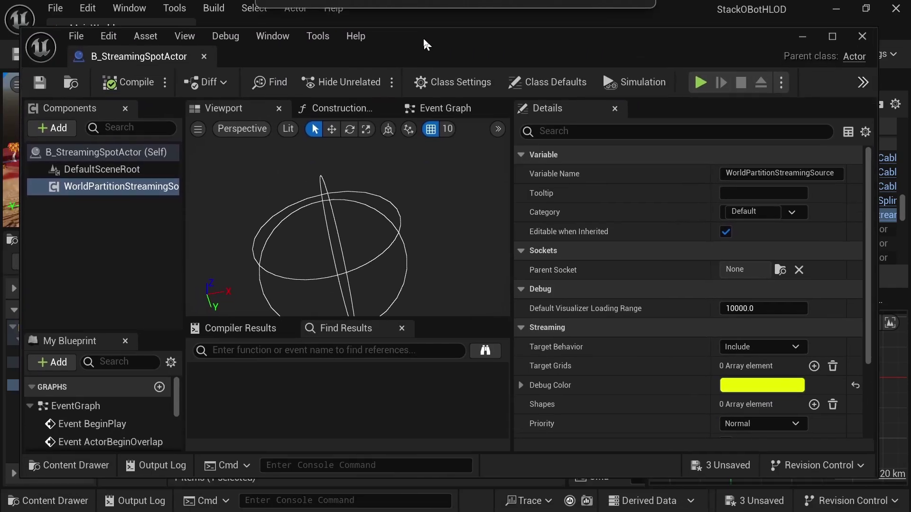
scroll(688, 284, down, 3)
click(546, 82)
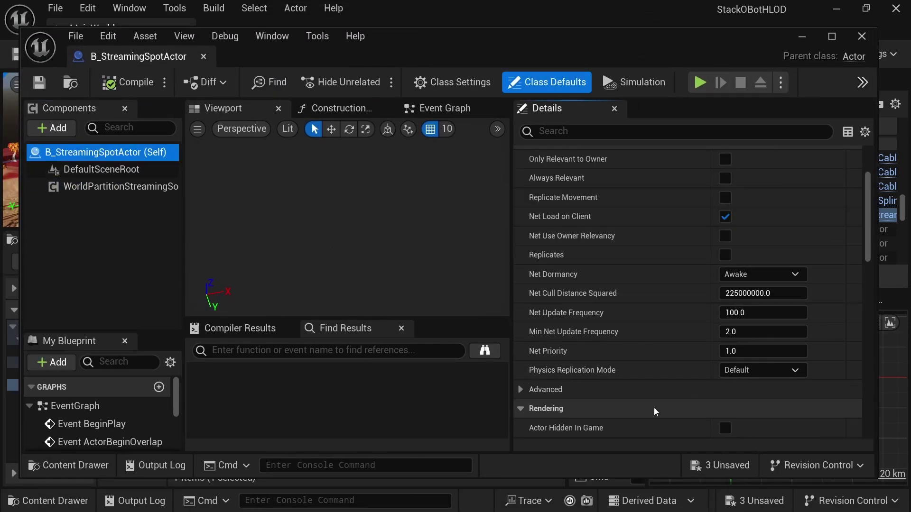
scroll(855, 402, down, 10)
click(520, 408)
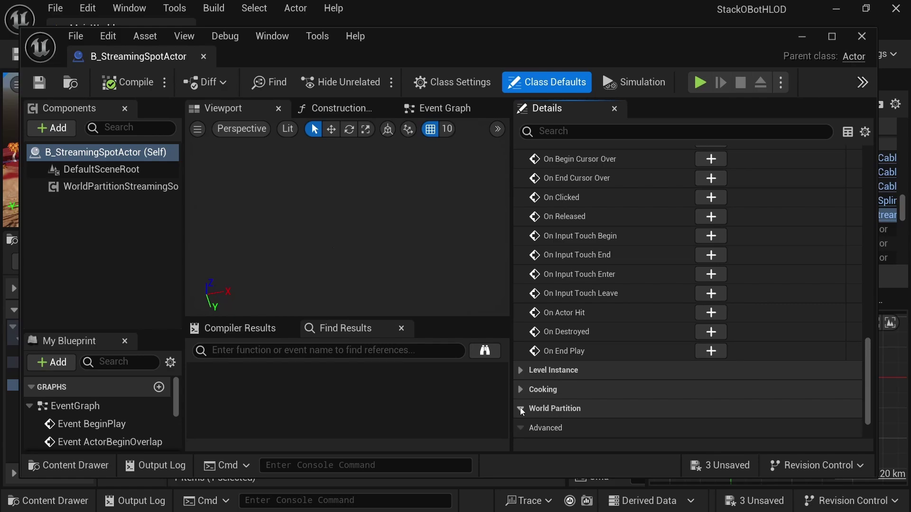
click(522, 427)
scroll(664, 423, down, 2)
click(725, 409)
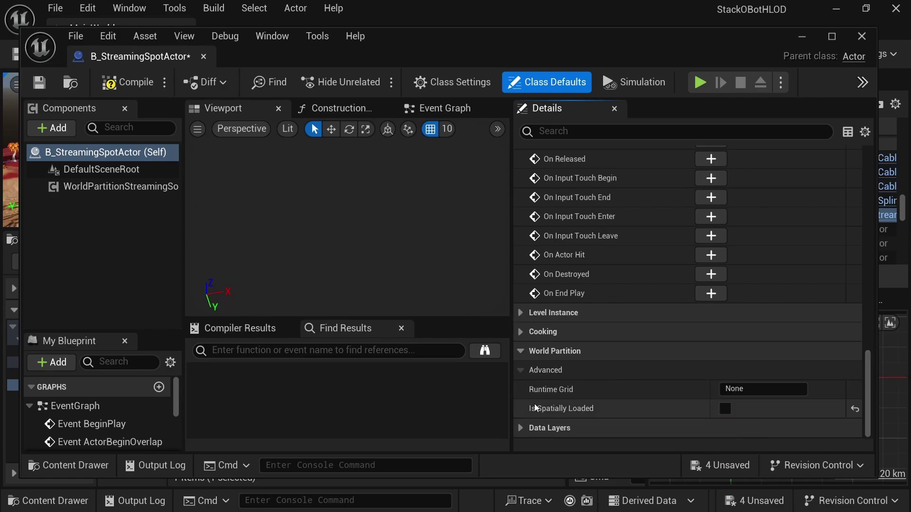
click(36, 83)
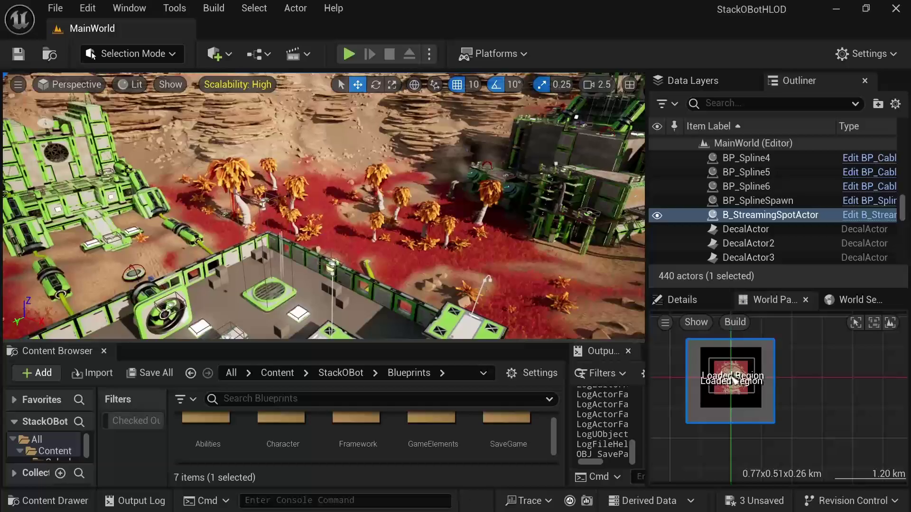
Play the level, run show HLODColoration in the console, and move the robot to examine the distant coloring.
key(alt+p)
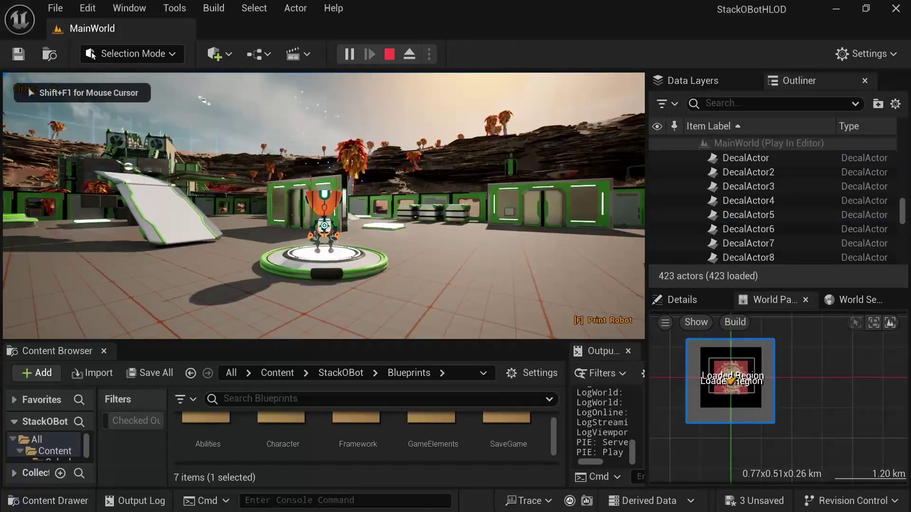
key(grave)
text(show HLODColoration)
key(Return)
key(s)
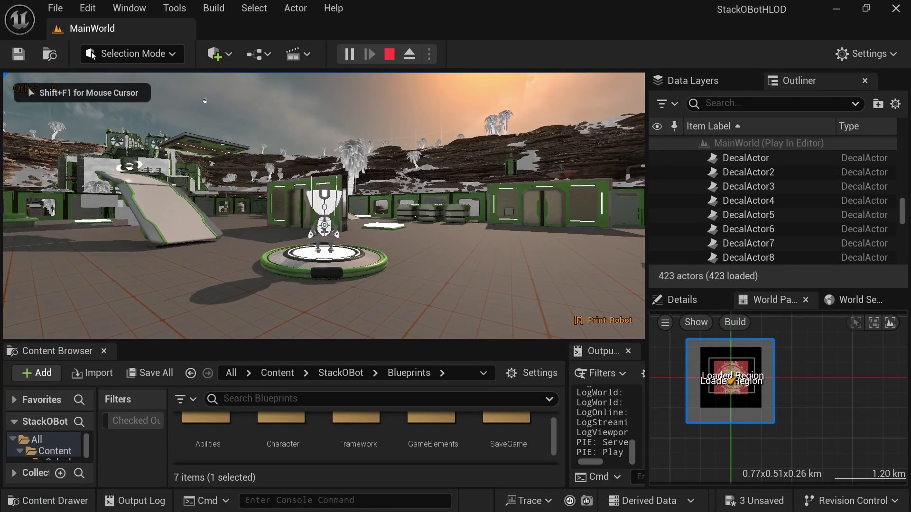
key(w)
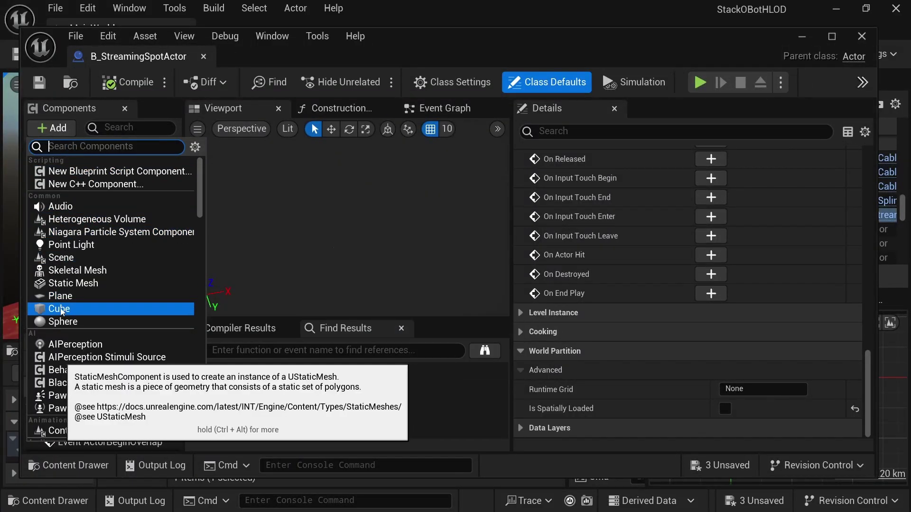
Add a Cube component to B_StreamingSpotActor and scale it into a tall pillar marking the streaming spot.
click(58, 309)
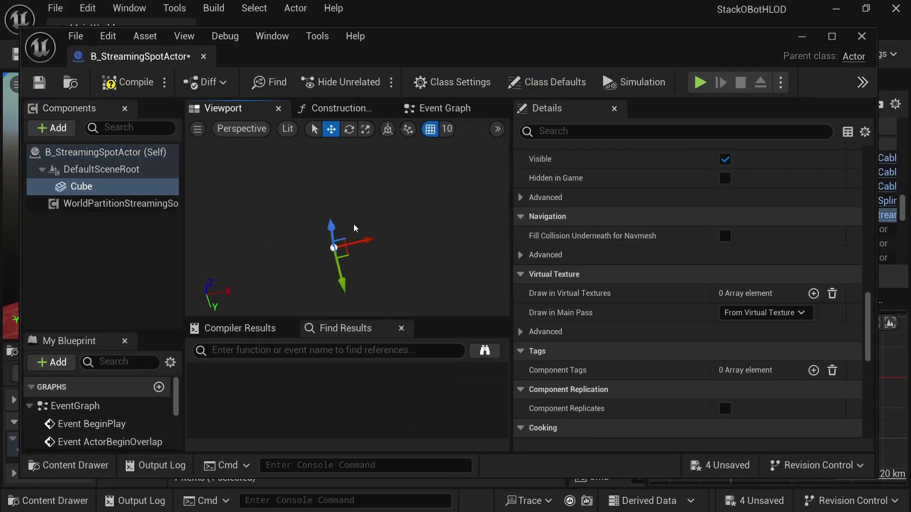
right_drag(355, 228, 360, 230)
key(r)
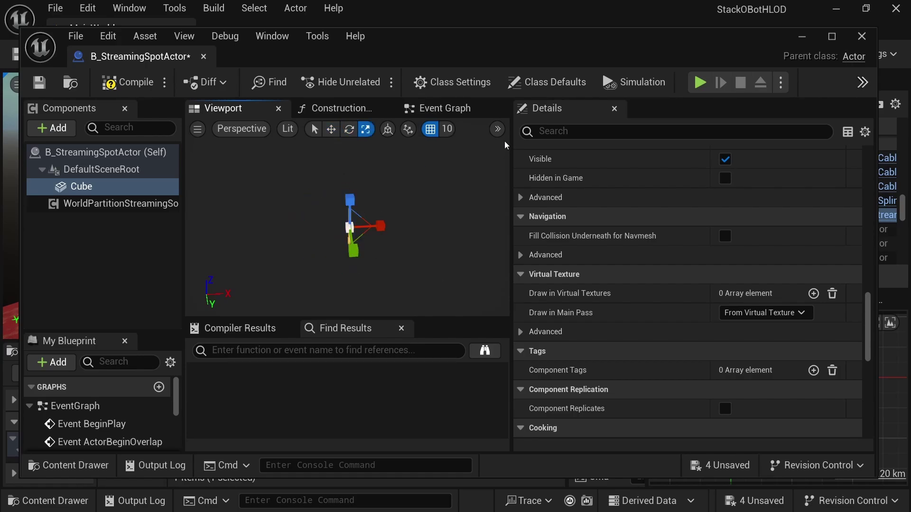
drag(419, 41, 457, 311)
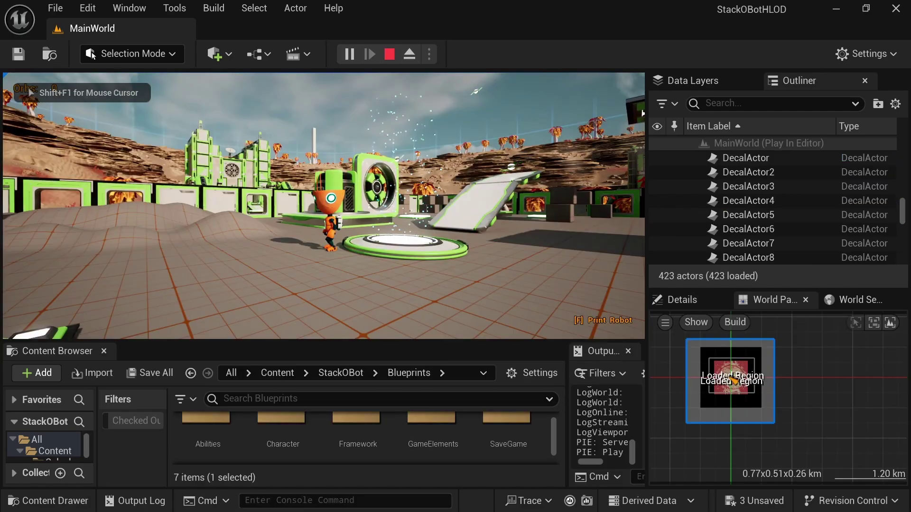
Play the level and run the robot beyond the base walls with show HLODColoration to examine the loaded areas.
key(w)
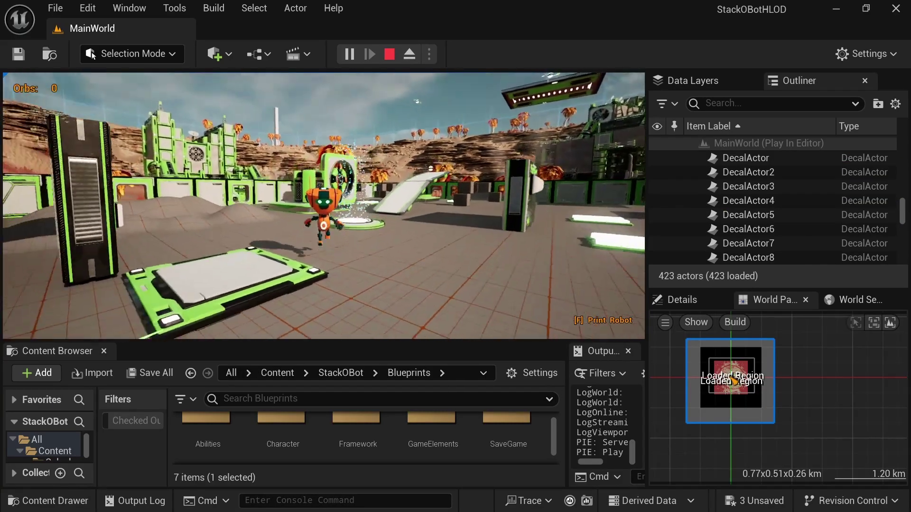
key(w)
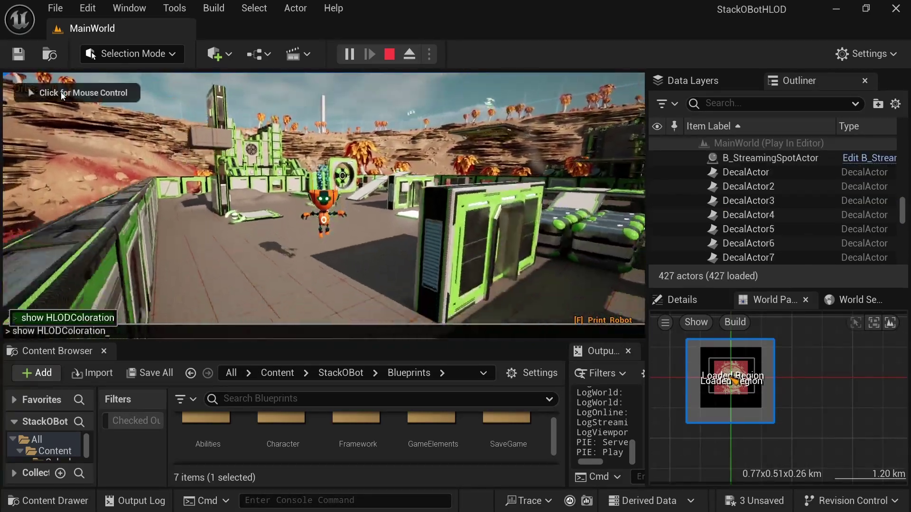
key(w)
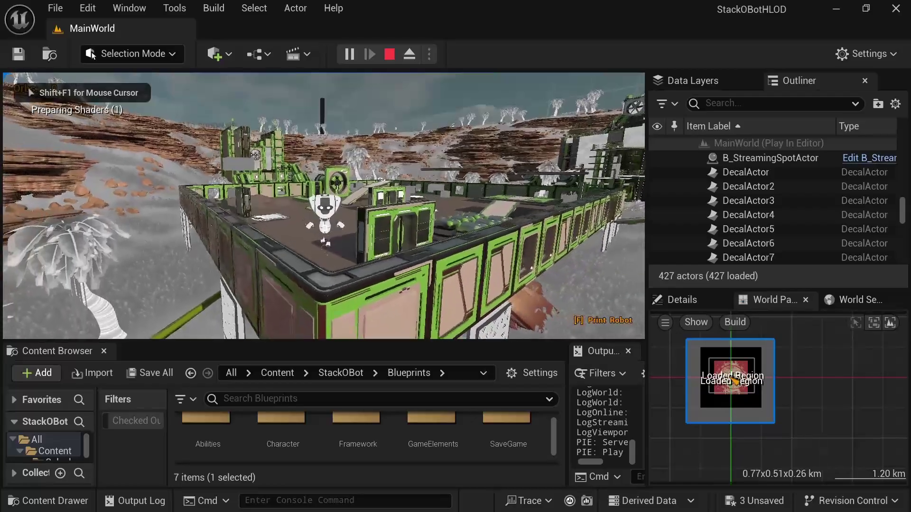
key(w)
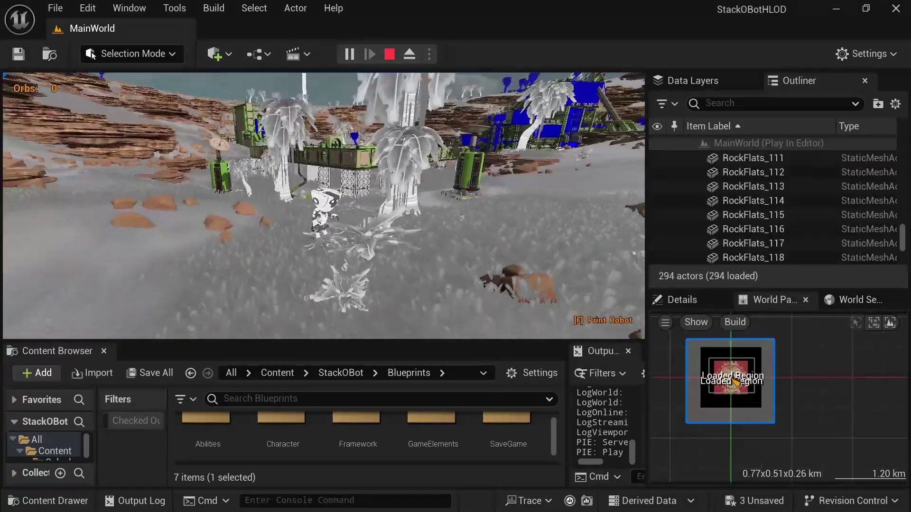
key(s)
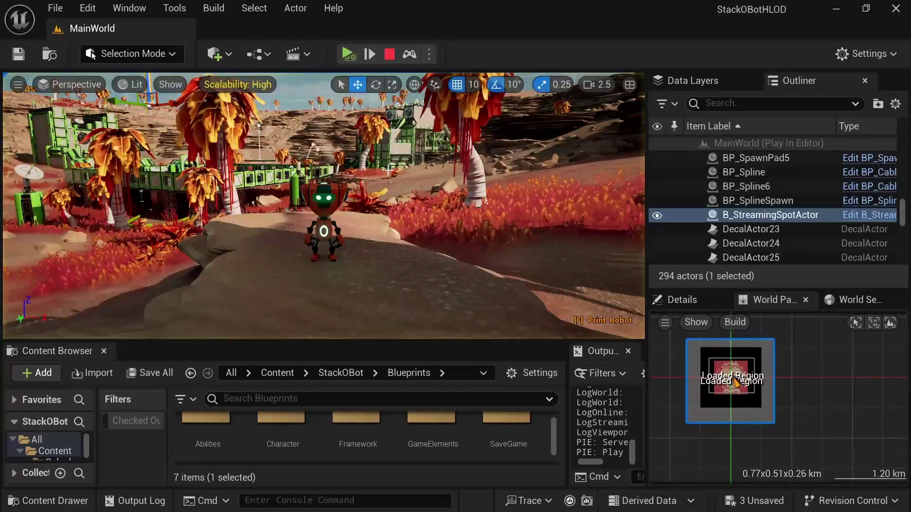
Detach the camera from the robot during play and inspect the landscape loaded around B_StreamingSpotActor.
key(w)
right_drag(388, 170, 384, 242)
key(s)
key(s)
key(s)
right_drag(440, 248, 172, 285)
key(s)
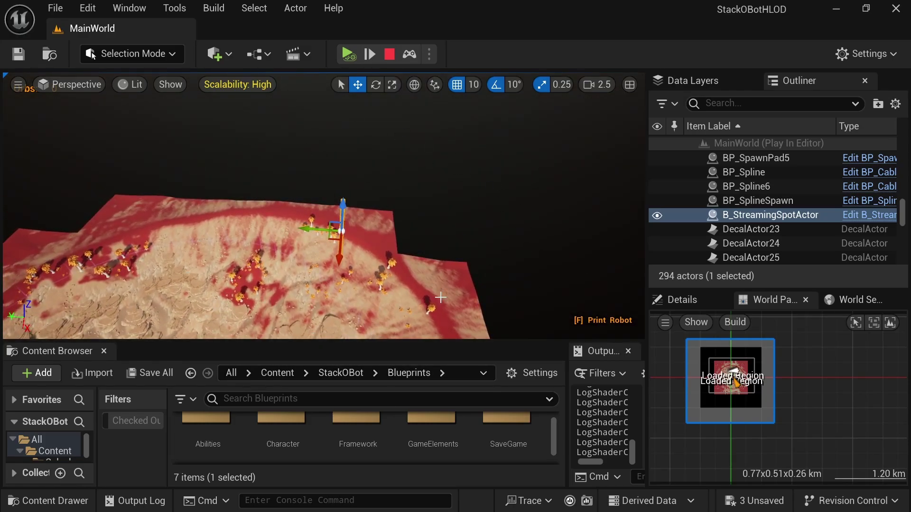
key(f)
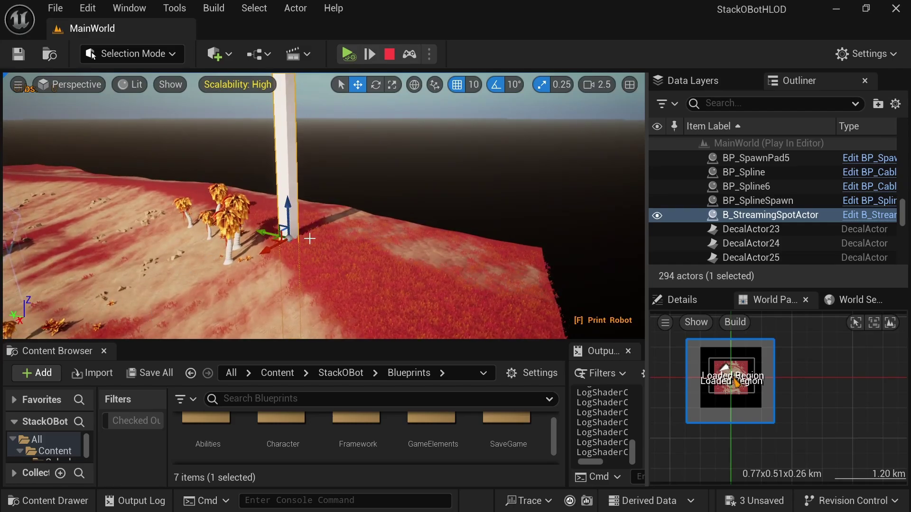
Examine the landscape and base buildings loaded around the B_StreamingSpotActor pillar from several angles during play.
alt+drag(292, 237, 497, 211)
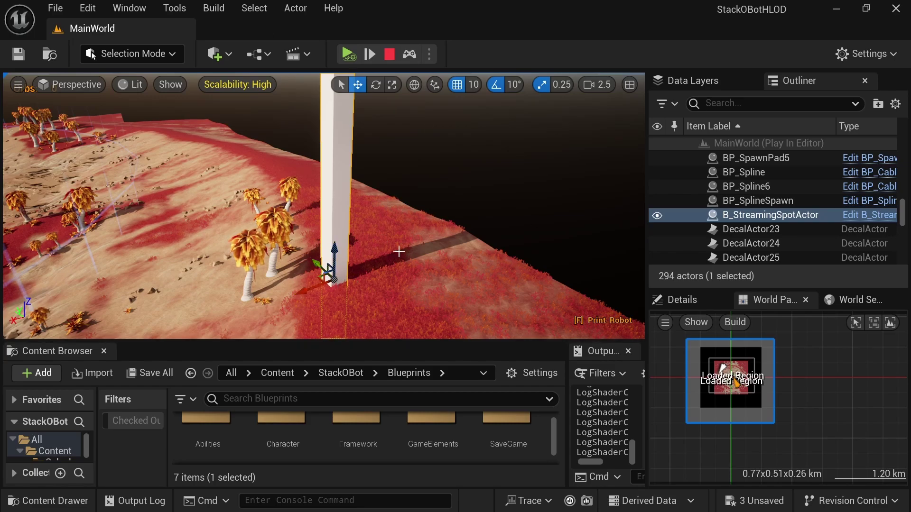
right_drag(467, 231, 427, 232)
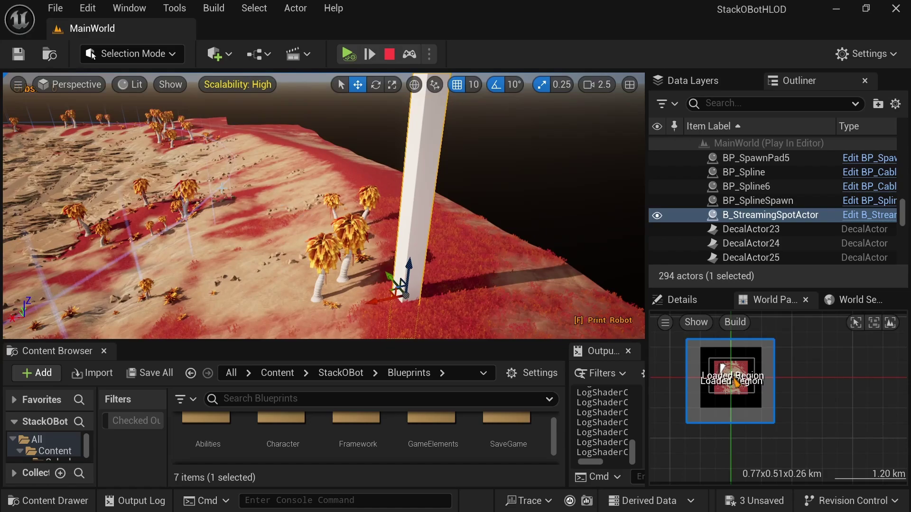
right_drag(486, 245, 517, 246)
right_drag(105, 184, 104, 185)
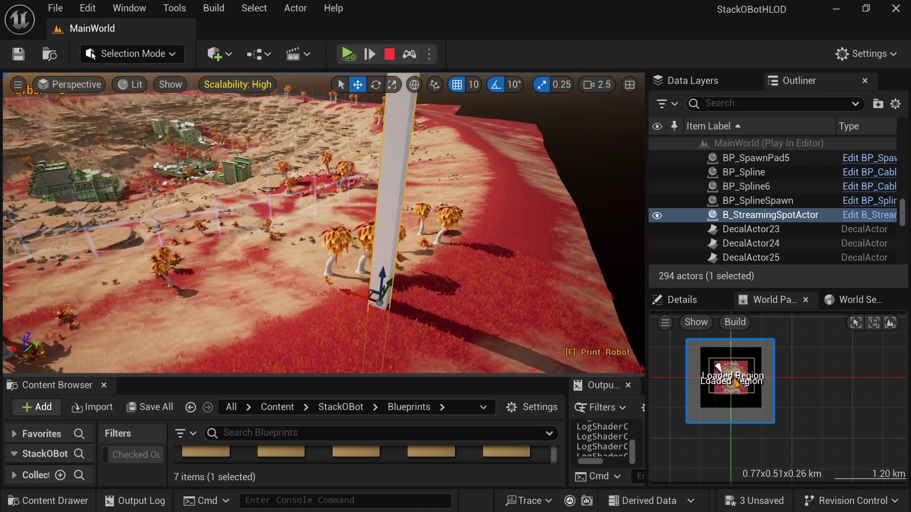
scroll(368, 228, up, 3)
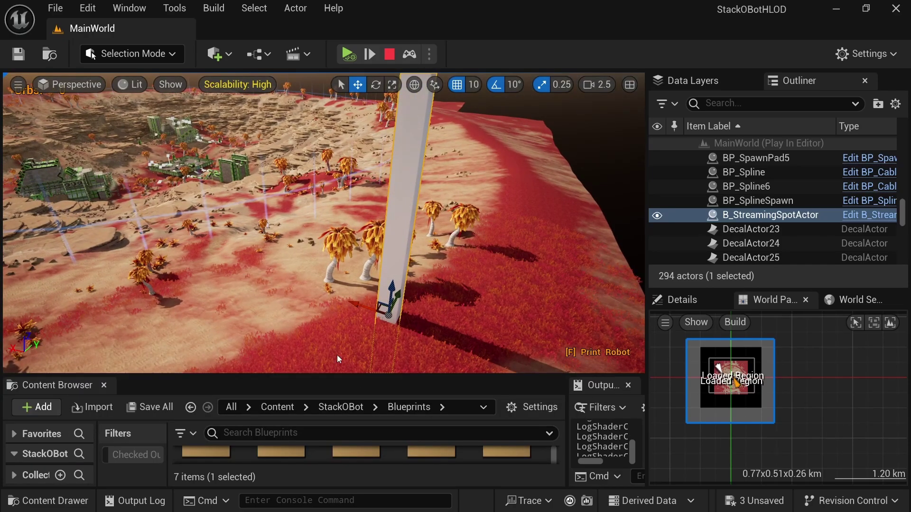
scroll(473, 269, up, 3)
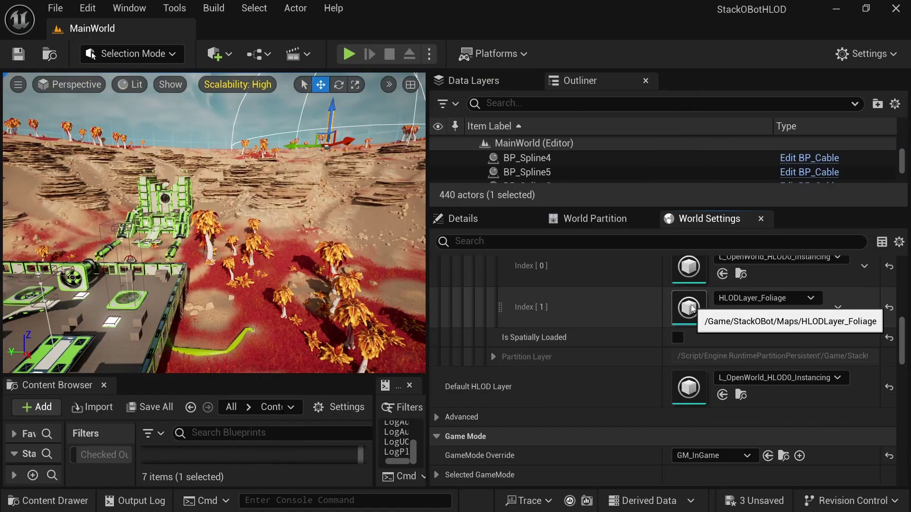
Open the HLODLayer_Foliage asset assigned at Index 1 of the HLOD layers in the world settings to review its layer options.
double_click(712, 303)
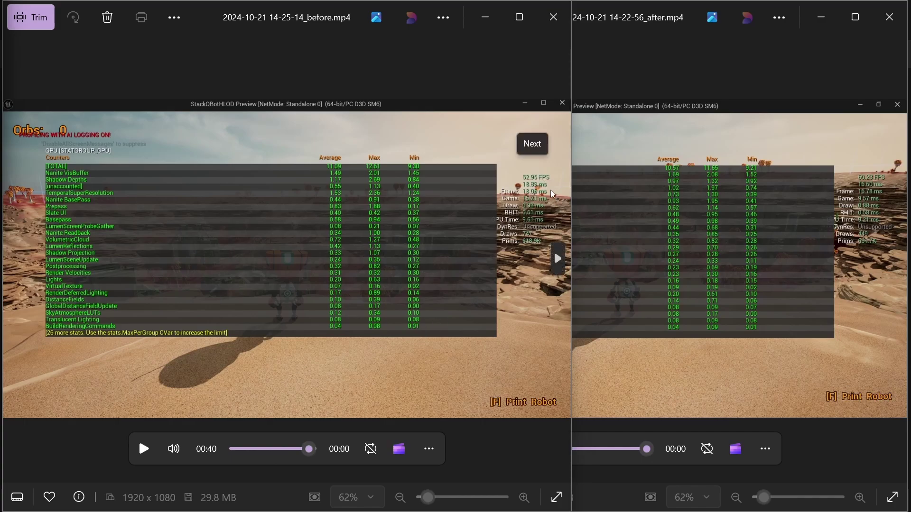
click(694, 206)
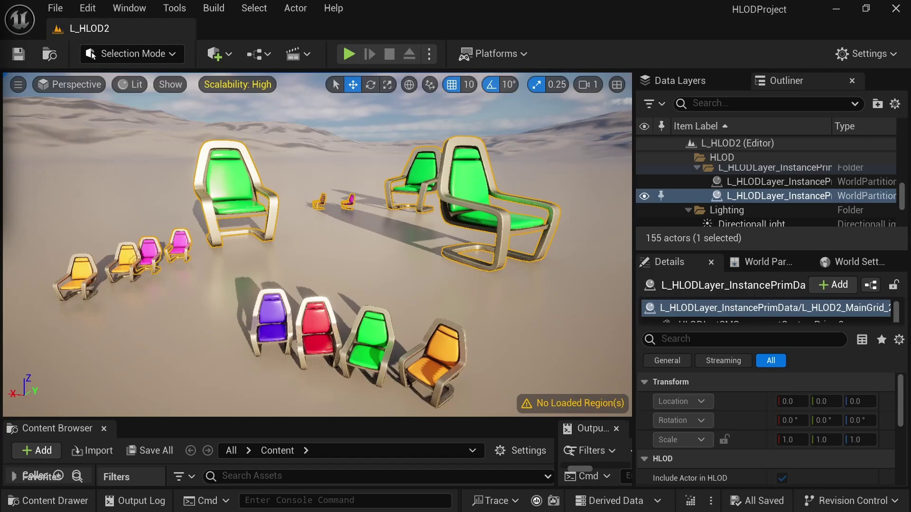
click(325, 340)
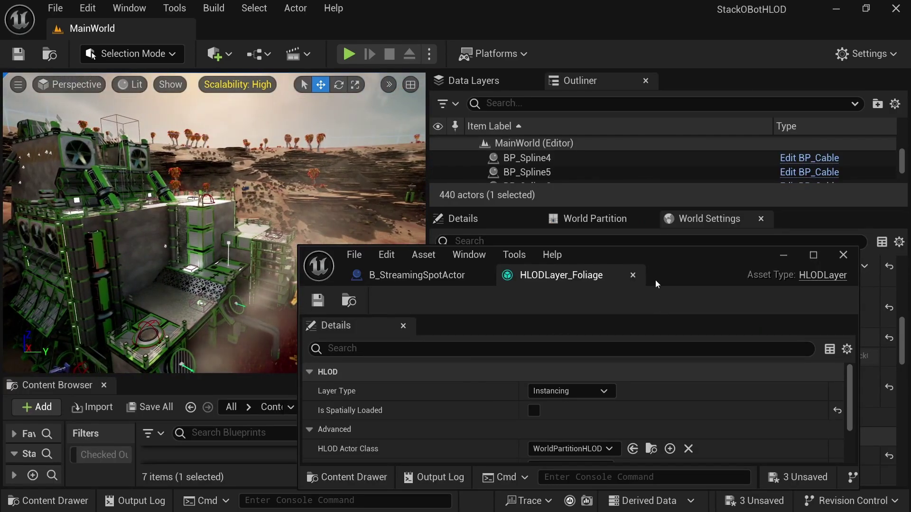
drag(683, 249, 680, 222)
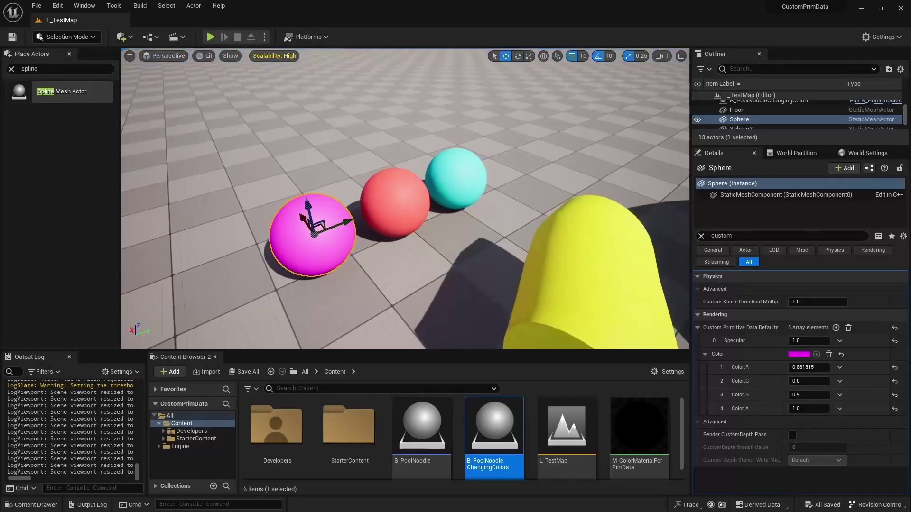
click(456, 178)
click(799, 354)
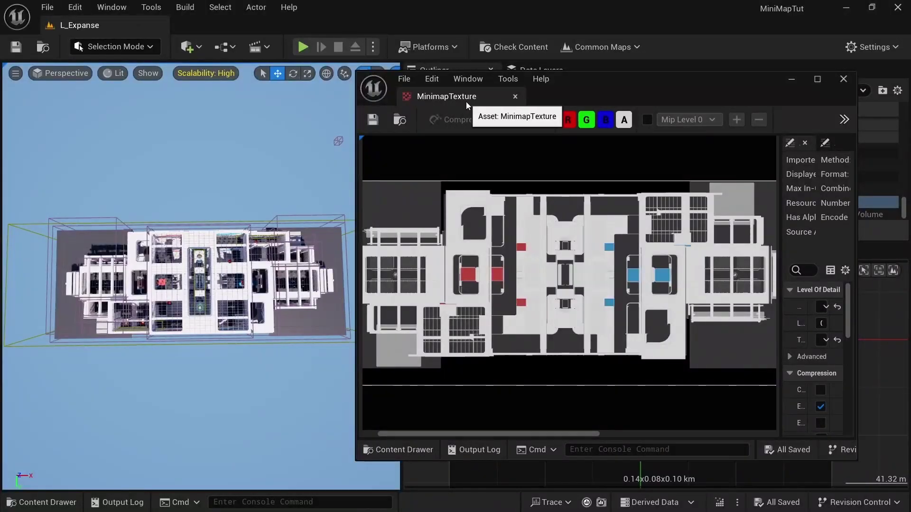
drag(589, 82, 597, 67)
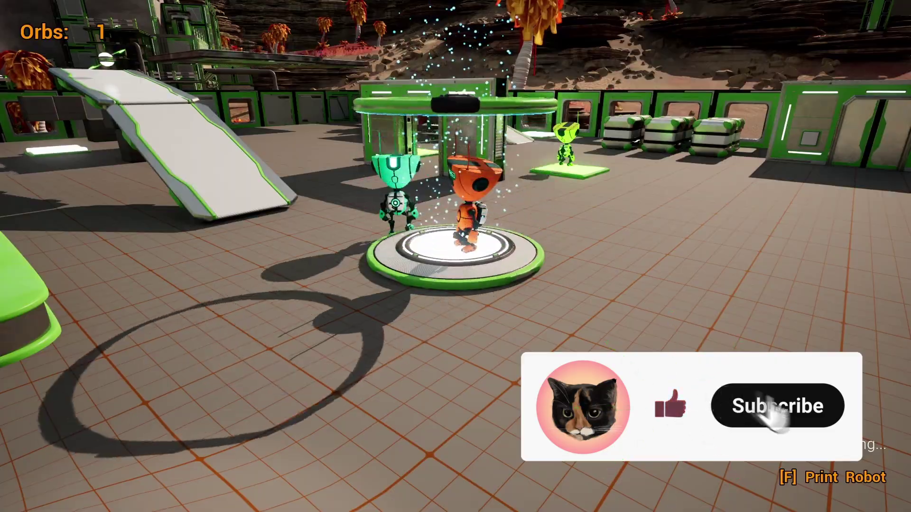
key(w)
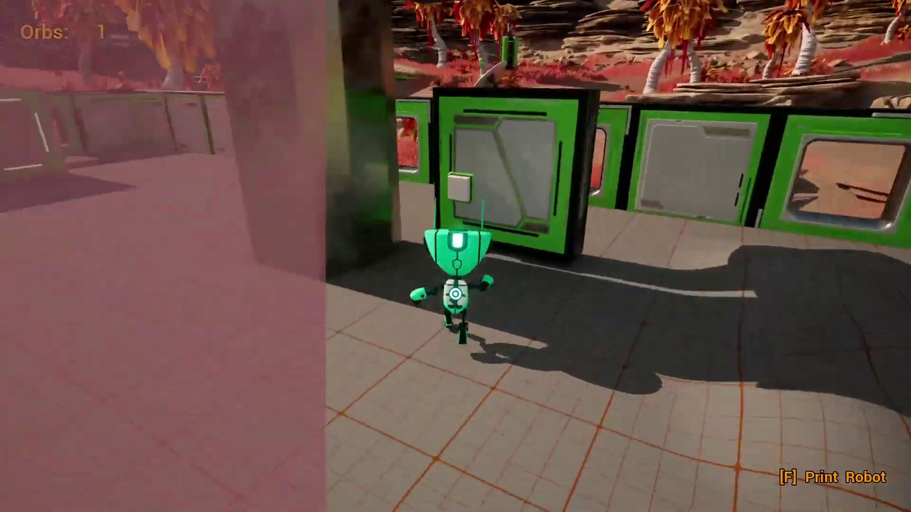
key(s)
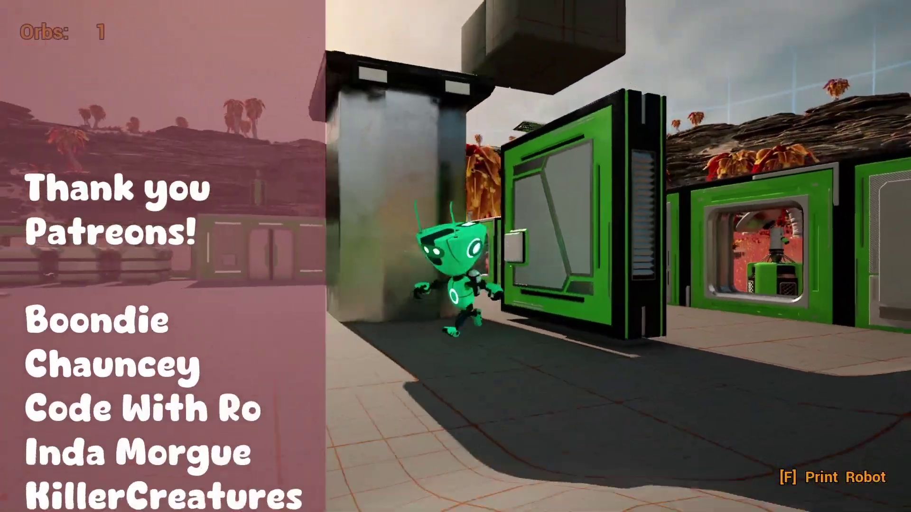
key(w)
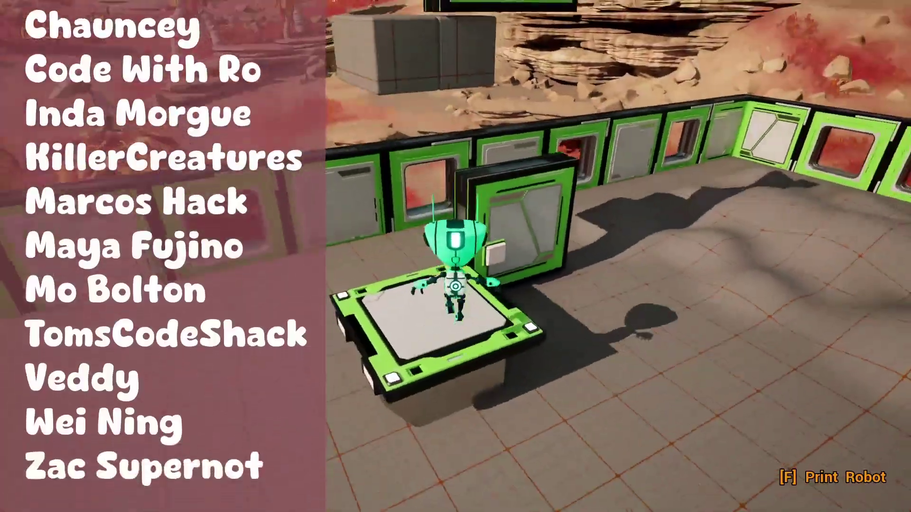
key(w)
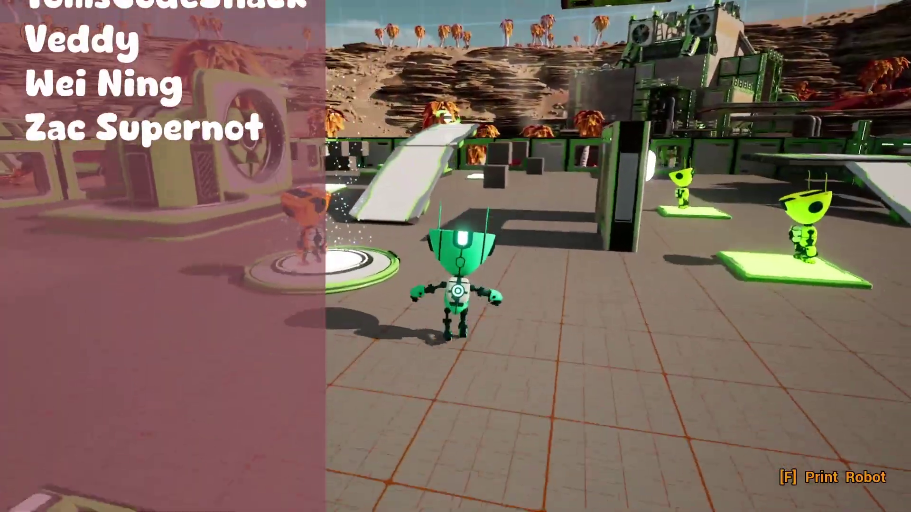